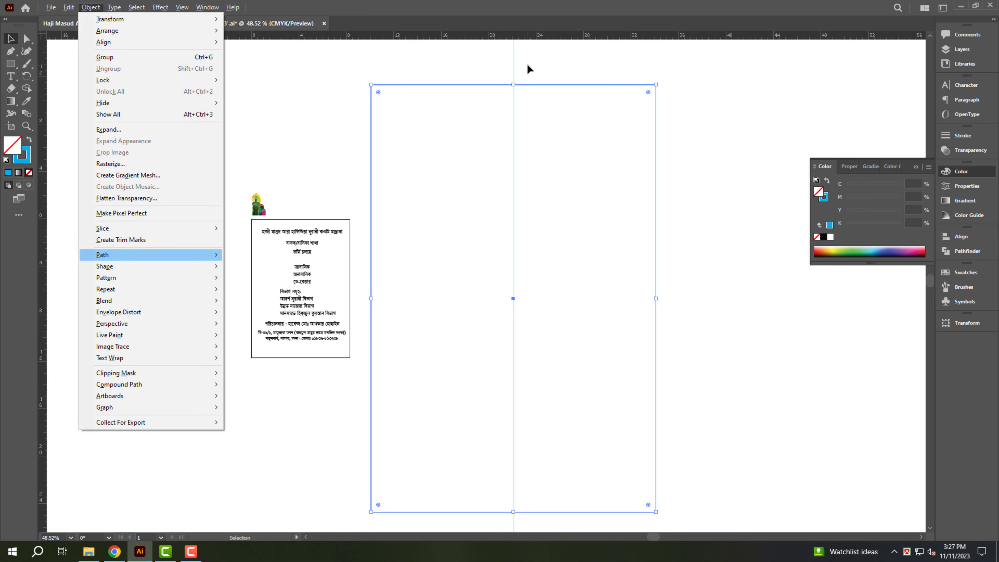
- Offset the banner rectangle's path by -0.7 in to create an inner margin frame
mouse_move(188, 255)
click(256, 292)
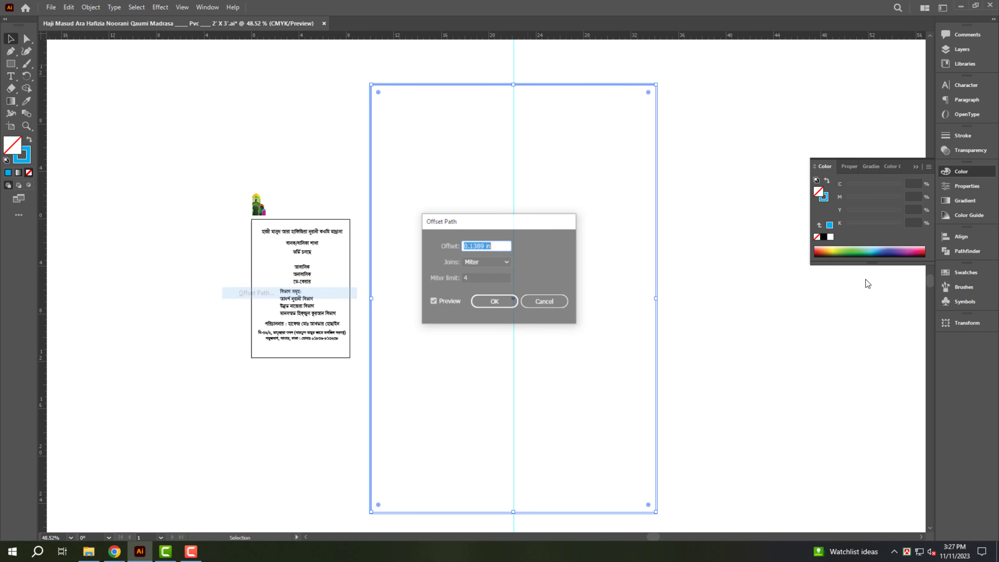
text(-.7)
key(Return)
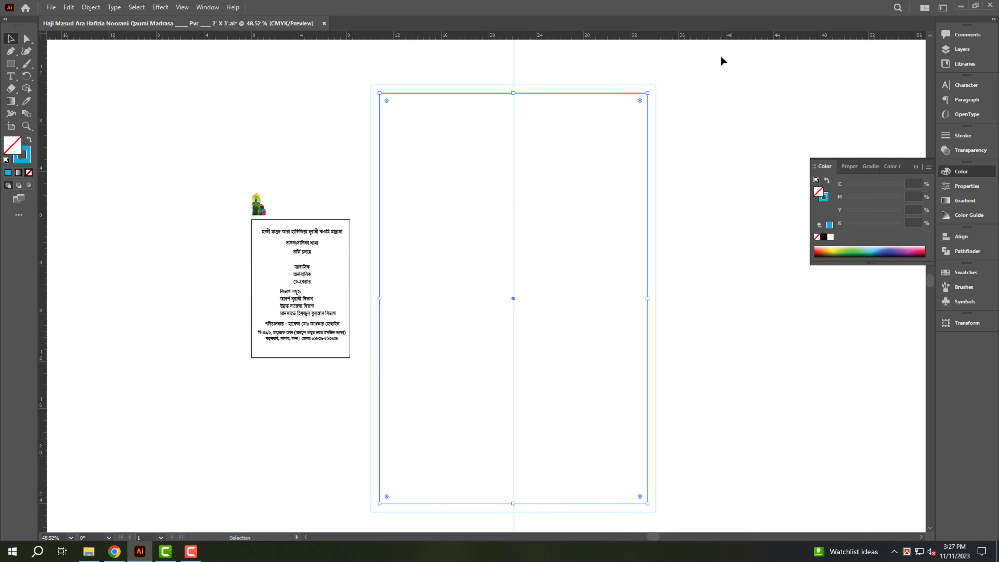
click(731, 64)
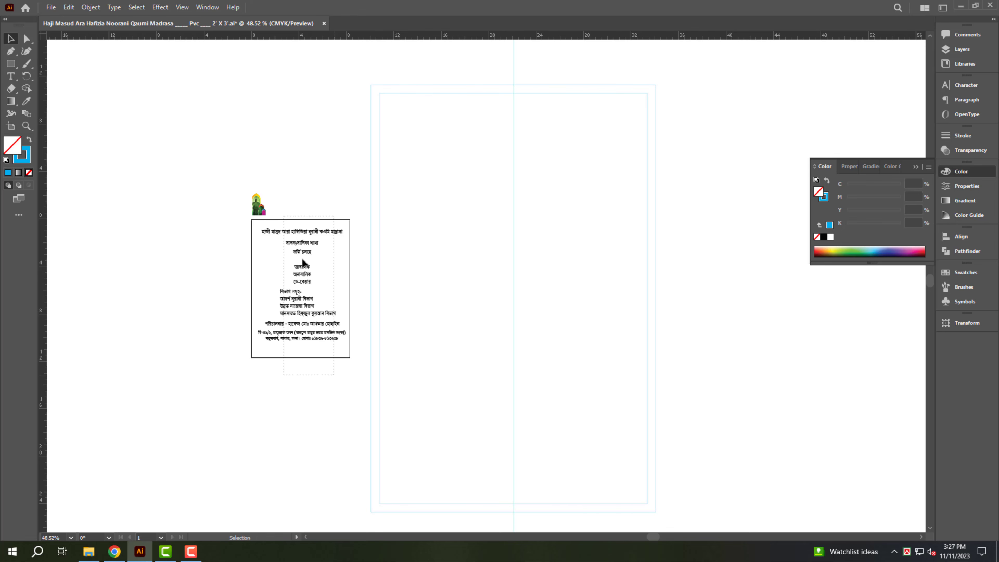
- Move all the Bengali text lines from the small artboard into the banner frame, centred on the vertical guide
drag(334, 216, 283, 374)
drag(302, 229, 535, 175)
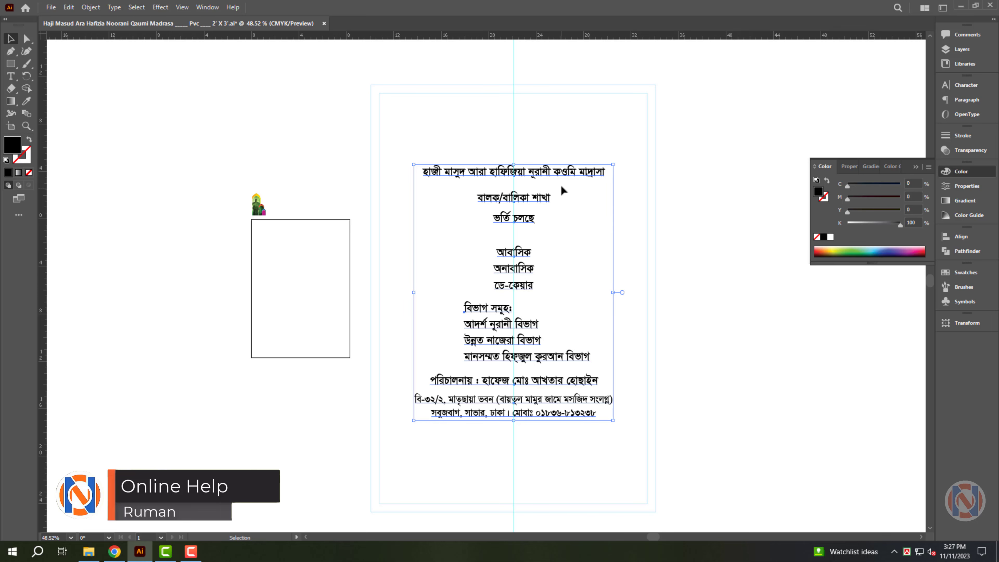
click(781, 116)
scroll(691, 360, down, 2)
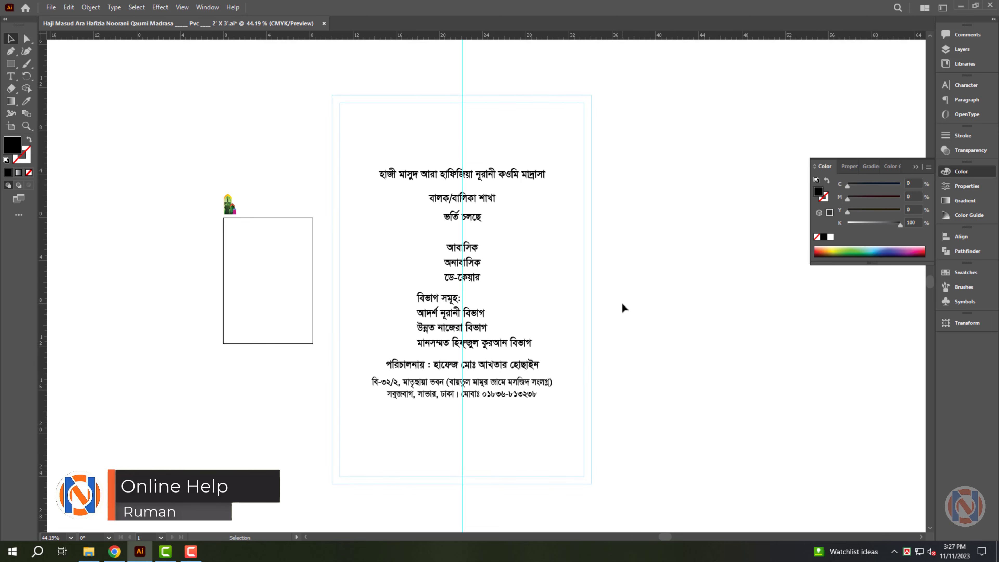
- Draw a convex Pen curve from outside the banner's left edge down to the centre guide, with a black stroke and no fill
scroll(547, 88, up, 2)
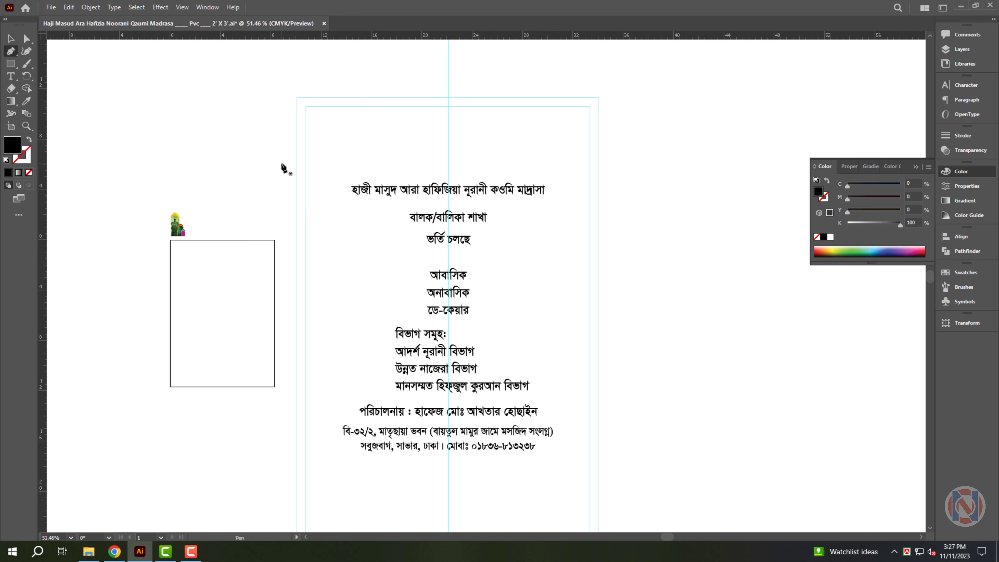
drag(448, 253, 521, 355)
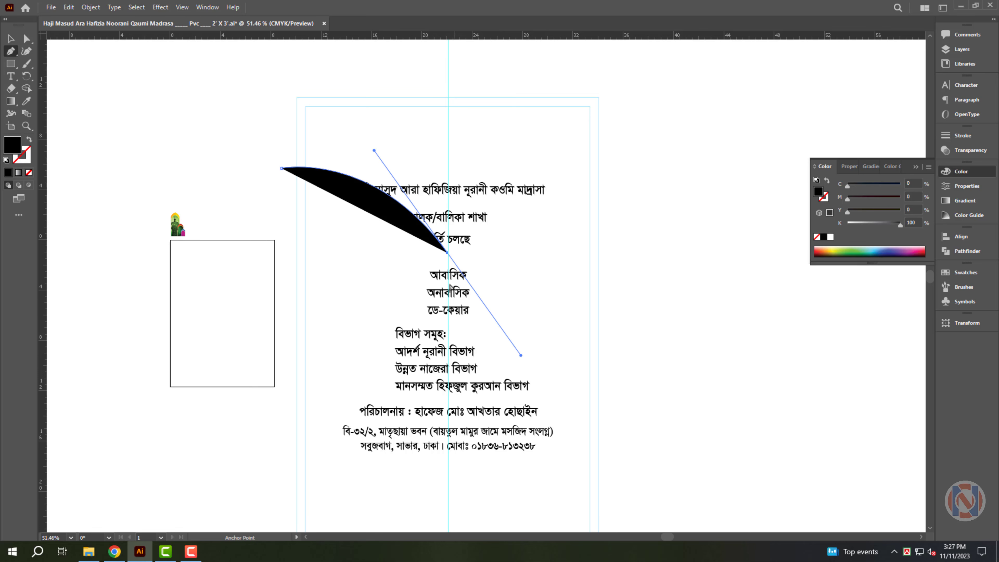
click(30, 139)
key(v)
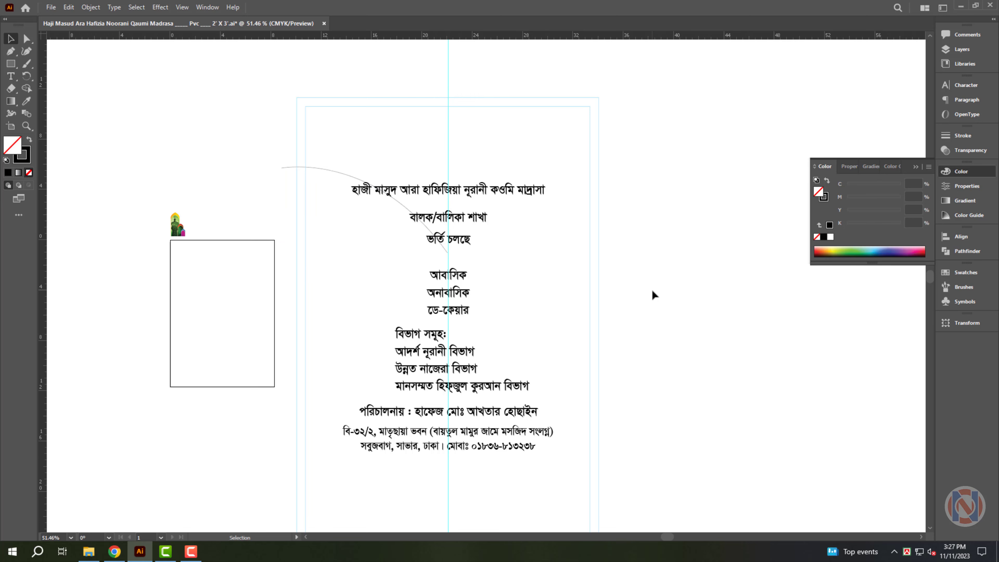
- Make a horizontally mirrored copy of the curve on the opposite side and shift it outward until the lower ends just cross near the centre guide
key(ctrl+space)
drag(450, 209, 470, 209)
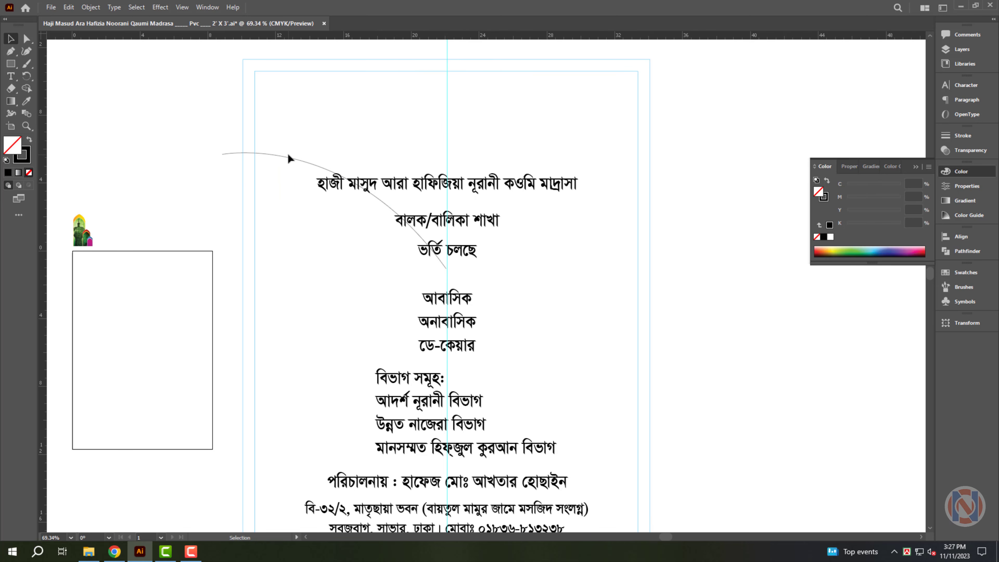
drag(288, 158, 485, 188)
key(o)
key(Return)
key(Return)
key(v)
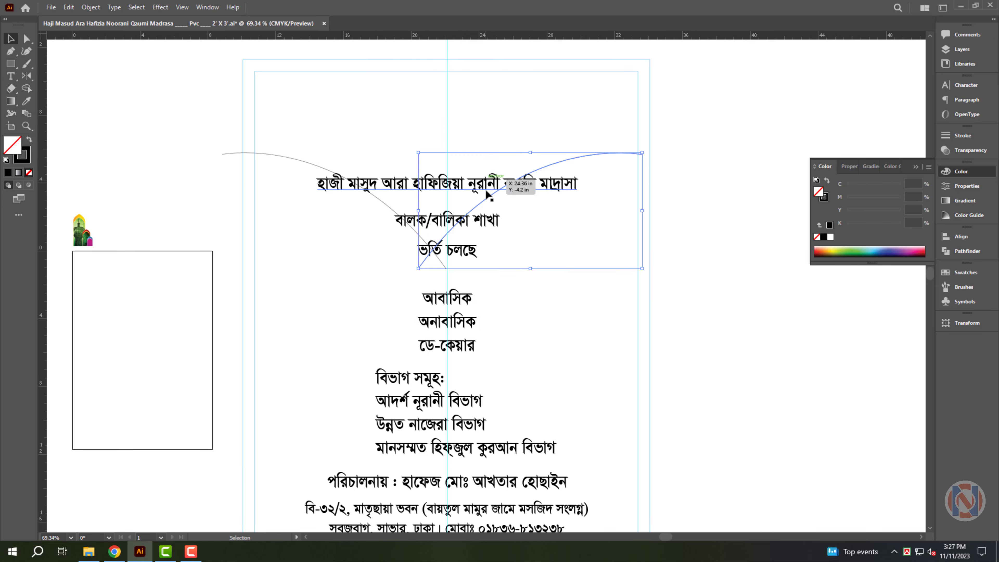
key(ctrl+space)
drag(462, 245, 521, 264)
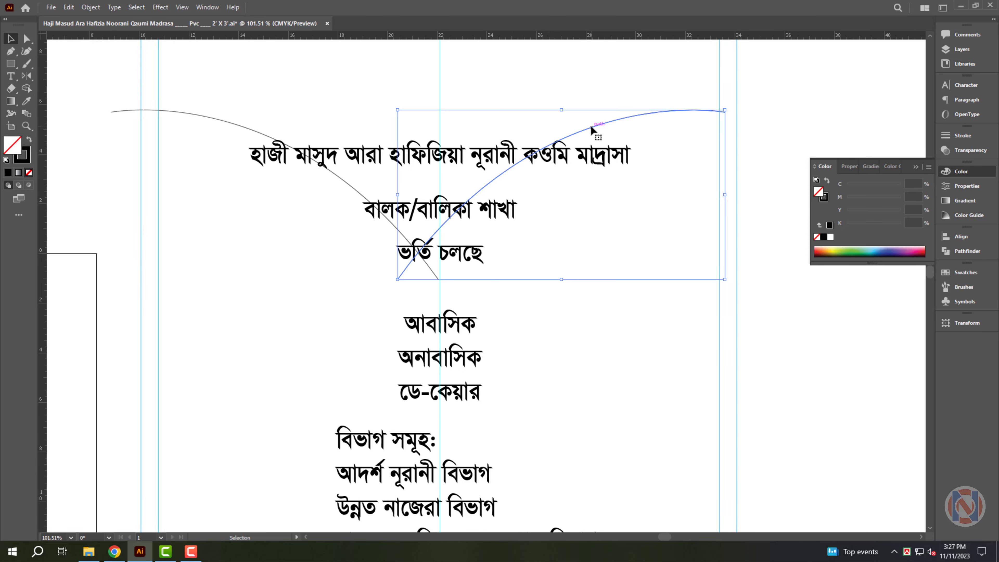
drag(591, 128, 627, 128)
- Divide the outer banner rectangle with both curves using Pathfinder, and ungroup the resulting pieces
drag(232, 103, 206, 167)
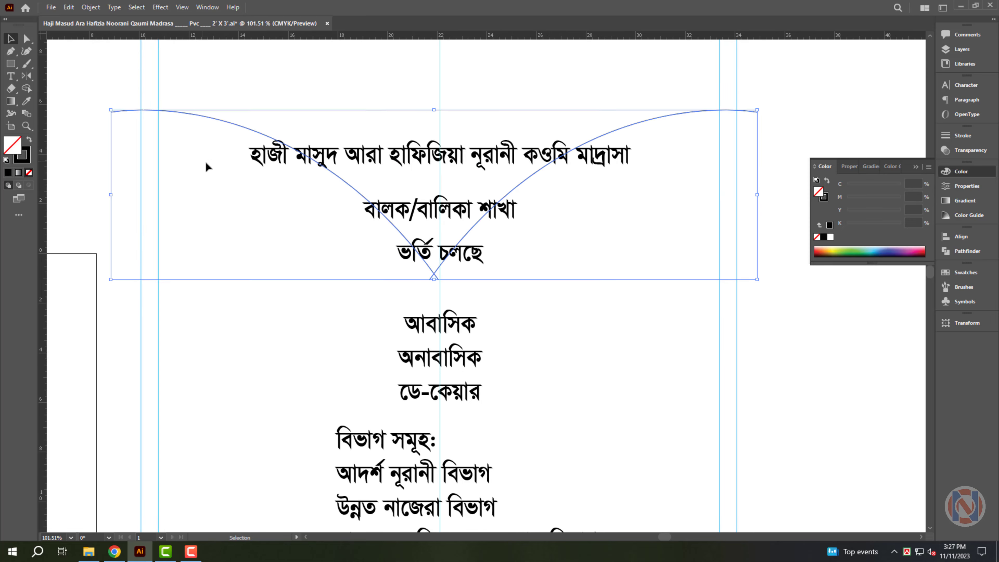
scroll(206, 163, down, 2)
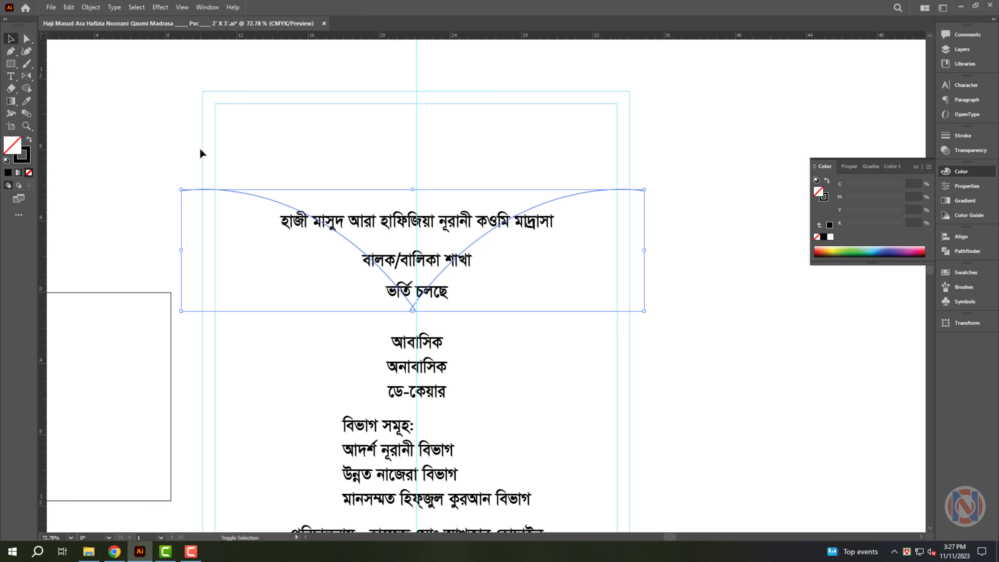
key(a)
click(202, 150)
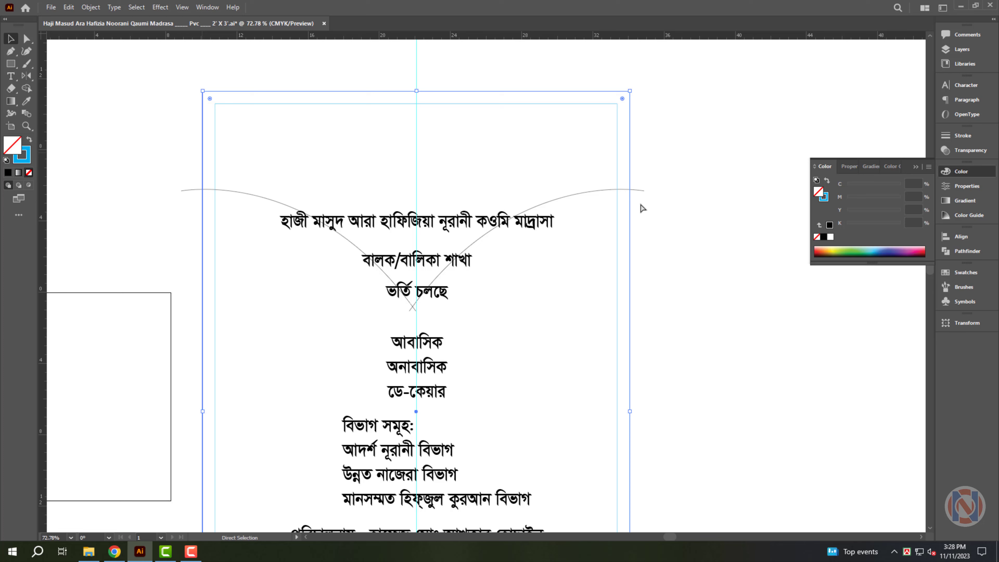
key(v)
click(639, 190)
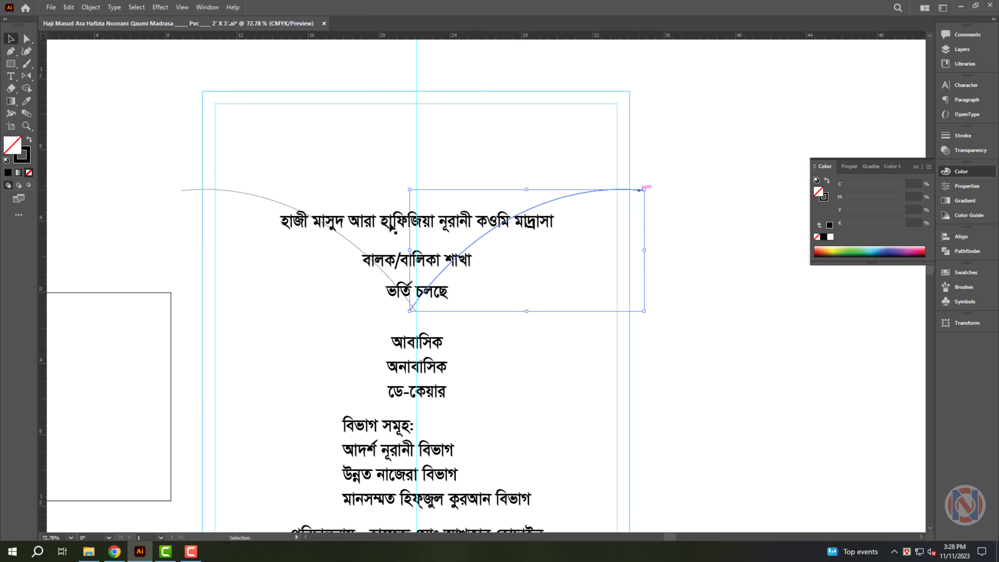
shift+click(179, 191)
shift+click(202, 157)
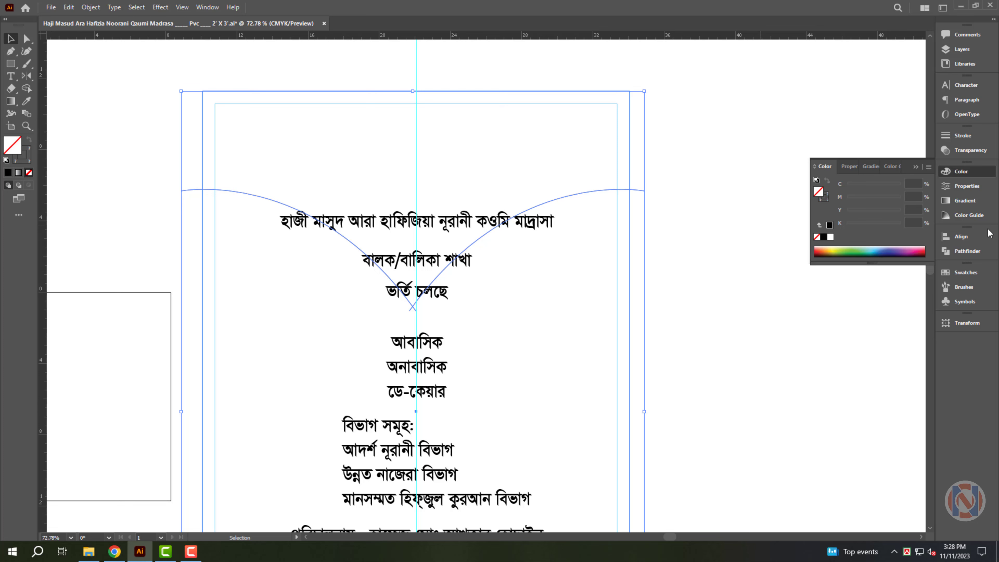
click(962, 250)
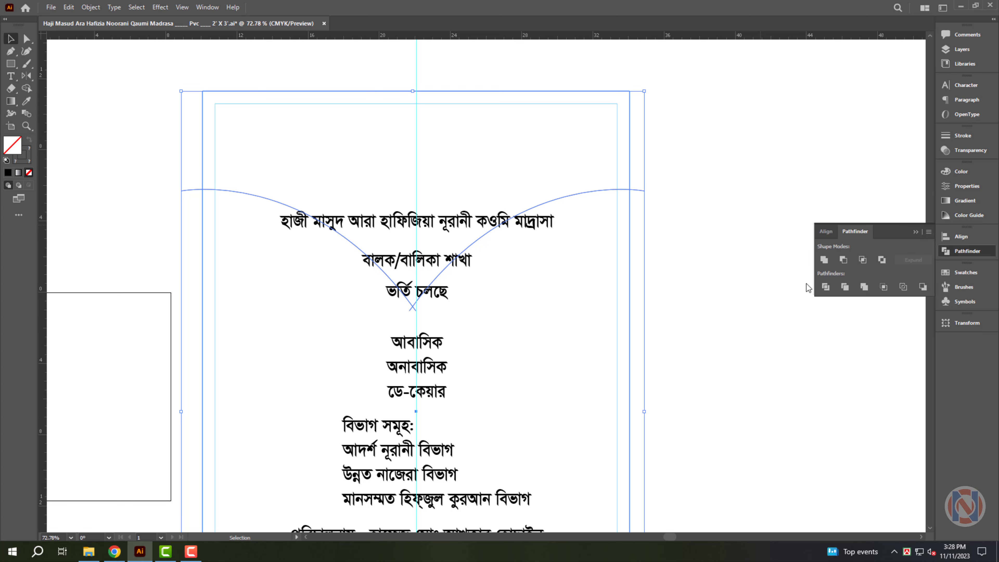
click(828, 288)
right_click(739, 158)
click(771, 244)
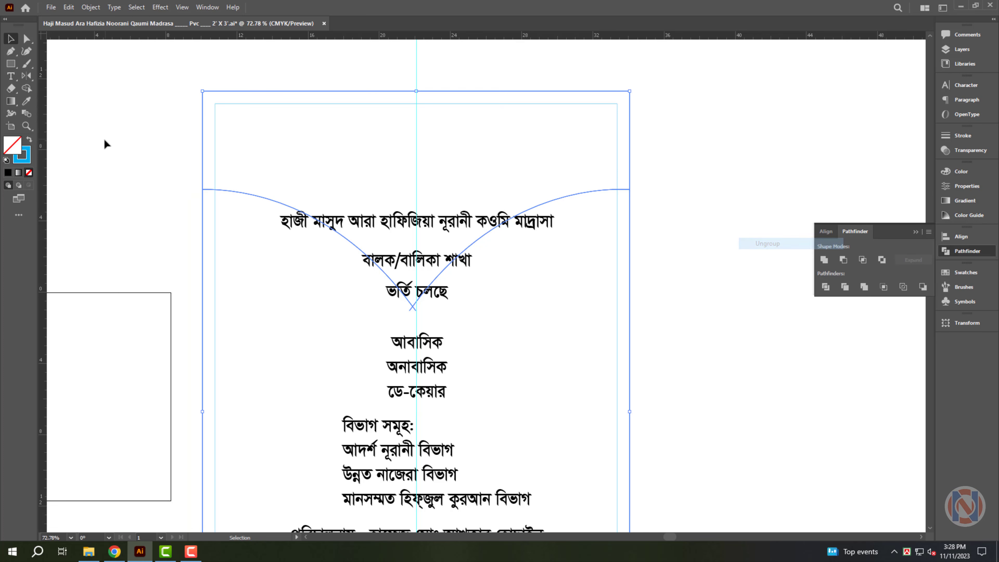
- Swap the divided pieces' blue stroke to a fill and delete the piece below the curves
click(28, 139)
click(718, 179)
click(536, 292)
key(Delete)
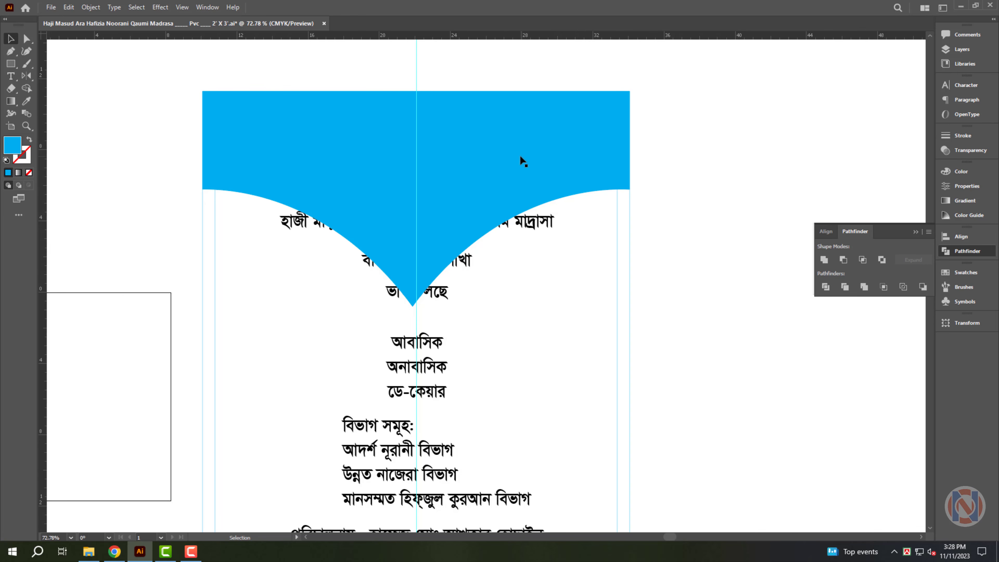
- Send the curved header shape behind the text and set its fill to C 100, M 30, Y 100, K 0
click(520, 157)
key(ctrl+shift+bracketleft)
click(960, 172)
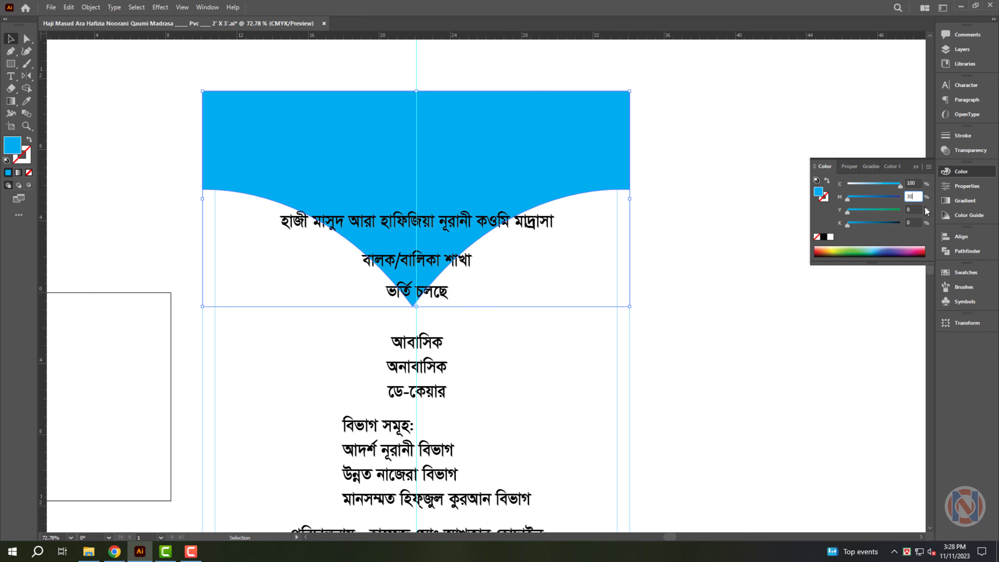
key(Tab)
text(100)
key(Return)
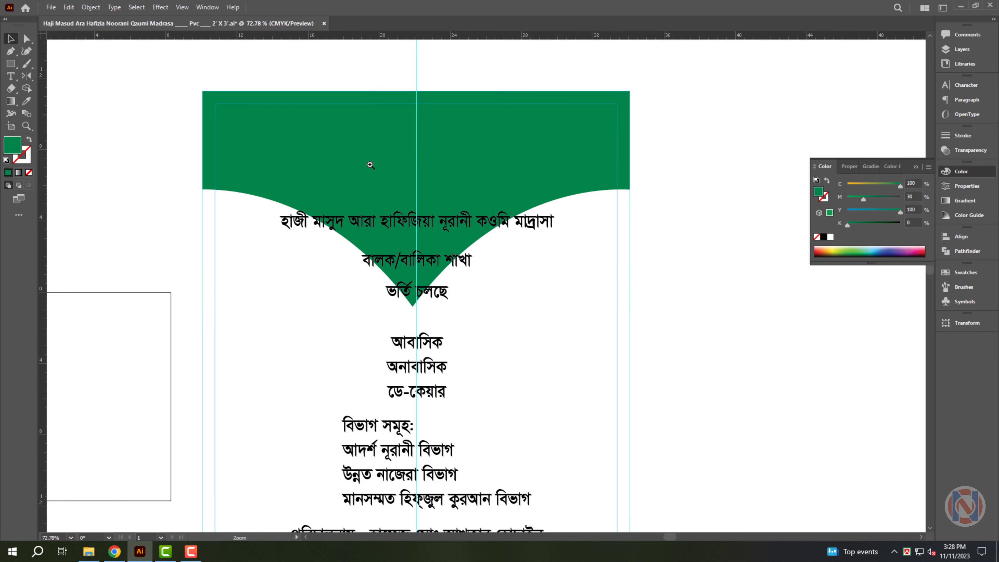
- Move the madrasa name into the green header, enlarge it to the inner margin width, stretch it taller and fill it white
alt+scroll(368, 163, up, 2)
scroll(424, 217, up, 2)
click(455, 301)
drag(455, 302, 371, 180)
drag(543, 212, 712, 276)
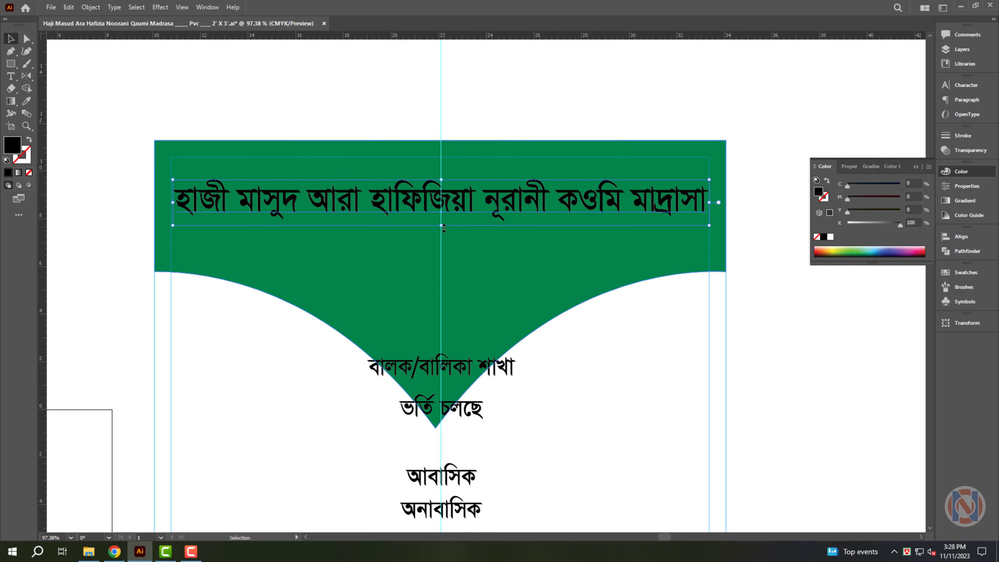
drag(444, 227, 441, 274)
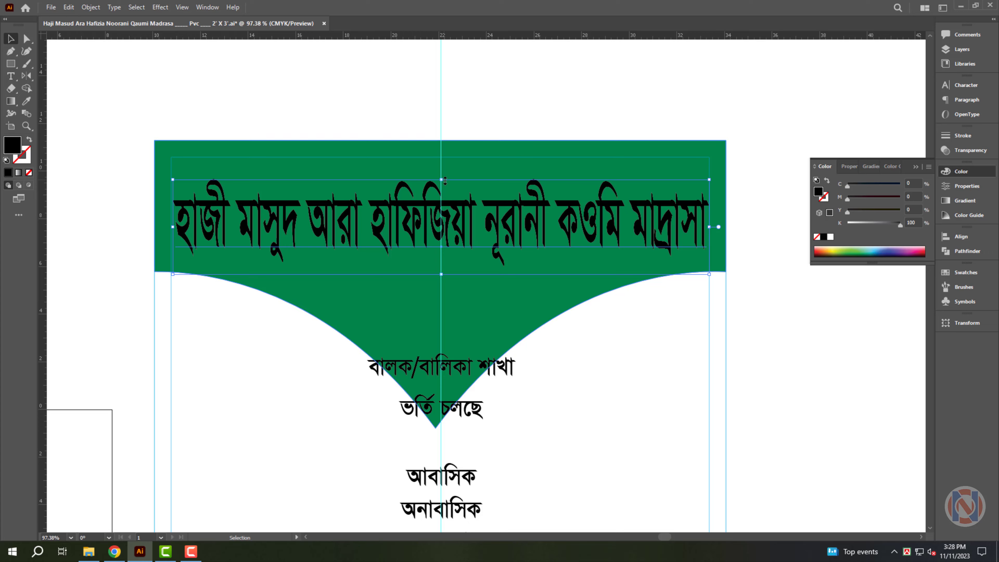
click(831, 237)
click(704, 82)
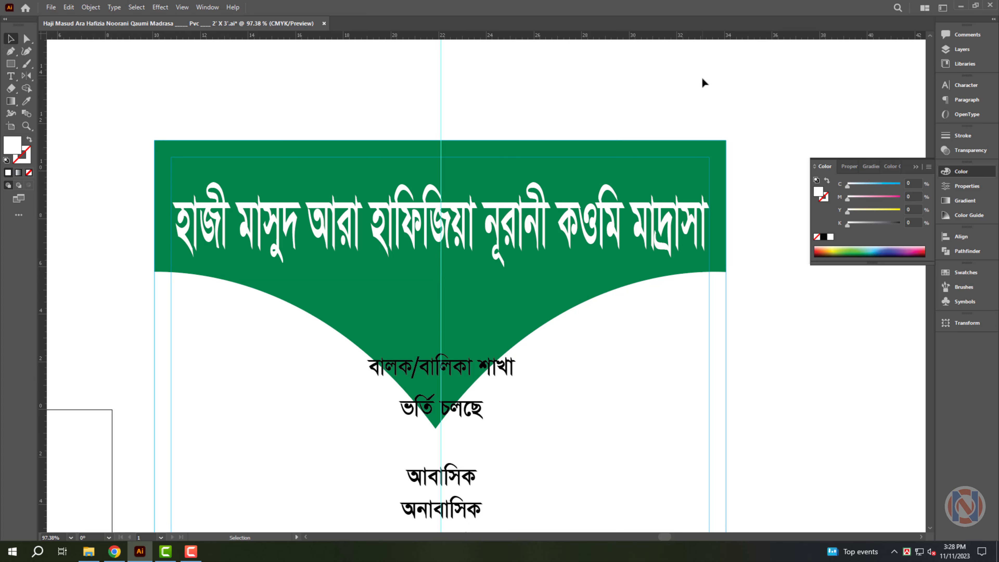
- Open the BISMILLAH-3 file, cut its calligraphy artwork and close the file without saving
key(ctrl+o)
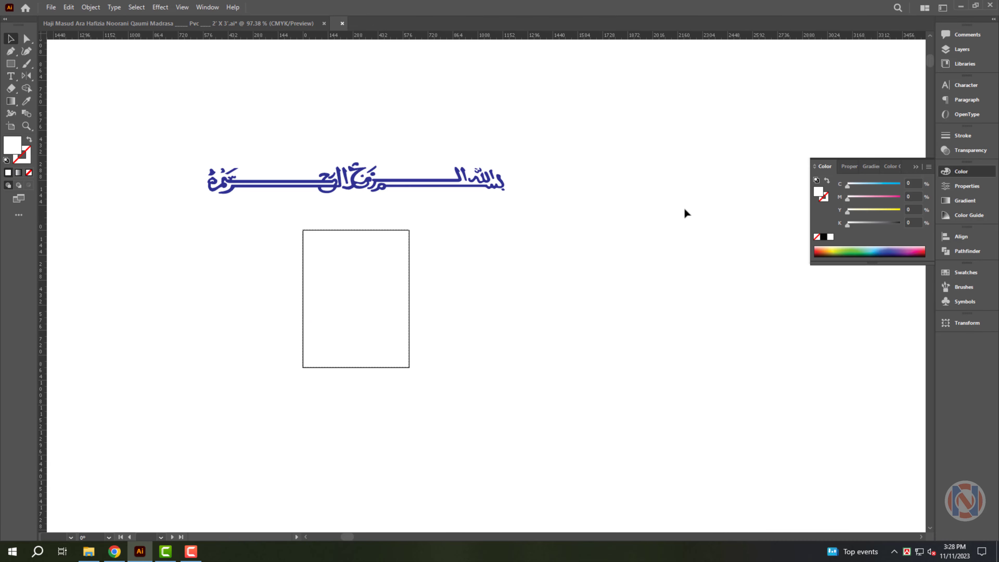
key(ctrl+a)
key(ctrl+x)
key(ctrl+w)
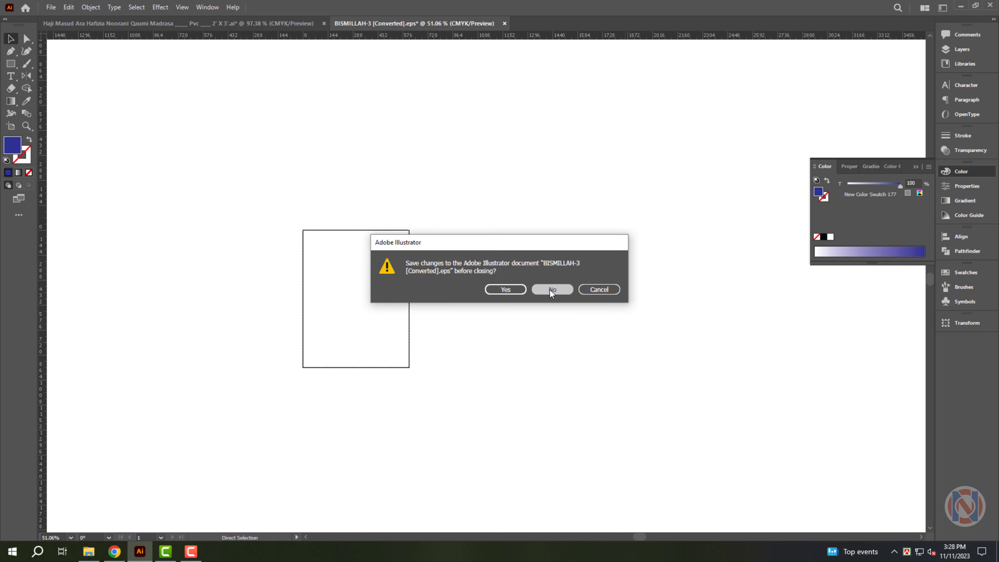
click(550, 290)
- Paste the Bismillah calligraphy centred on the guide above the madrasa name and fill it white
scroll(583, 236, up, 5)
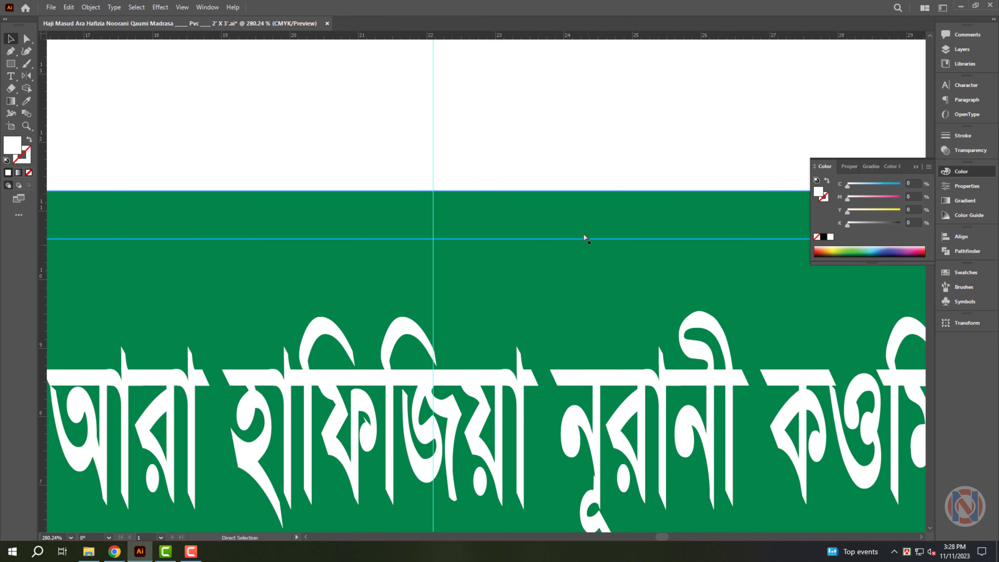
key(ctrl+v)
drag(486, 200, 444, 242)
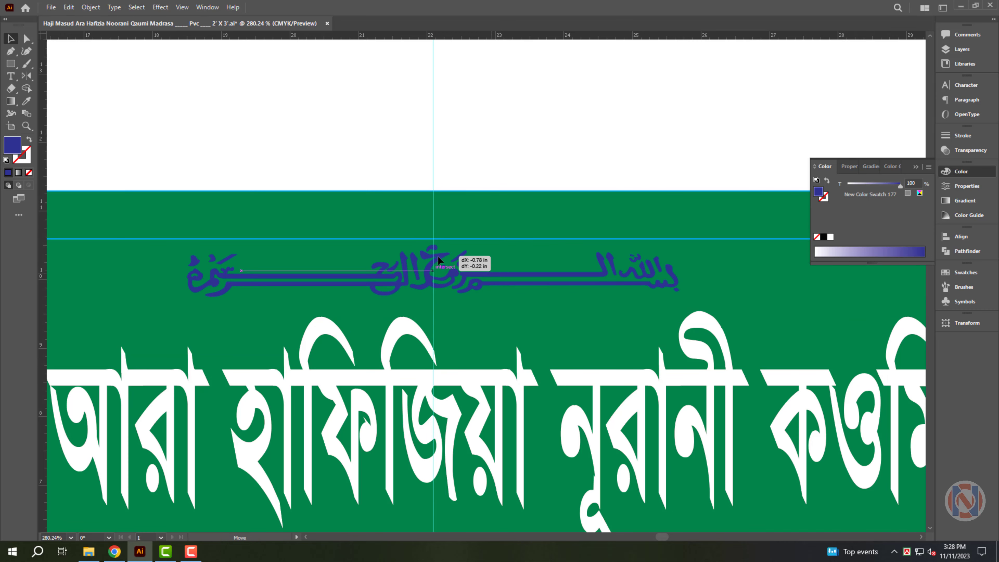
click(831, 237)
scroll(479, 122, down, 6)
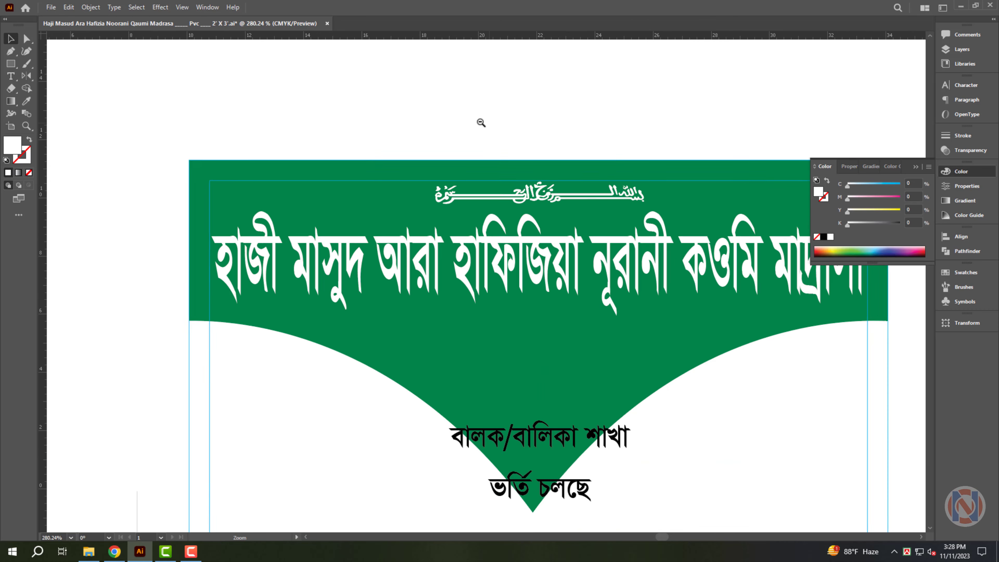
- Move the lines "বালক/বালিকা শাখা" and "ভর্তি চলছে" out of the green header to the blank area beside "আবাসিক"
scroll(468, 318, down, 2)
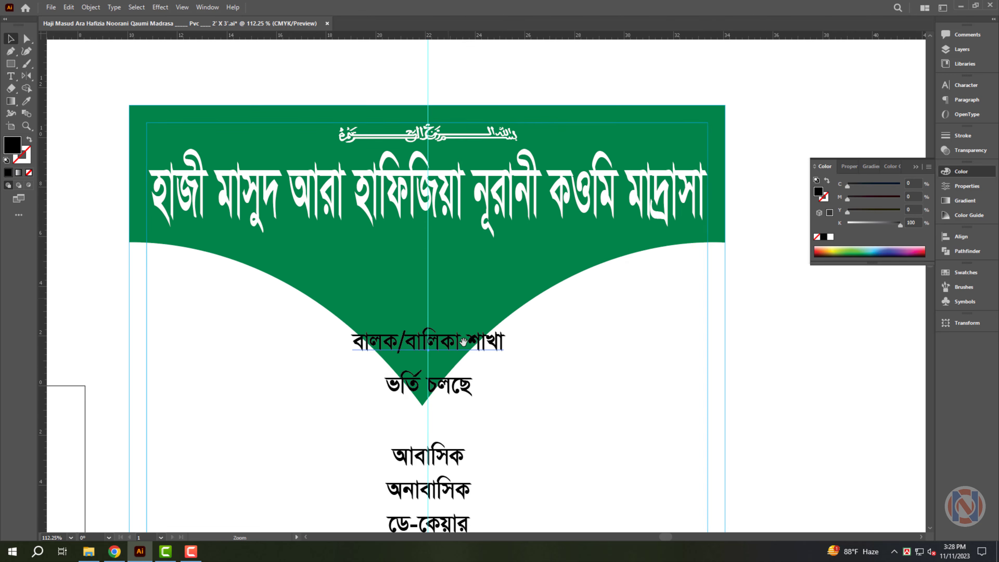
click(437, 317)
scroll(440, 331, down, 2)
click(453, 323)
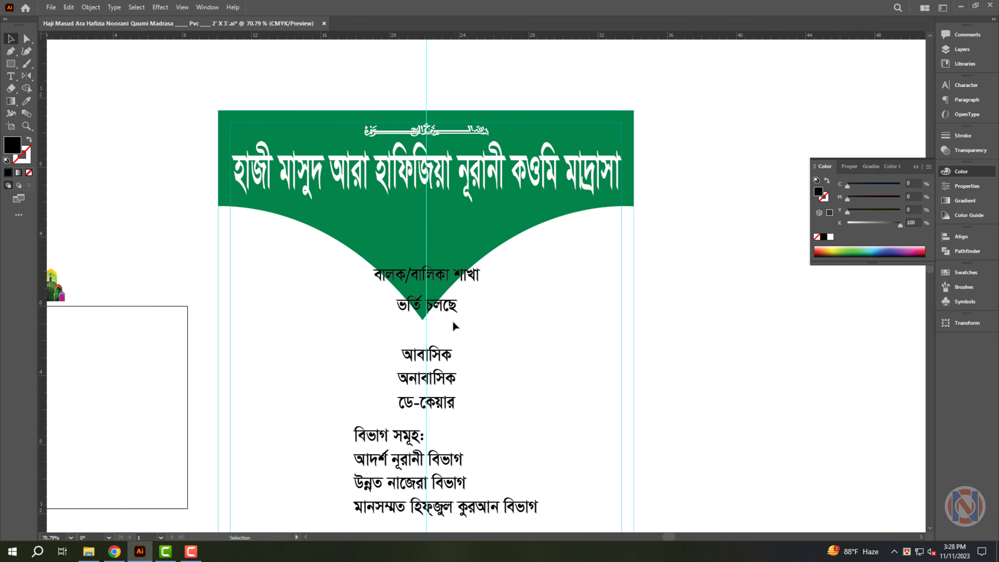
click(432, 311)
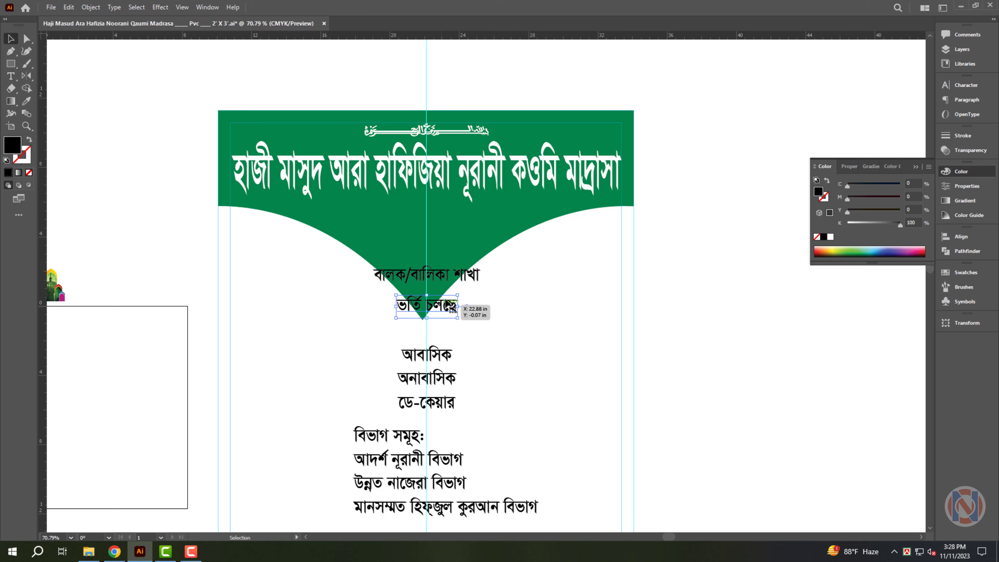
shift+click(457, 273)
drag(456, 273, 331, 352)
- Duplicate the header shape down to the inner margin line, fill the copy with C 60, M 0, Y 100, K 0, and send it behind the original
click(430, 260)
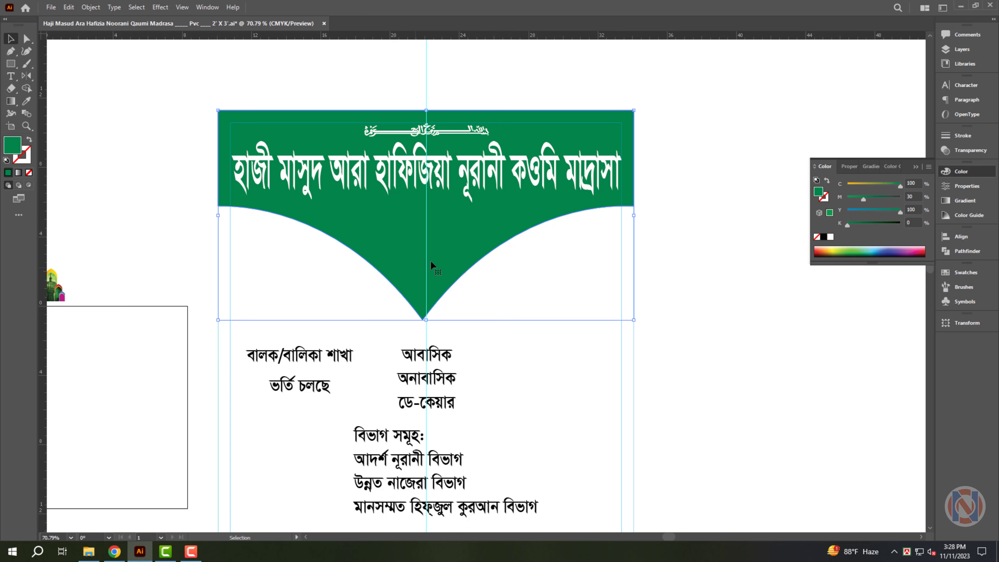
drag(445, 243, 463, 255)
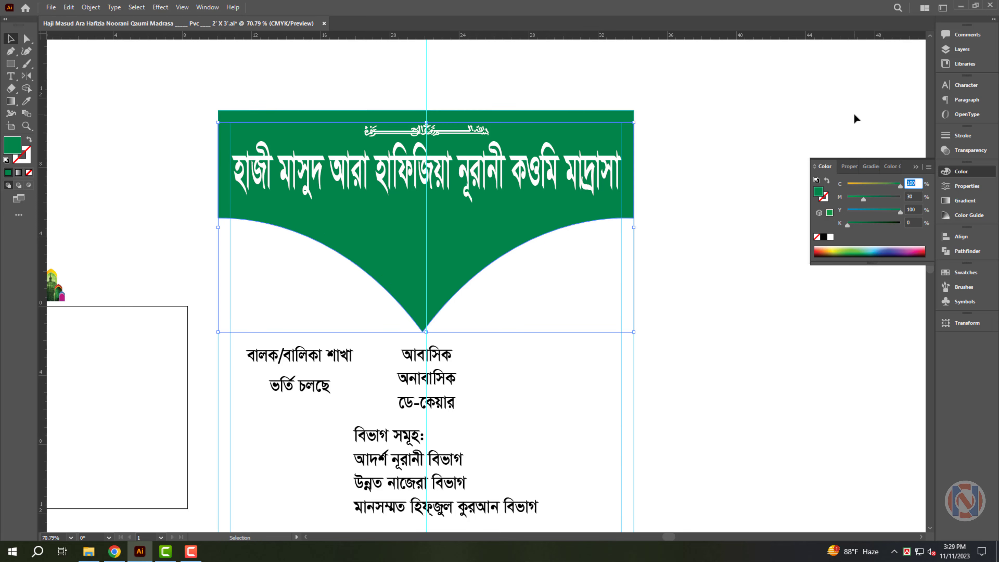
text(60)
key(Tab)
text(0)
key(Return)
key(ctrl+bracketleft)
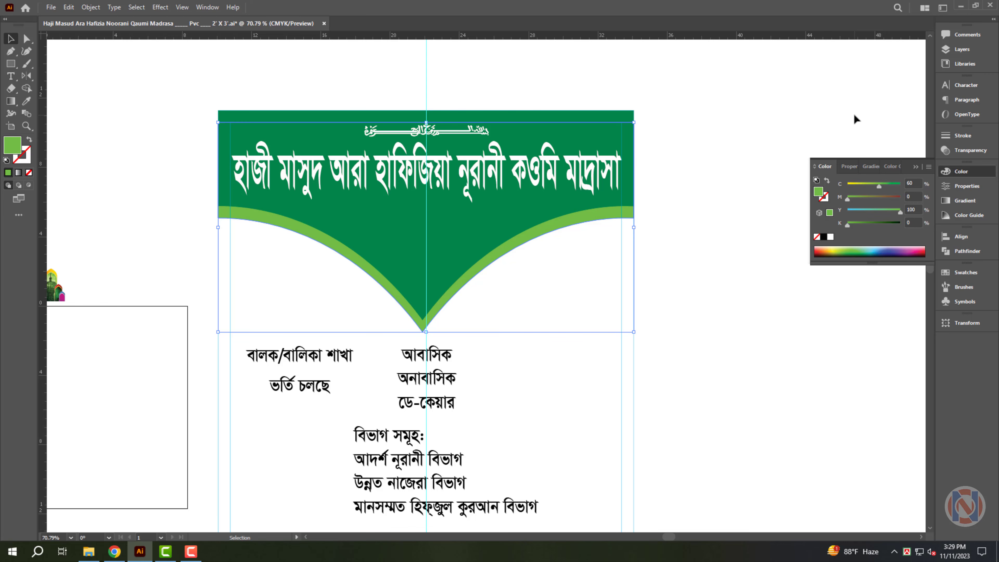
- Lower the light green header copy slightly and reduce the height of the white madrasa name a little from its upper edge
key(ctrl+space)
drag(462, 295, 493, 313)
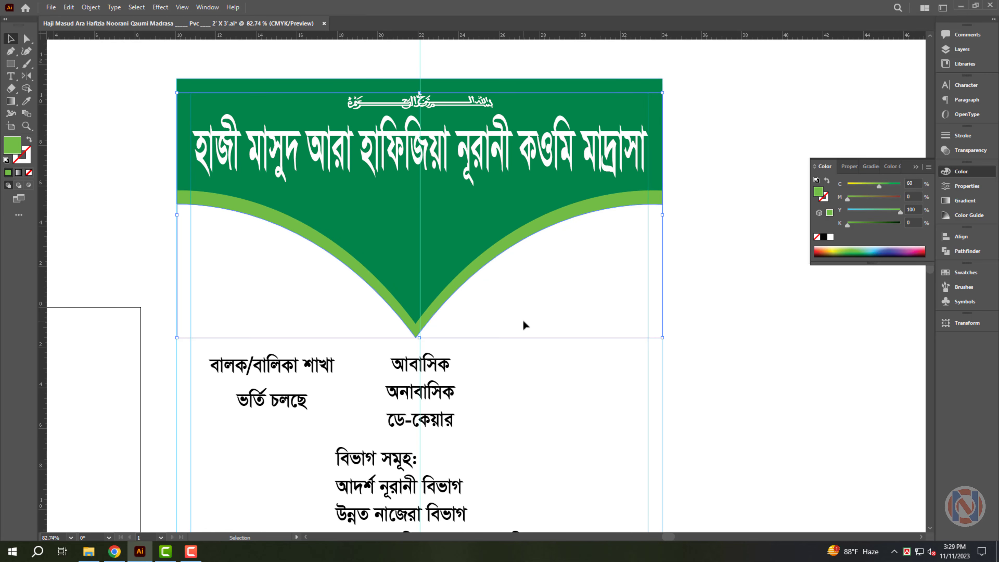
drag(521, 235, 521, 239)
click(465, 174)
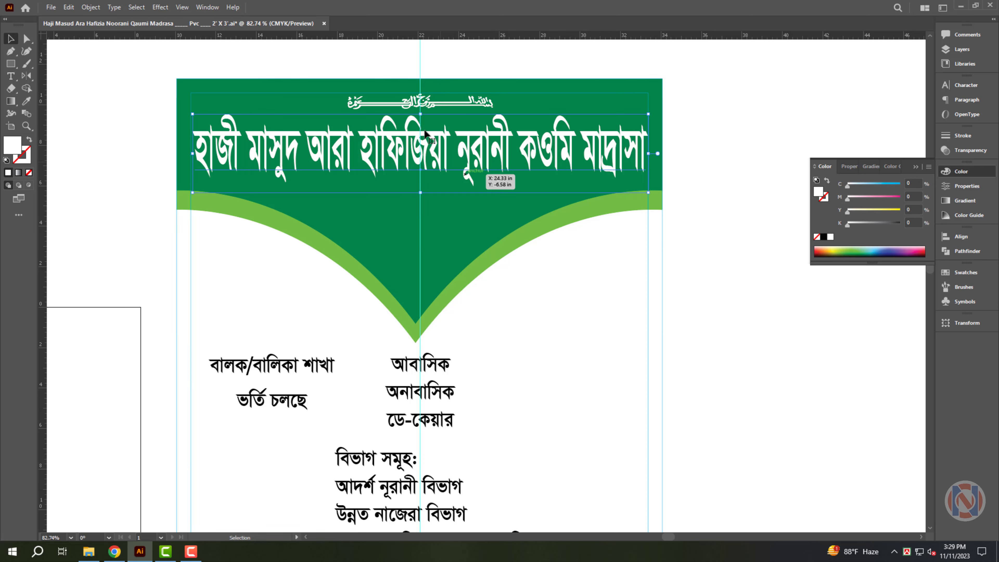
scroll(424, 127, up, 5)
click(389, 114)
drag(420, 107, 421, 126)
- Duplicate the address block, cut the copy down to the mobile number line and place it at the banner's lower margin
scroll(472, 126, down, 3)
drag(429, 291, 397, 288)
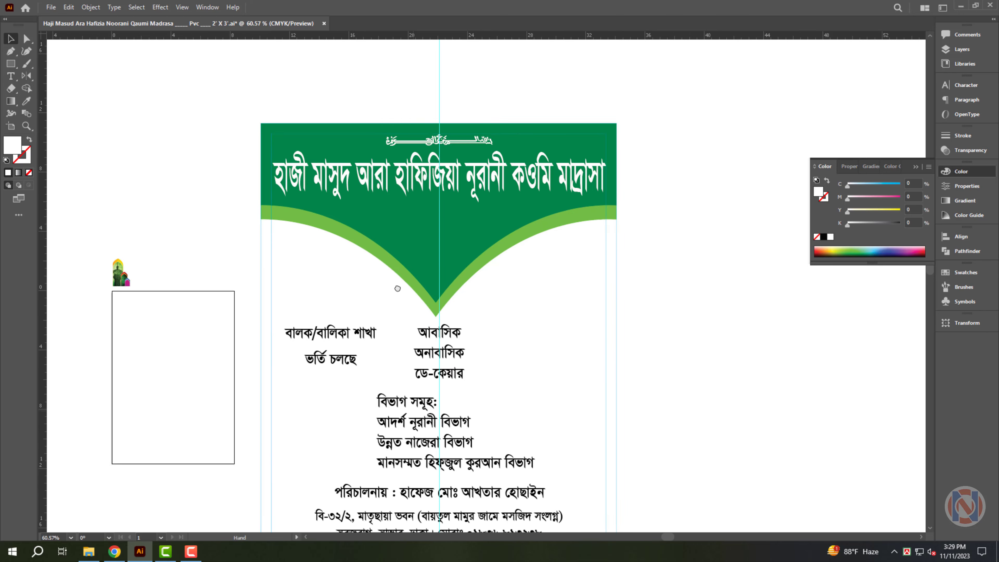
drag(446, 506, 432, 327)
click(423, 354)
drag(424, 365, 239, 404)
click(427, 352)
key(BackSpace)
drag(459, 410, 454, 503)
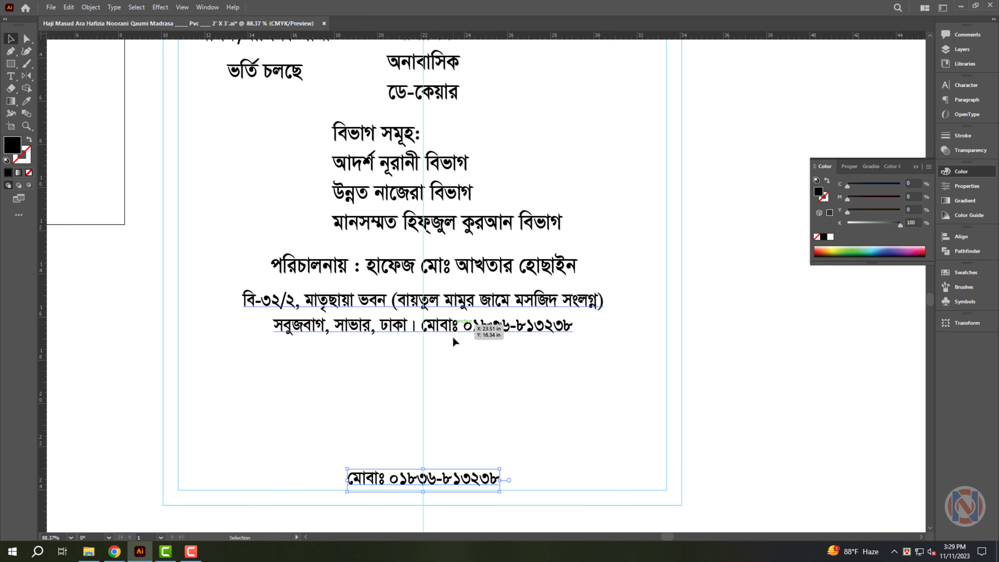
- Remove the mobile number from the original address block and move the block down to just above the separate mobile line
drag(453, 332, 573, 418)
double_click(457, 418)
key(BackSpace)
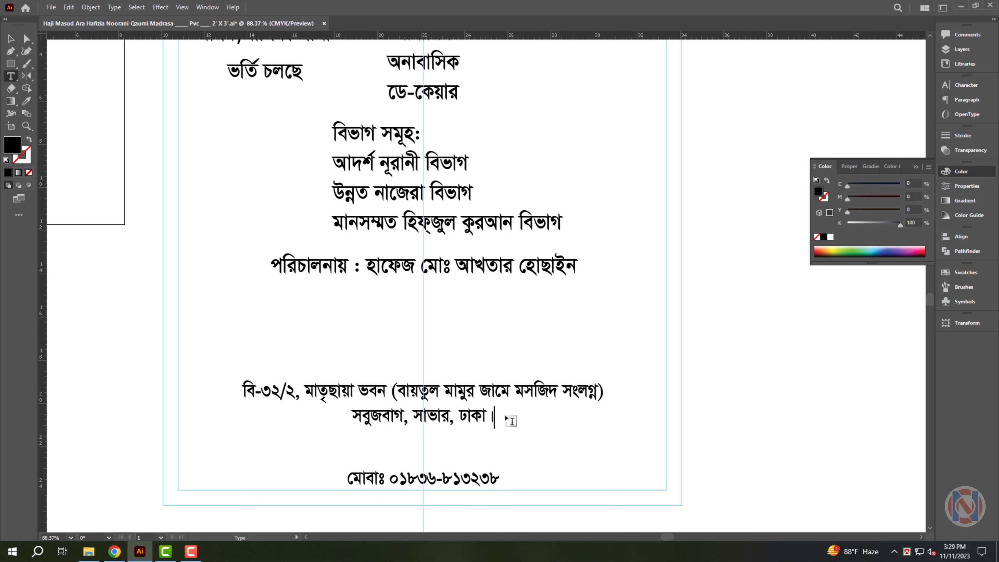
key(Escape)
drag(477, 389, 482, 427)
drag(479, 482, 479, 472)
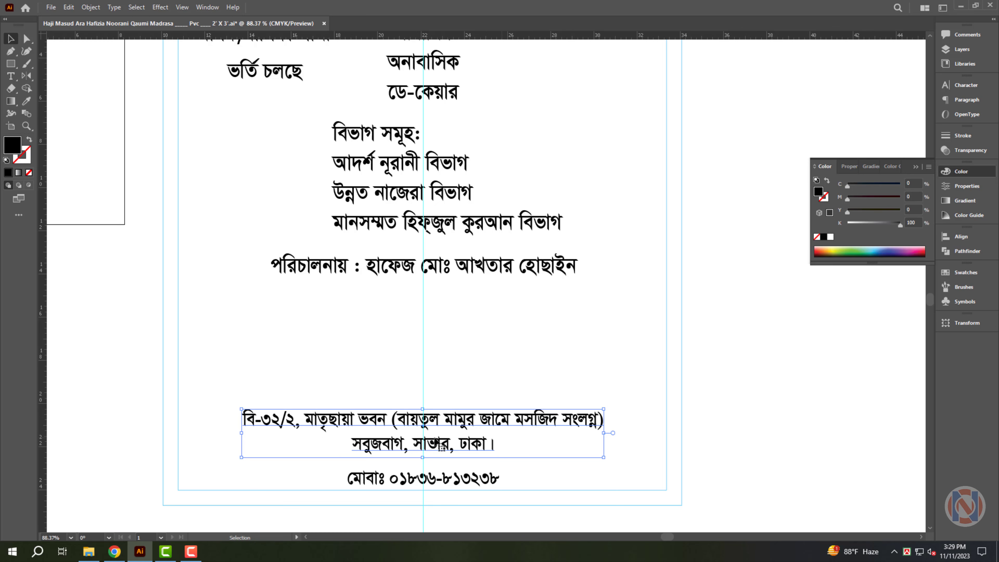
- Join the two address lines into a single line and scale it to fit between the inner margin guides
key(t)
click(381, 457)
key(BackSpace)
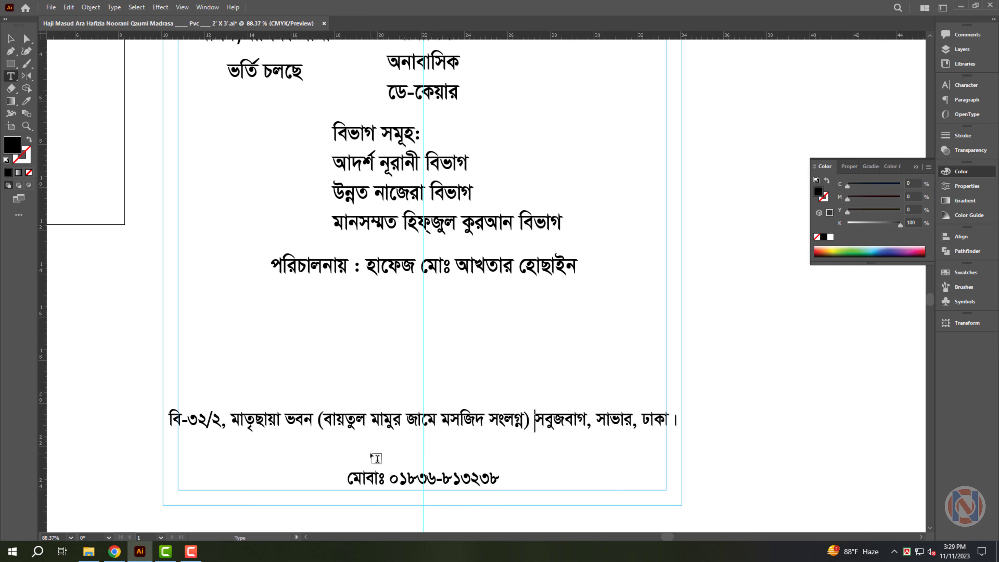
key(Escape)
drag(670, 420, 669, 419)
- Enlarge the mobile number line about its centre and insert spaces so the last digits are grouped in pairs
click(375, 479)
drag(347, 480, 292, 477)
drag(471, 479, 471, 473)
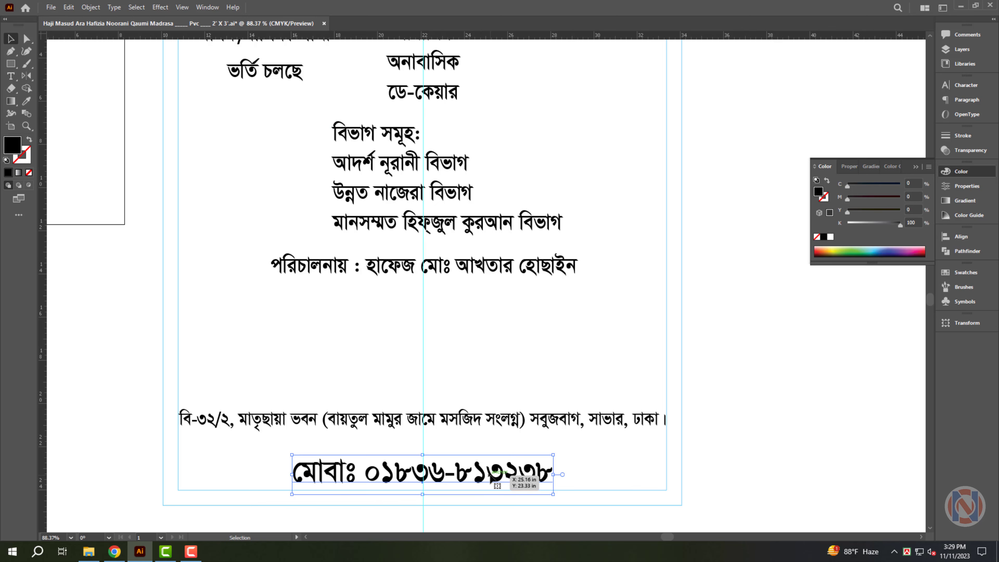
double_click(488, 474)
click(519, 475)
key(Escape)
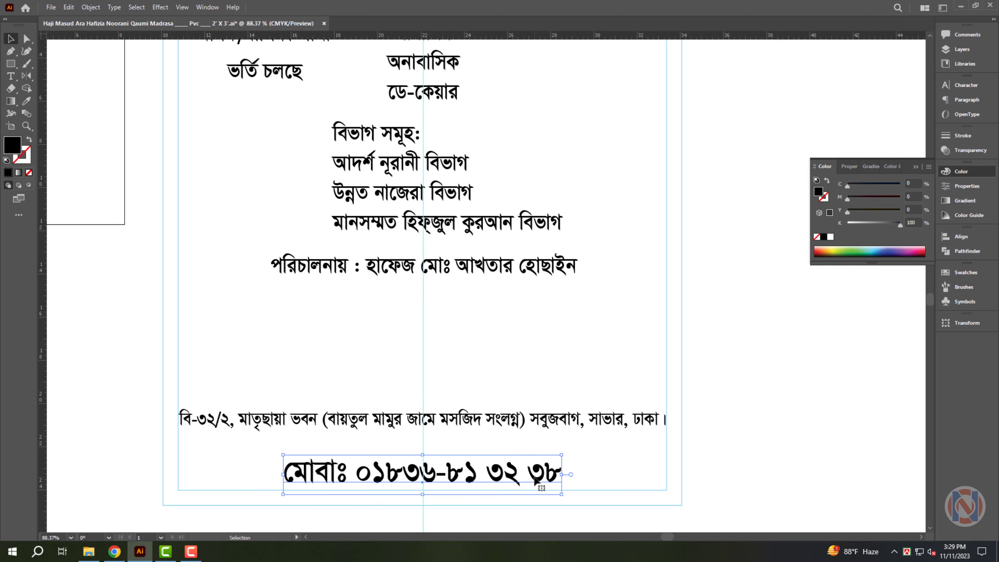
- Set the digits of the mobile number in Arial Bold, leaving the Bengali label in its own font
double_click(527, 476)
drag(356, 473, 645, 482)
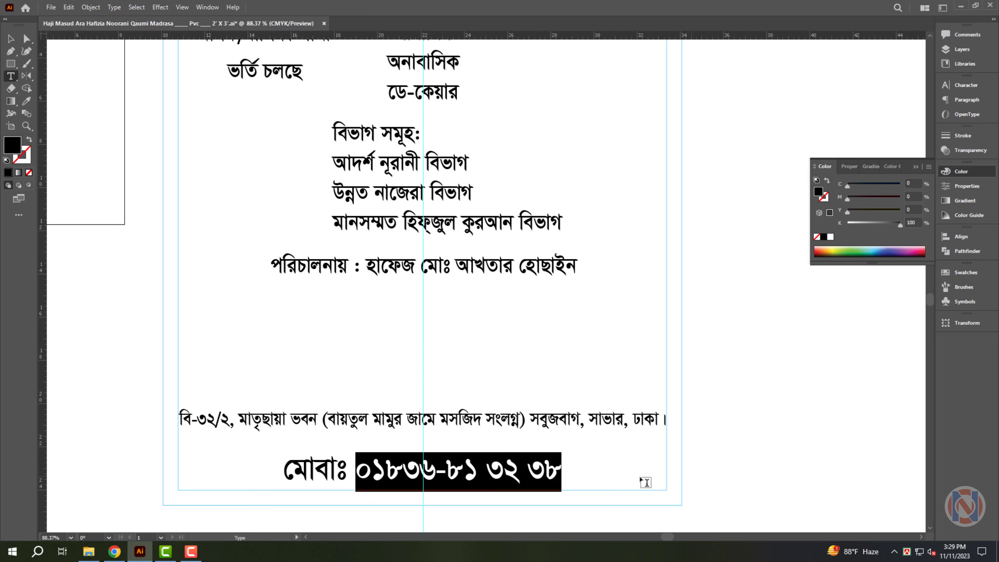
key(ctrl+t)
click(880, 97)
text(ARIAL)
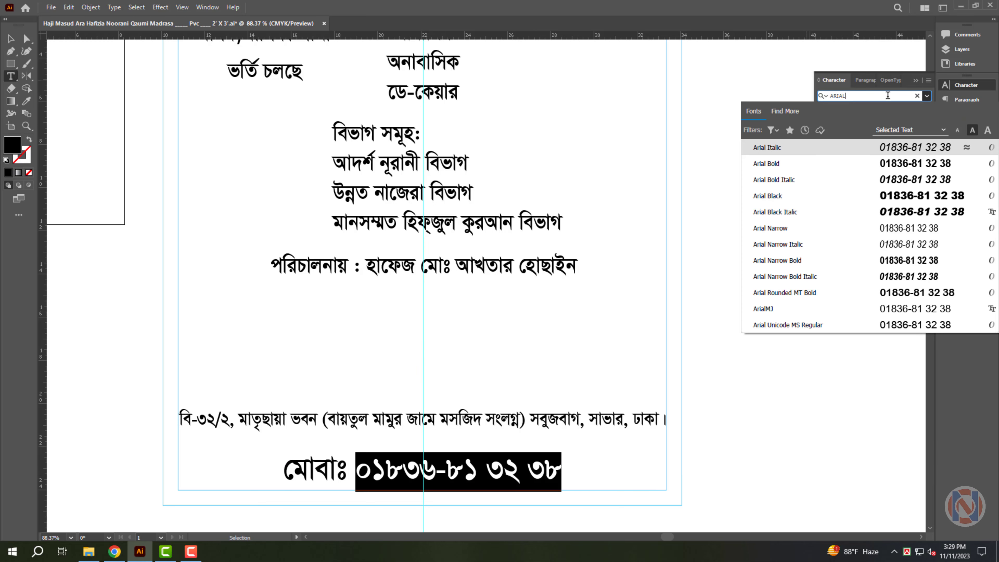
click(906, 165)
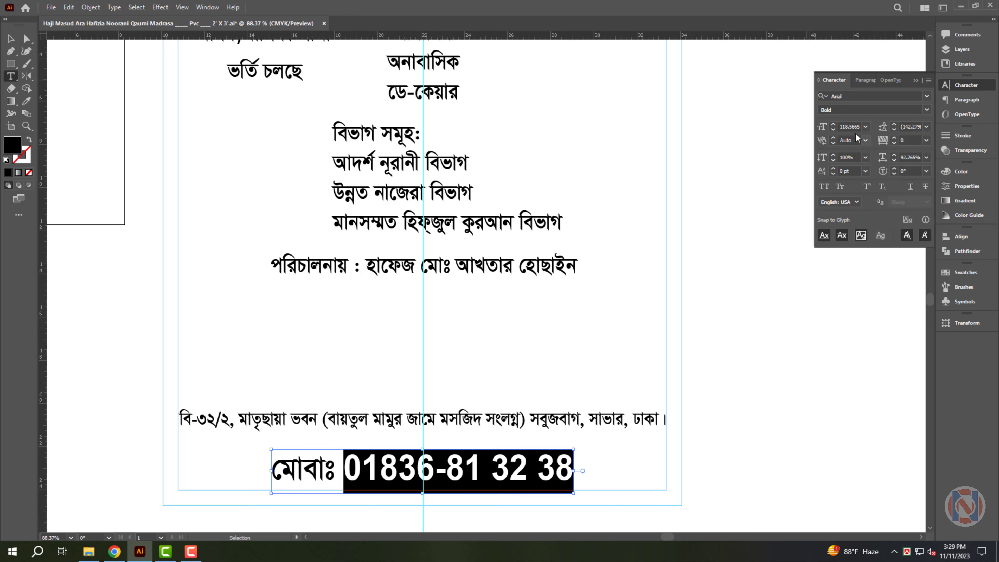
- Set the font size of the mobile number's digits to 104 pt
double_click(850, 126)
text(100)
key(Return)
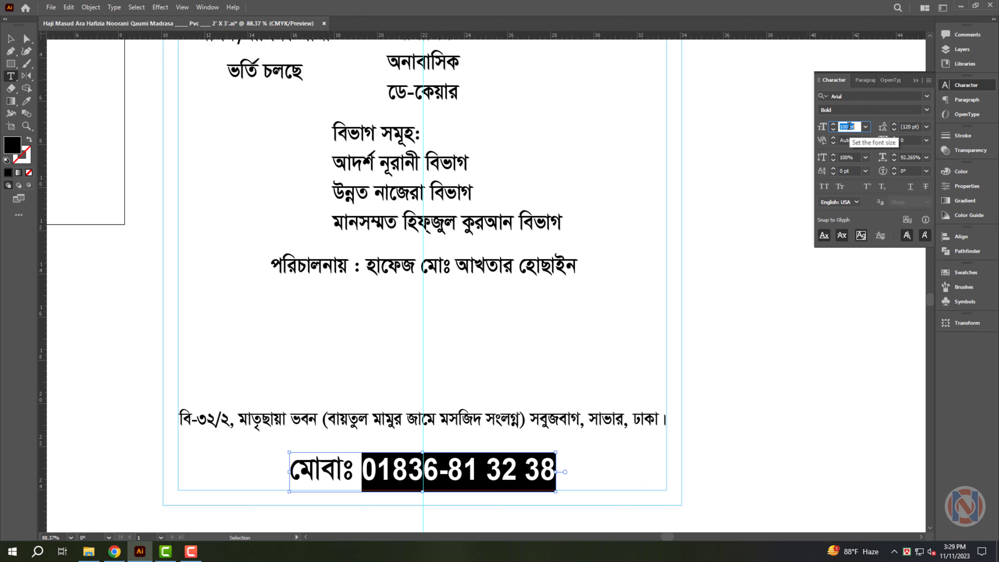
key(Up)
key(Up)
key(Up)
key(Up)
key(Up)
key(Up)
key(Up)
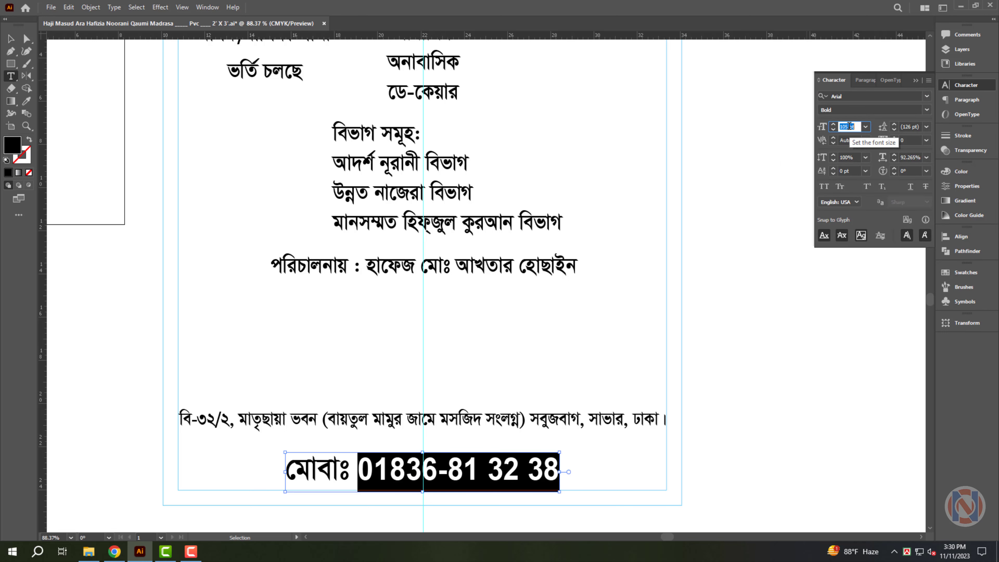
key(Down)
key(Down)
key(Down)
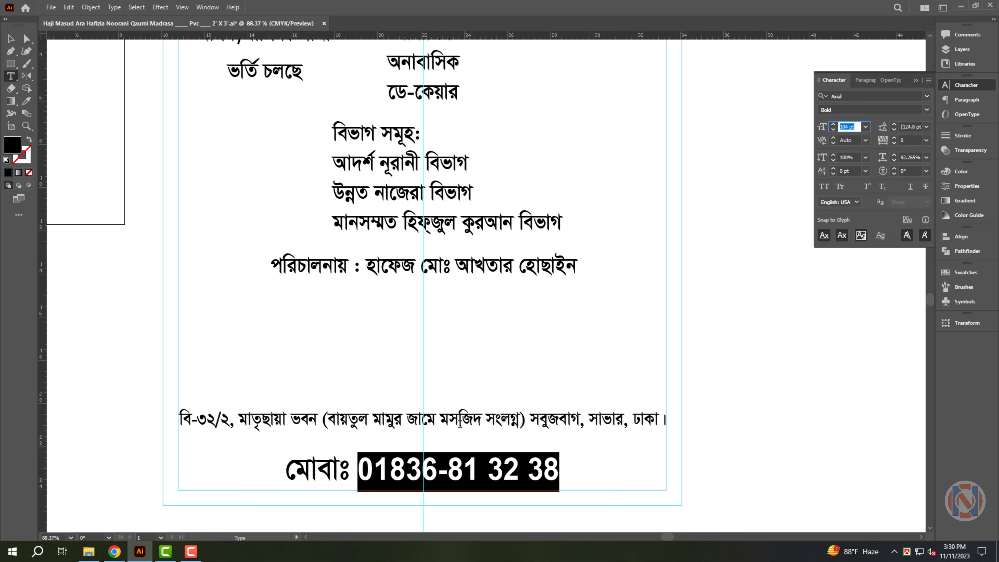
key(Escape)
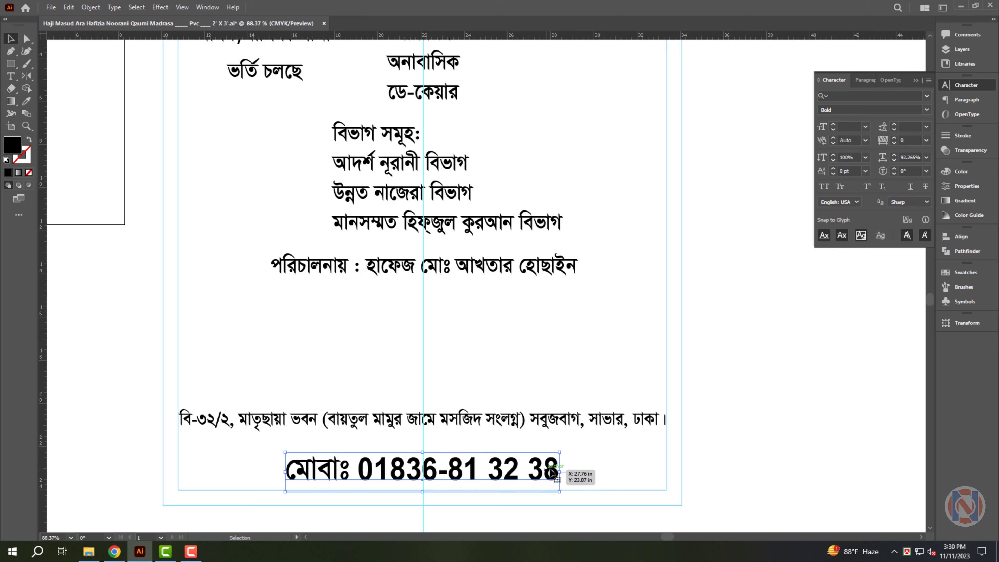
- Move the mobile number line down to the lower margin guide and bring the address line down close above it
drag(553, 472, 519, 474)
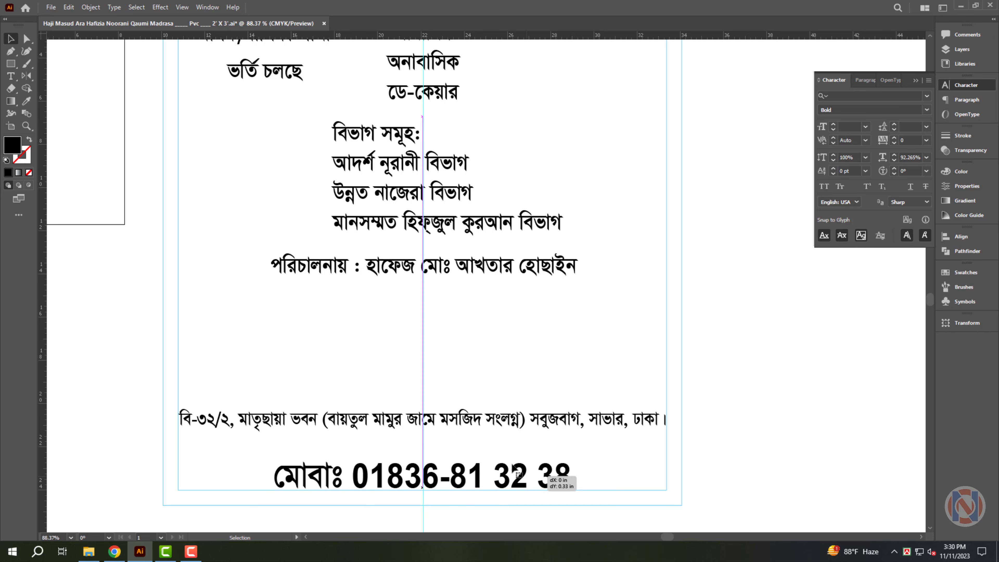
click(456, 427)
drag(424, 433, 436, 457)
- Copy the banner outline in place and shorten the copy to a full-width strip in the lower part of the banner
scroll(511, 352, down, 5)
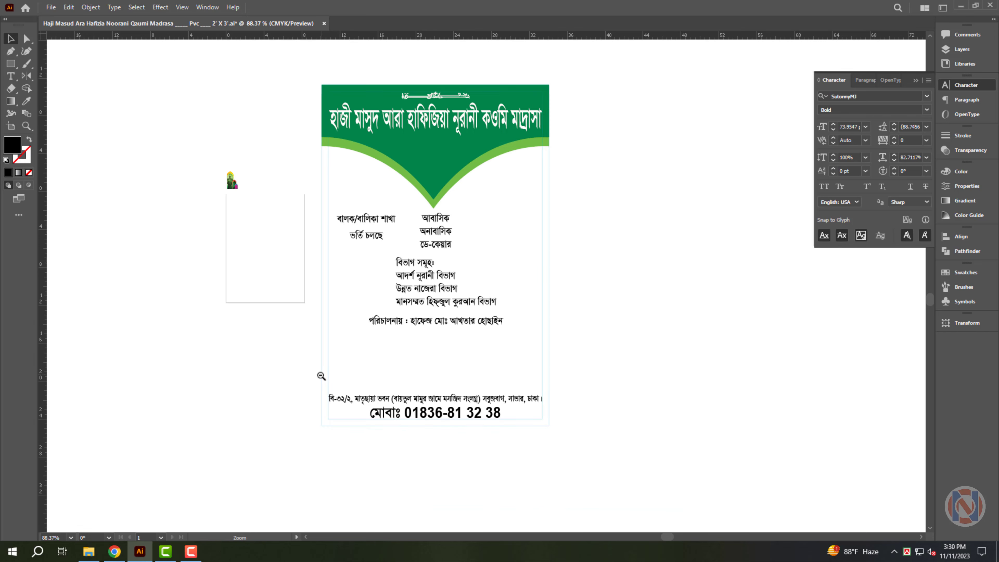
click(601, 369)
click(583, 354)
key(ctrl+c)
key(ctrl+f)
drag(584, 338, 587, 335)
drag(469, 124, 510, 400)
- Swap the strip's stroke colour to its fill, send it to the back and recolour it C 0, M 100, Y 100, K 0
key(shift+x)
drag(532, 447, 574, 464)
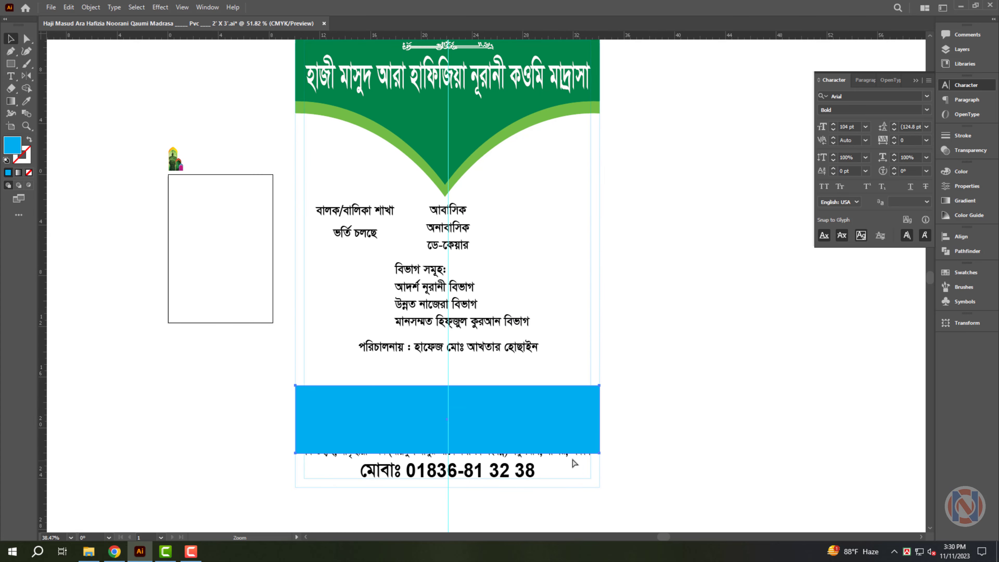
key(ctrl+shift+bracketleft)
click(959, 173)
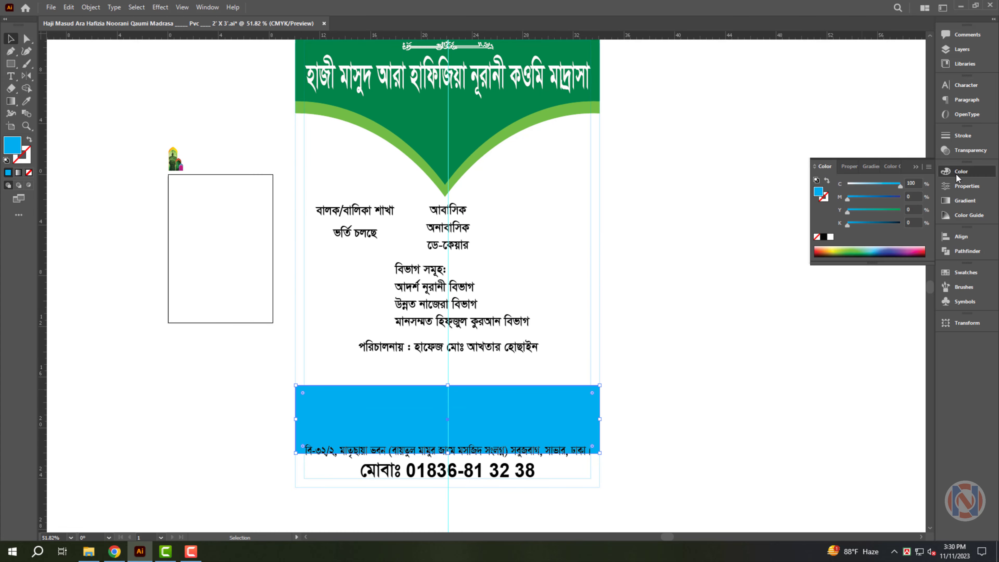
text(0)
key(Tab)
text(100)
key(Tab)
text(100)
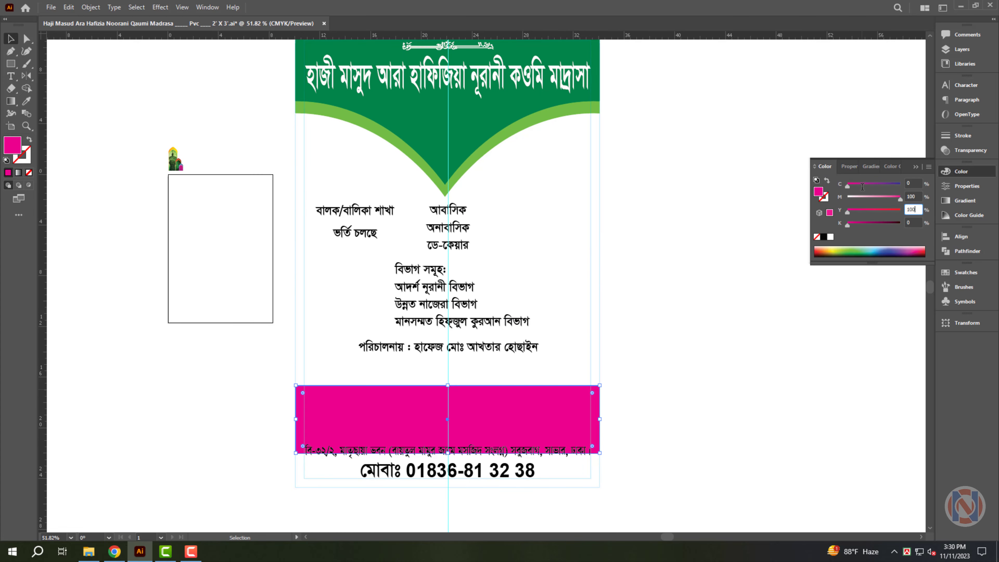
key(Return)
- Align the red strip with the bottom edge of the banner outline
drag(599, 276, 599, 275)
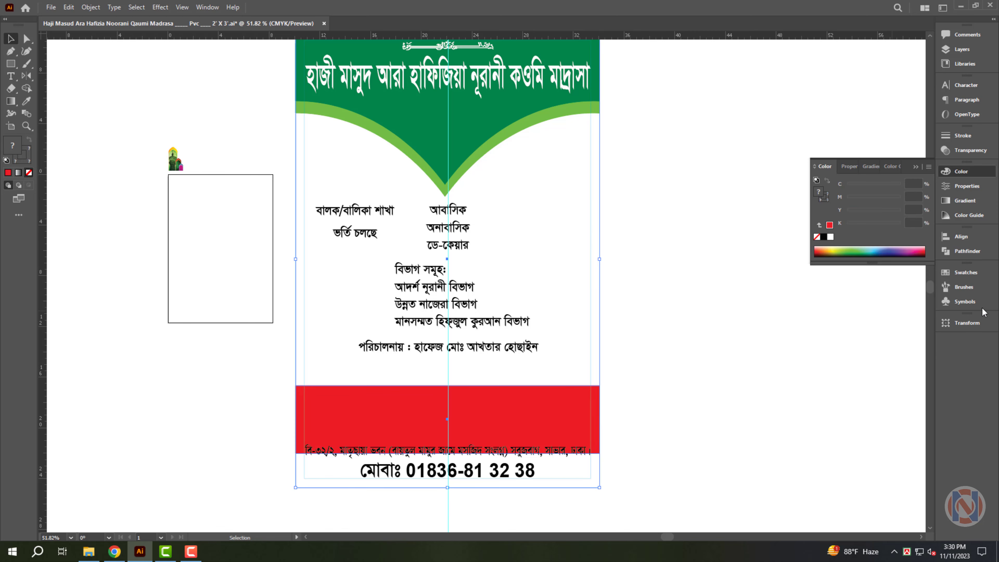
click(962, 236)
click(926, 259)
- Fill the address line and the mobile number line on the red strip with white
scroll(536, 504, up, 3)
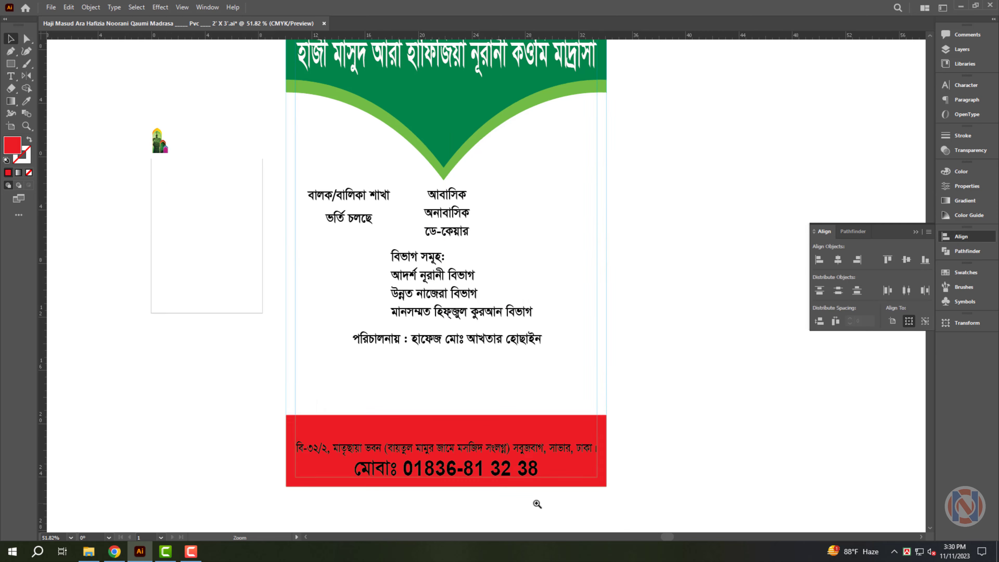
click(485, 447)
click(961, 171)
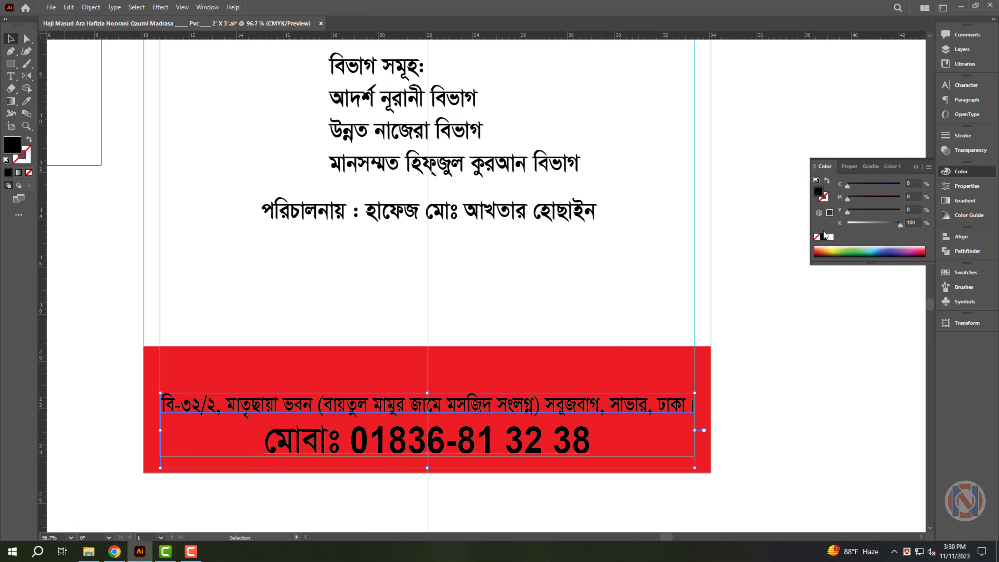
click(830, 237)
click(816, 407)
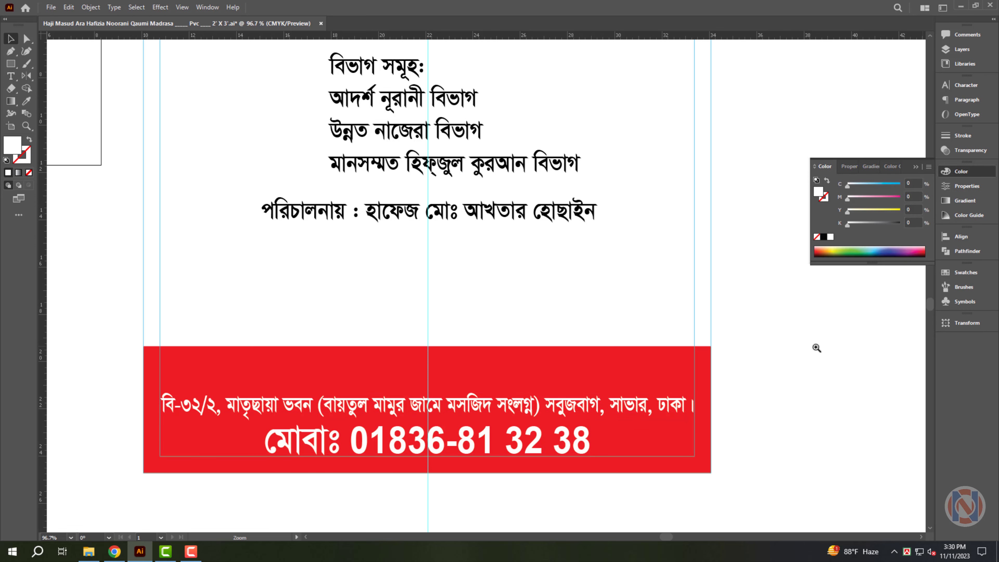
- Shorten the red strip by lowering its upper edge to just above the address line
scroll(461, 445, up, 1)
click(432, 343)
drag(423, 335, 424, 383)
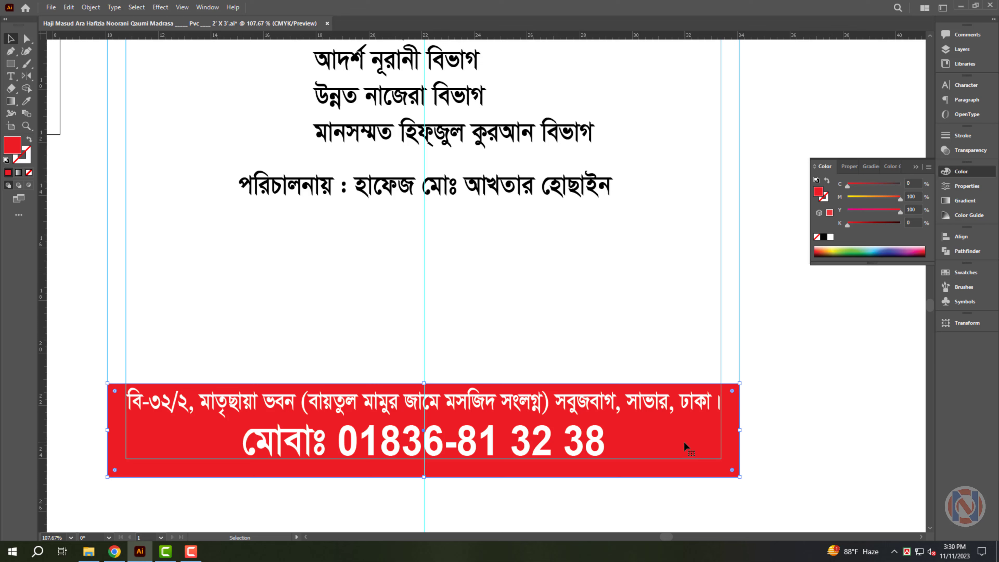
- Duplicate the red strip slightly upward behind the original and fill the copy with C 0, M 30, Y 100, K 0
drag(684, 441, 681, 435)
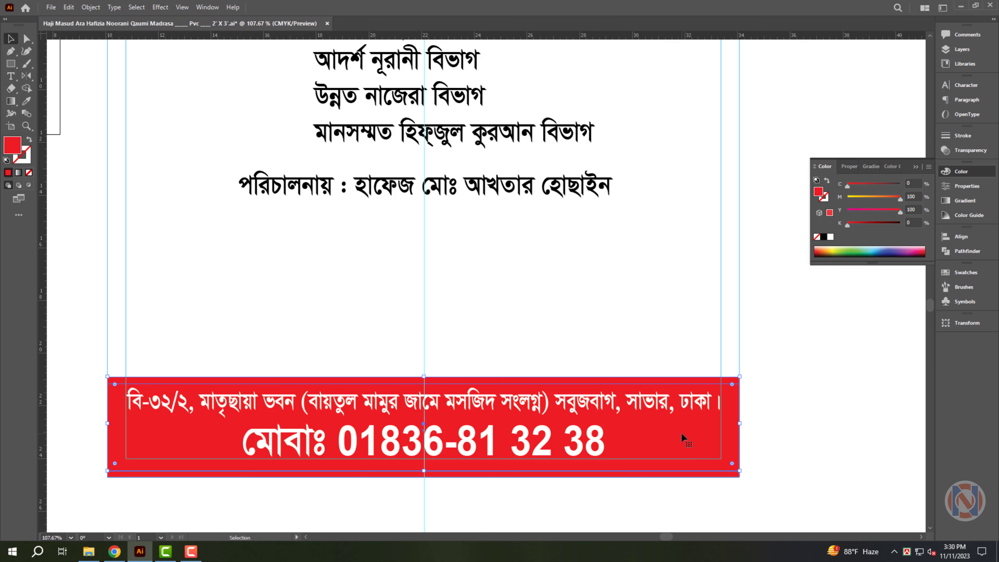
text(30)
key(Return)
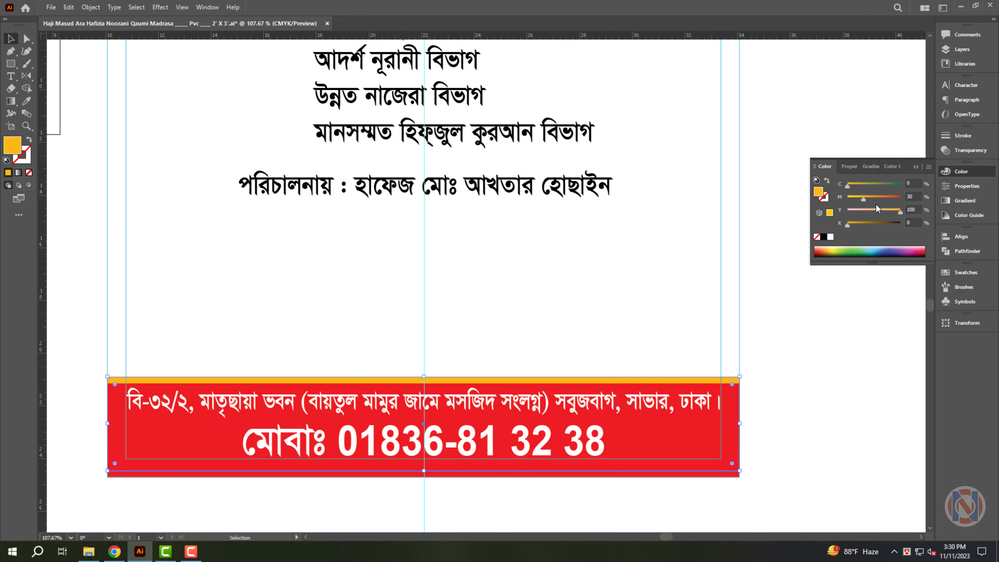
click(783, 433)
- Move the "পরিচালনায়" line to the right inner margin just above the yellow stripe and scale it down slightly
scroll(511, 460, down, 2)
scroll(456, 457, down, 3)
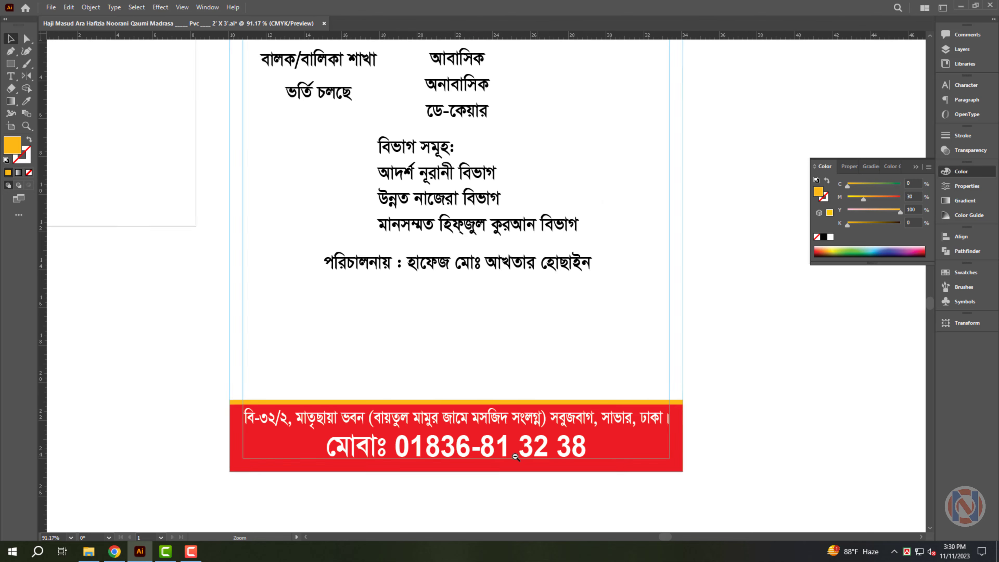
click(555, 334)
drag(554, 334, 665, 403)
scroll(559, 429, up, 3)
drag(334, 381, 409, 388)
- Set the label "পরিচালনায় :" to 50 pt and underline it
double_click(498, 405)
drag(502, 400, 248, 376)
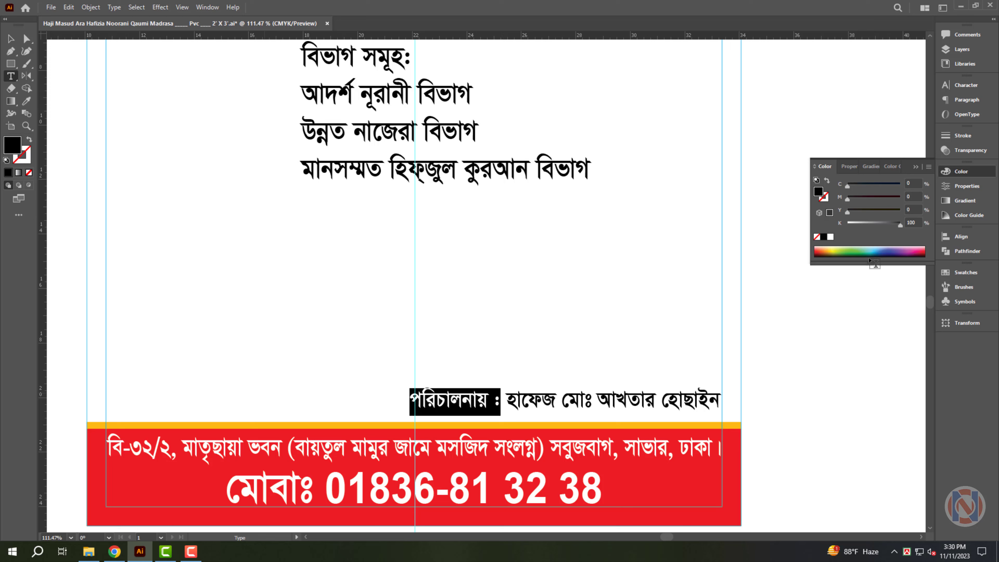
key(ctrl+t)
click(856, 126)
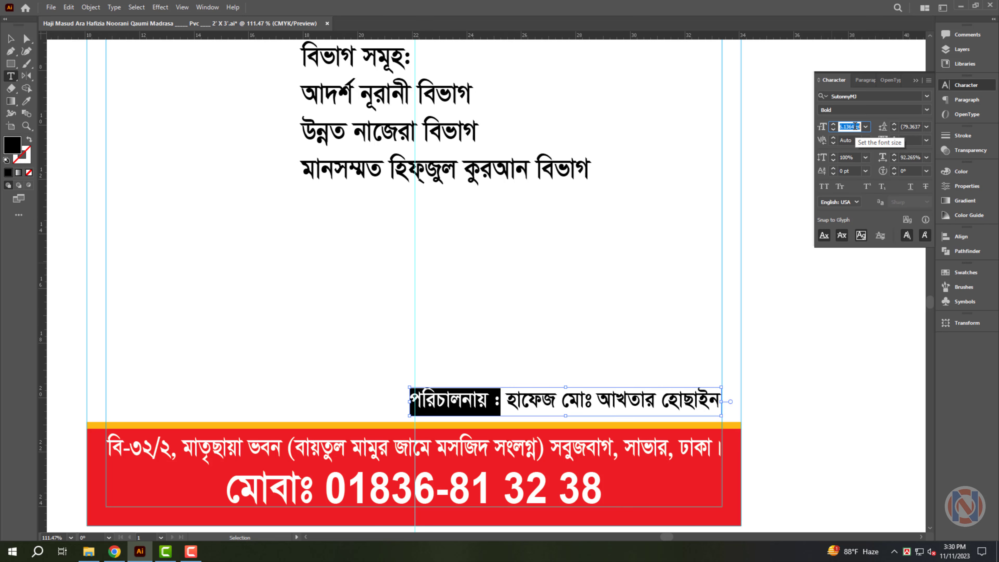
text(50)
key(Return)
click(913, 188)
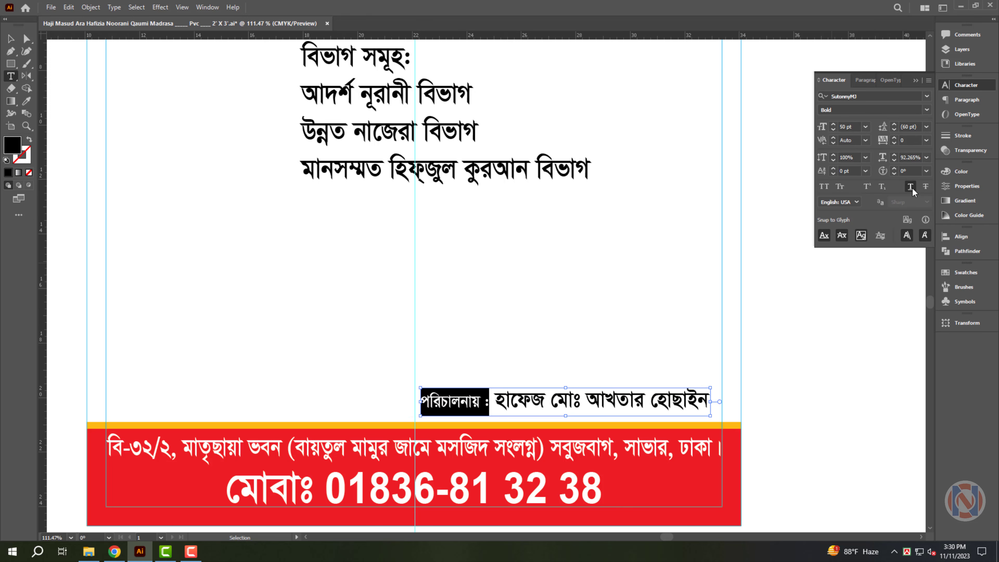
- Raise the baseline shift of the label "পরিচালনায় :" to 7 pt
key(Up)
key(Up)
key(Up)
key(Up)
key(Up)
key(Up)
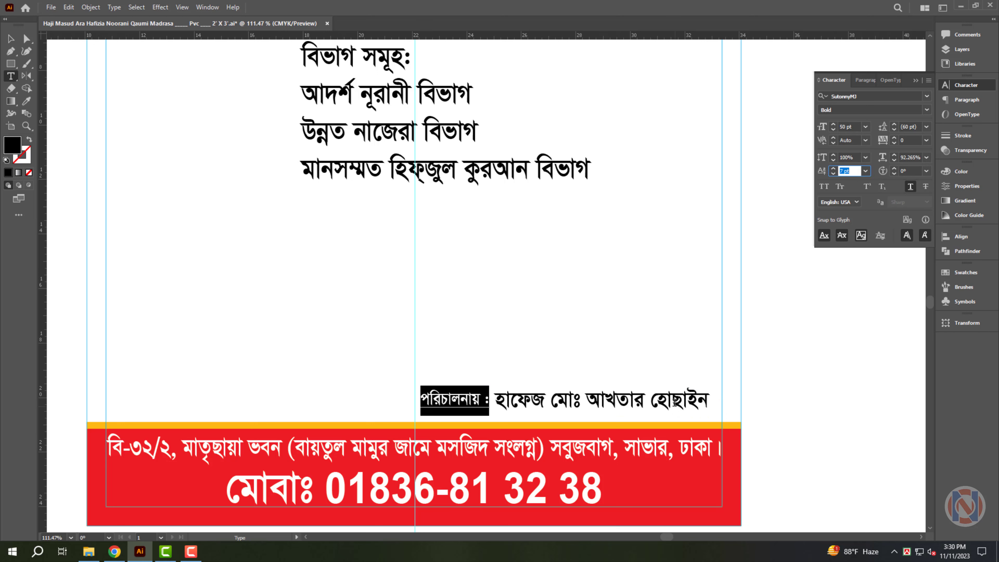
key(Escape)
- Enlarge the whole "পরিচালনায়" line above the footer, keeping its right end on the inner margin guide
drag(721, 402, 722, 401)
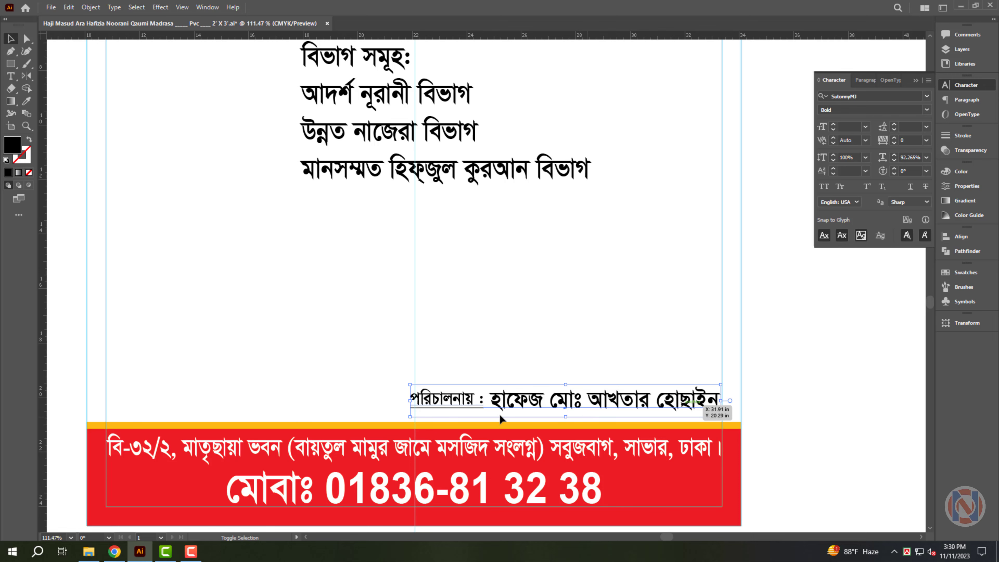
drag(409, 416, 363, 422)
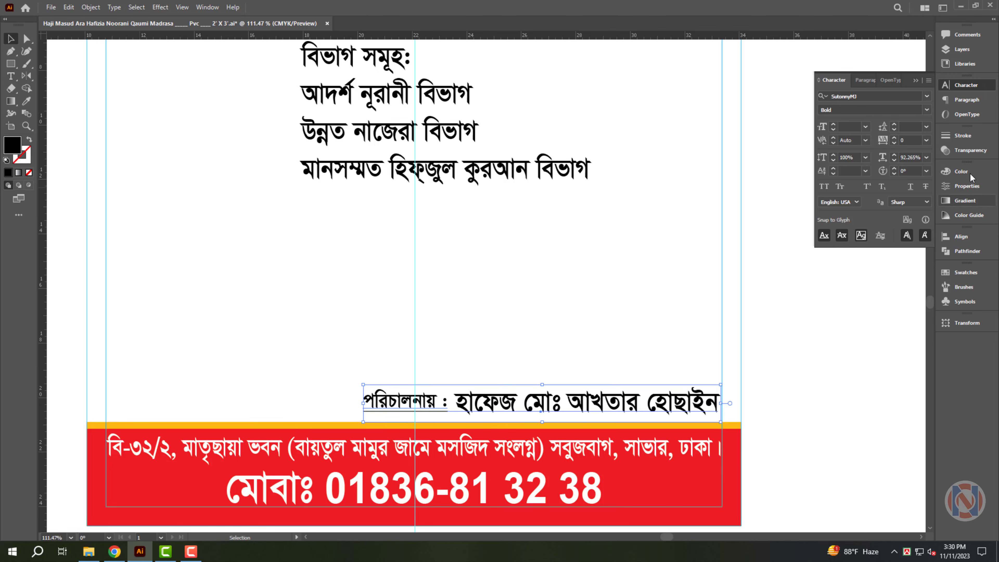
- Arrange "বালক/বালিকা শাখা", "ভর্তি চলছে" and the "আবাসিক", "অনাবাসিক", "ডে-কেয়ার" lines down the banner's left side beneath the green header
click(961, 171)
drag(353, 237, 397, 385)
drag(437, 315, 415, 315)
drag(512, 343, 484, 421)
click(473, 256)
drag(470, 270, 474, 301)
drag(477, 228, 394, 280)
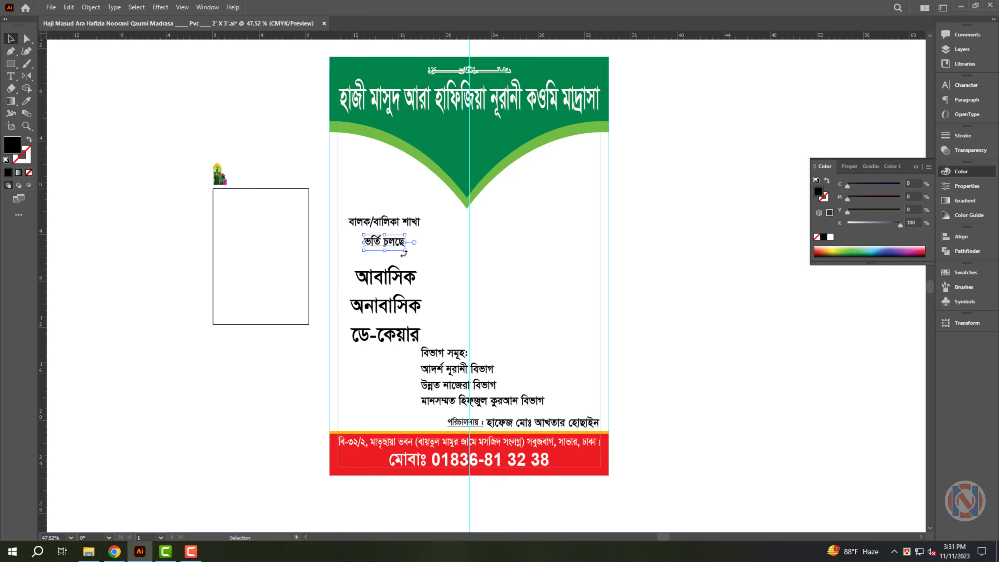
- Move the mosque illustration to the left inner margin on the yellow stripe, enlarge it and send it to the back
drag(413, 399, 246, 440)
scroll(394, 422, up, 4)
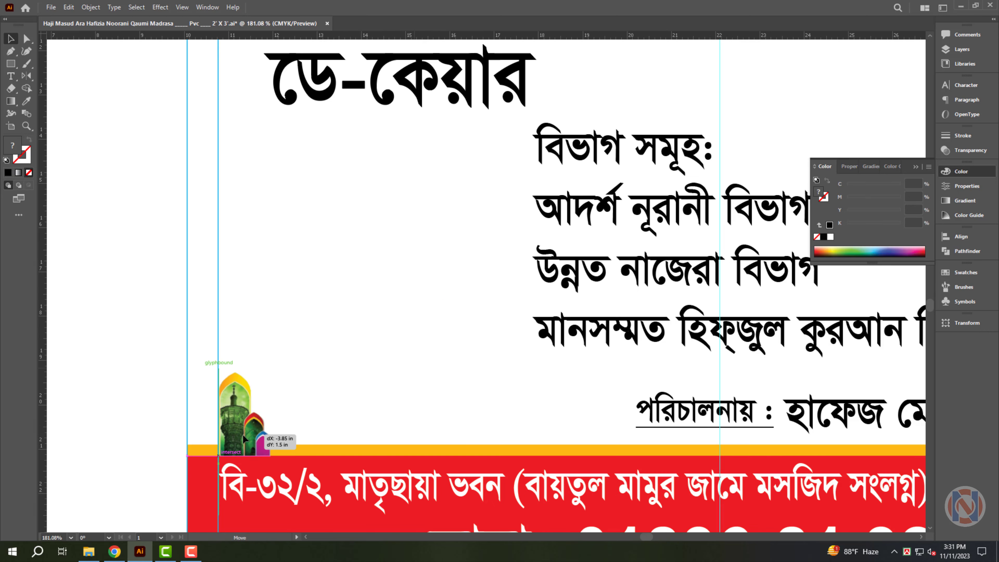
drag(271, 370, 565, 127)
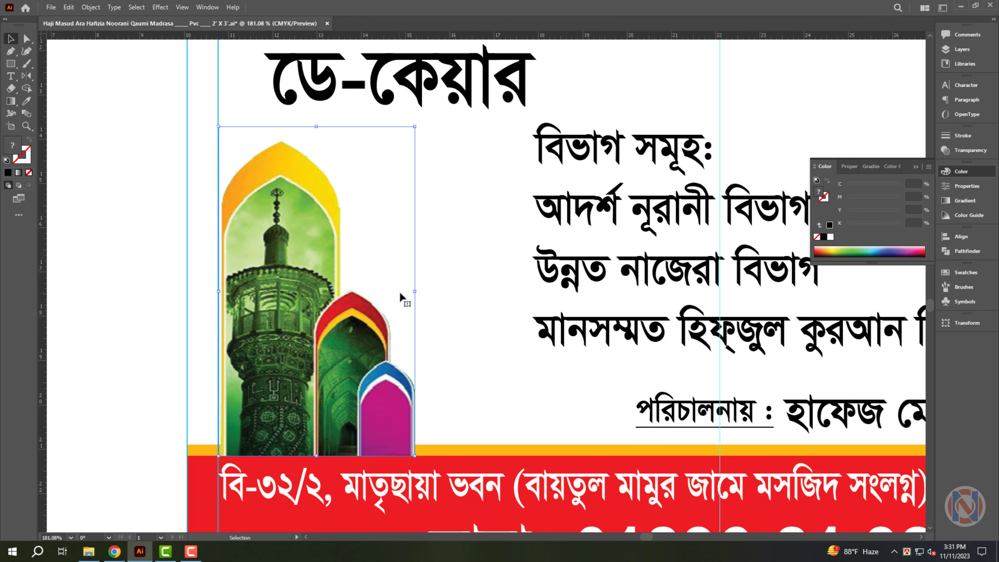
key(ctrl+shift+bracketleft)
scroll(484, 402, down, 3)
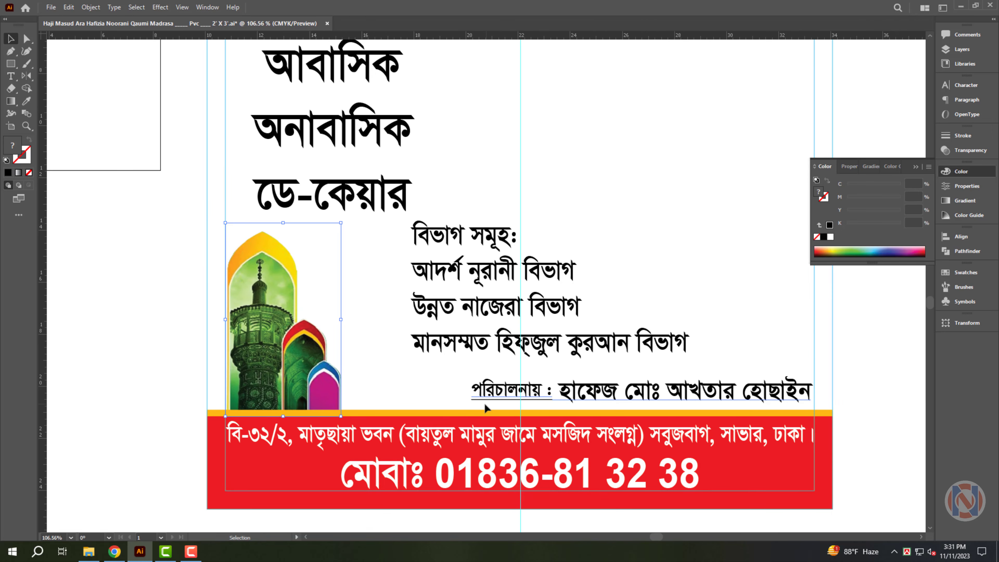
- Enlarge the "পরিচালনায়" line leftward until it nearly reaches the mosque illustration, keeping its right end on the inner margin
click(478, 398)
drag(456, 394, 318, 468)
key(shift+Up)
key(ctrl+z)
scroll(377, 374, down, 2)
click(275, 434)
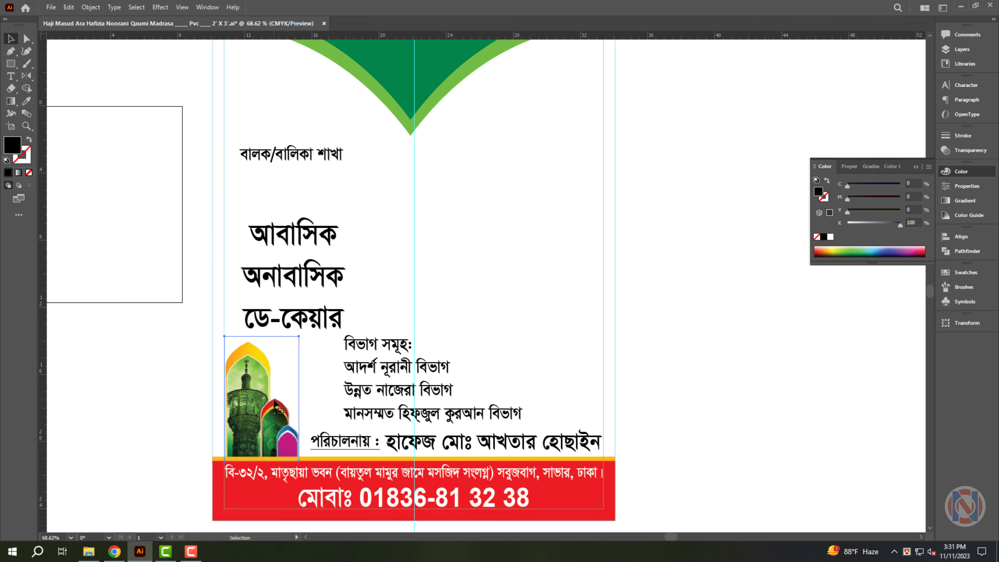
scroll(278, 434, down, 2)
scroll(384, 404, up, 1)
click(384, 333)
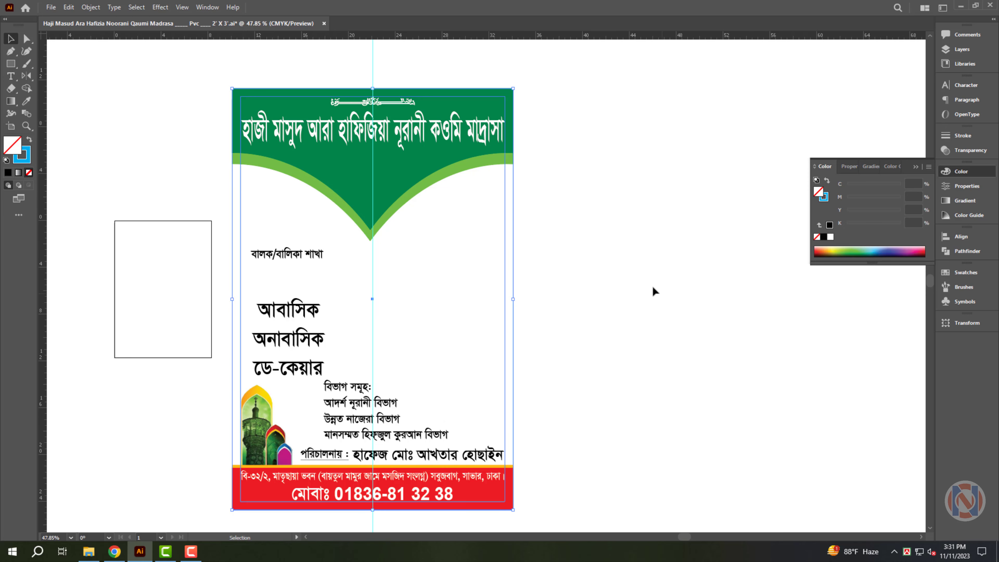
click(621, 287)
- Place a copy of the madrasa name in the blank area beside the banner and match it to the department list's text style
drag(594, 189, 635, 217)
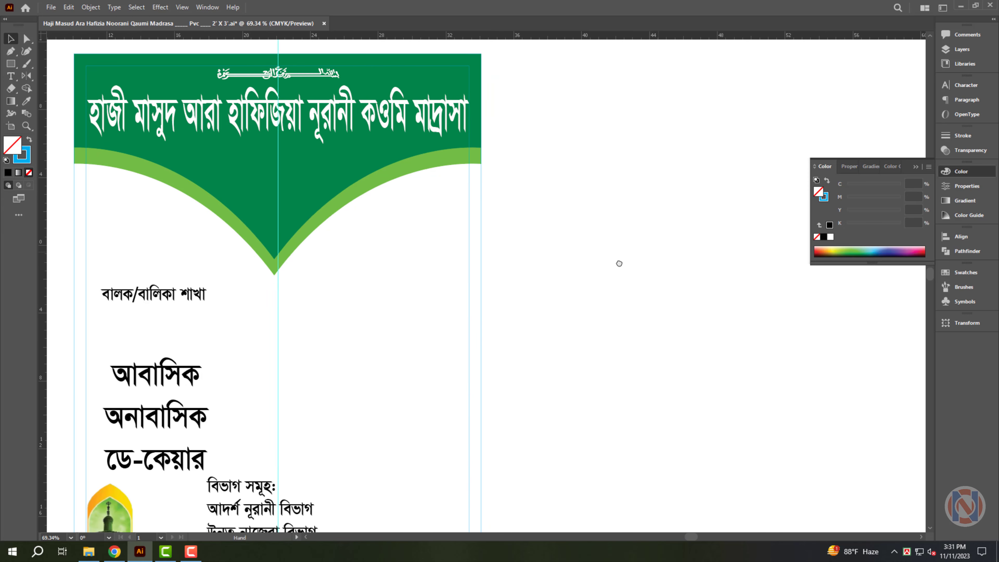
drag(659, 252, 585, 277)
drag(441, 269, 485, 236)
scroll(448, 226, down, 3)
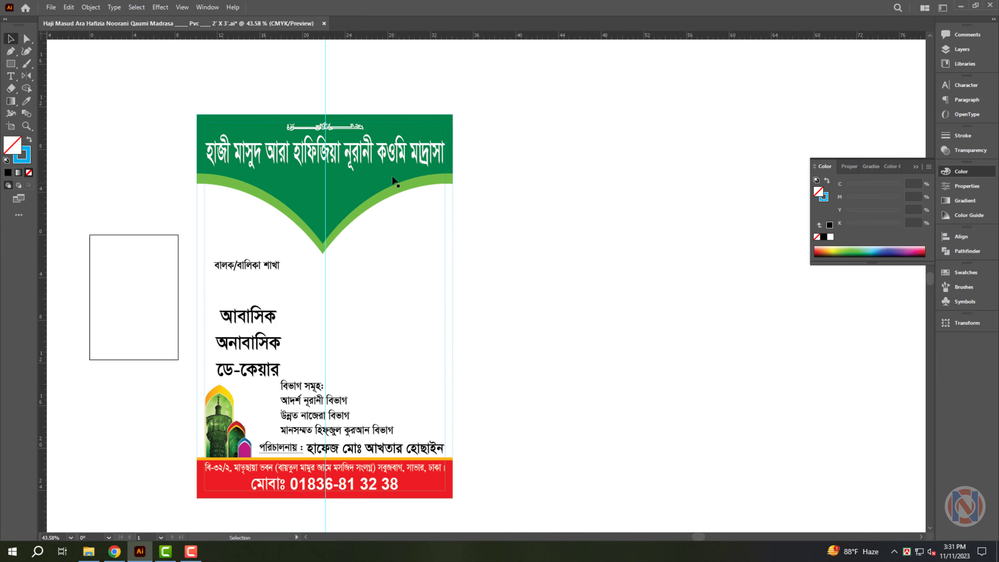
drag(624, 150, 640, 149)
key(i)
click(341, 402)
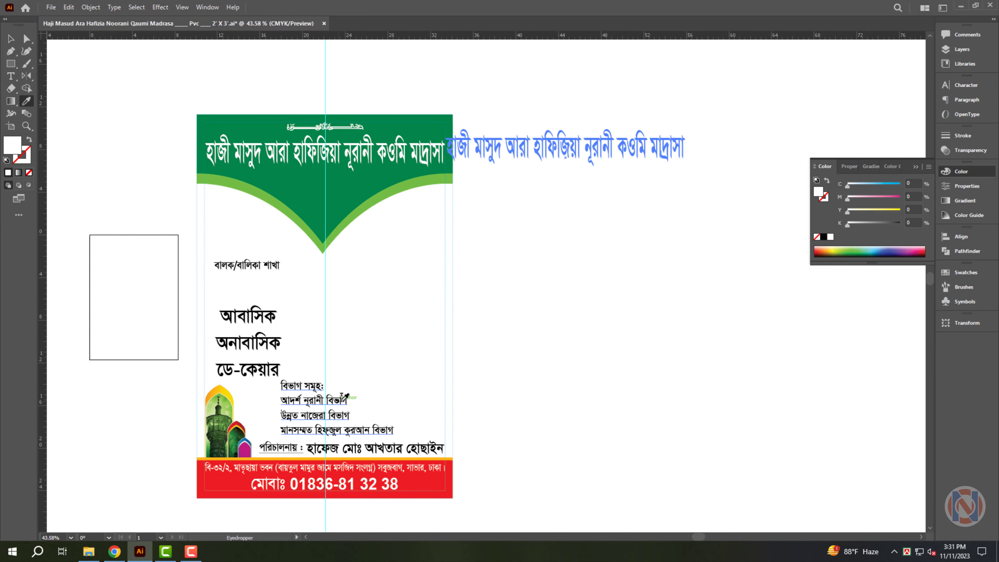
key(v)
drag(565, 154, 578, 154)
drag(677, 159, 599, 182)
- Copy the footer address line below the copied madrasa name, match its style to that name and centre-align the text
drag(357, 471, 613, 220)
drag(620, 172, 767, 277)
key(i)
click(489, 188)
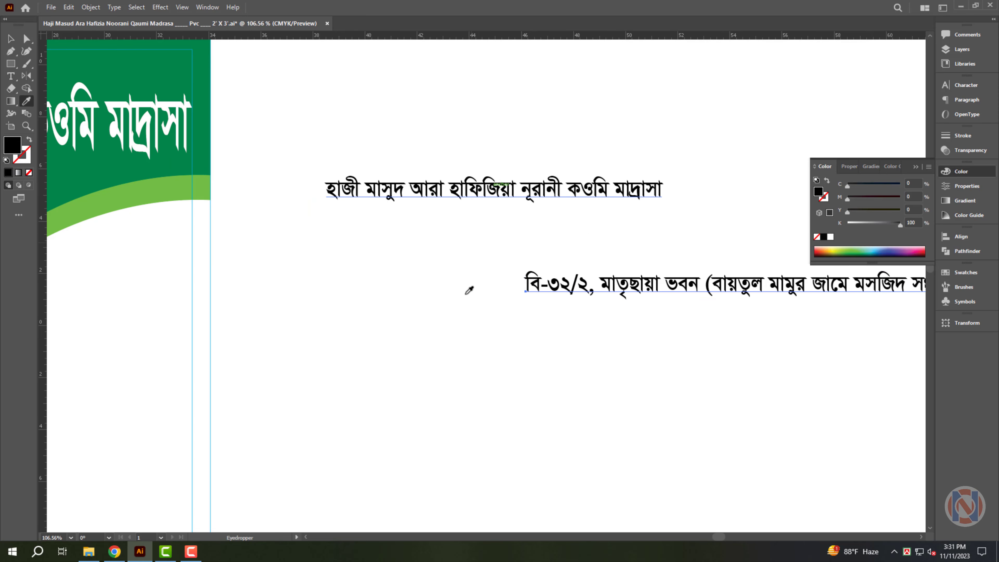
key(v)
key(ctrl+shift+c)
- Replace the bracketed mosque note in the copied address line with a comma and place the line directly under the madrasa name
key(t)
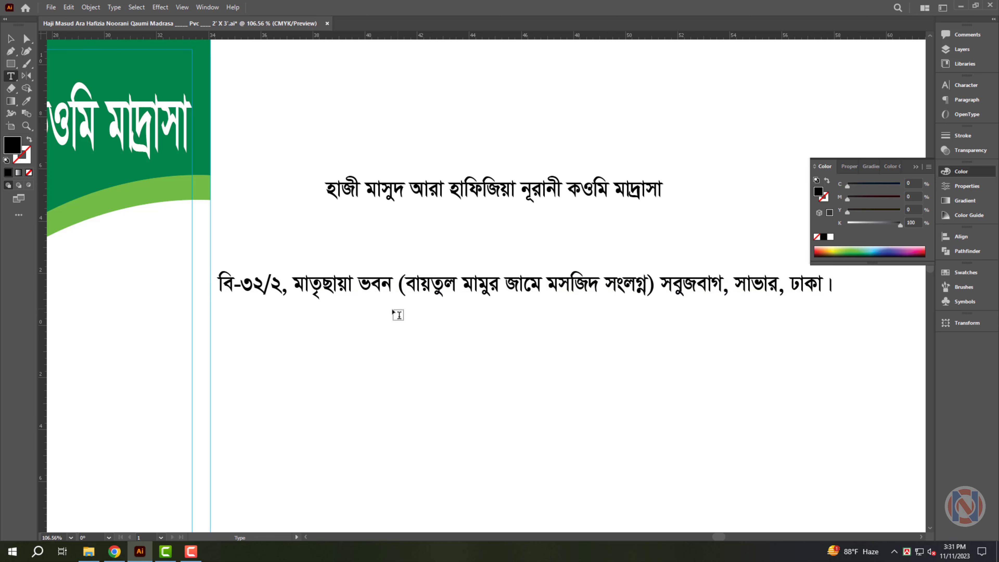
mouse_move(390, 284)
mouse_down()
mouse_move(661, 292)
mouse_move(637, 230)
mouse_up()
text(,)
key(Escape)
click(591, 284)
- Draw a circle about 9 in across beside the copied text and fill it with C=100, M=80 blue
scroll(591, 284, down, 2)
drag(11, 64, 51, 84)
drag(464, 156, 647, 295)
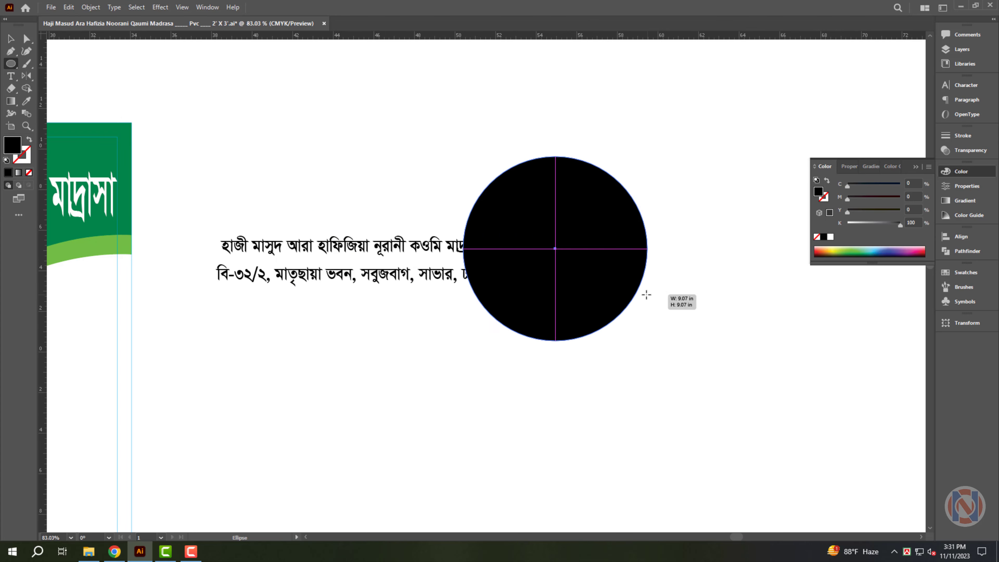
key(v)
scroll(763, 252, up, 1)
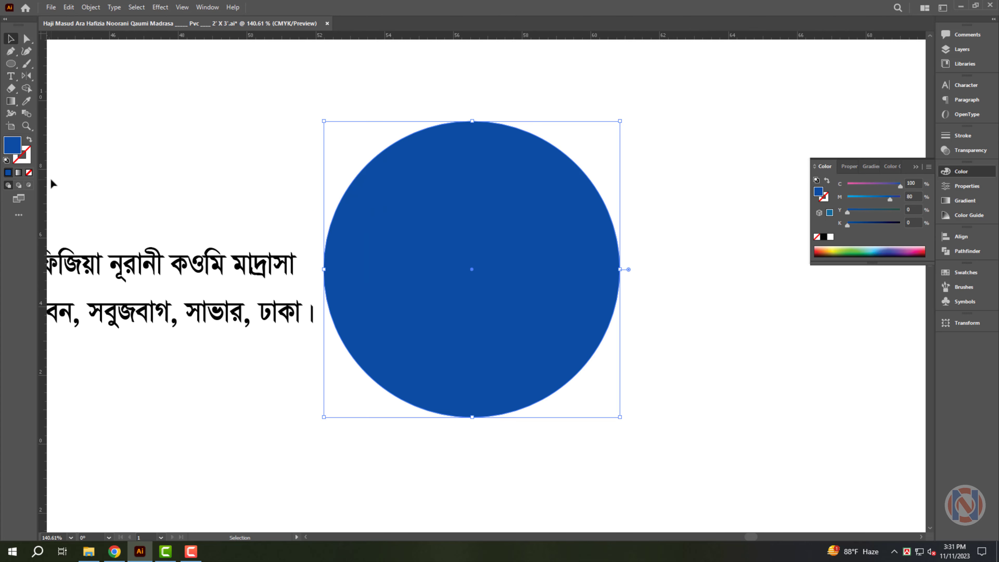
- Place a vertical and a horizontal guide through the centre of the blue circle
drag(41, 183, 472, 185)
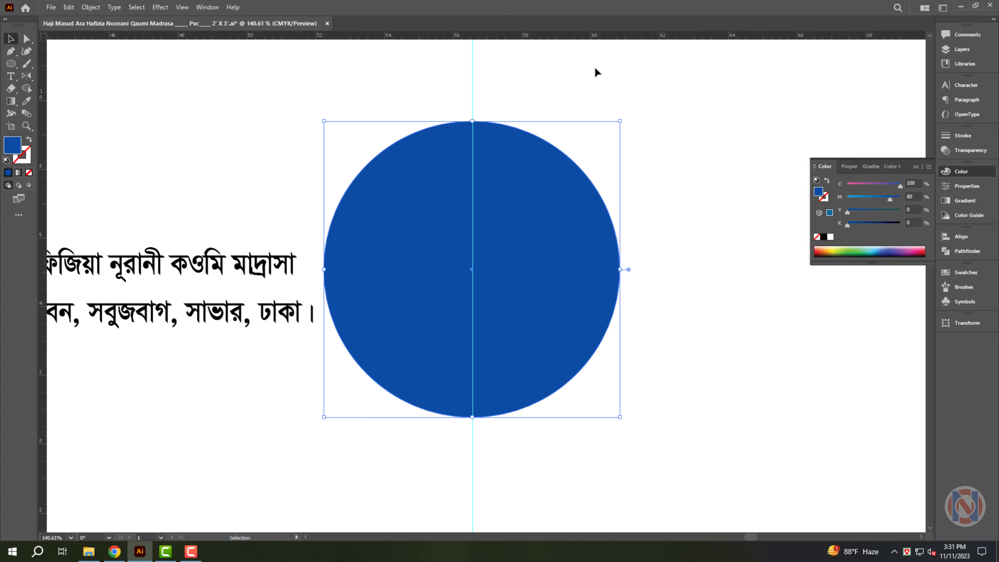
drag(596, 37, 596, 270)
drag(418, 228, 424, 228)
drag(423, 226, 438, 226)
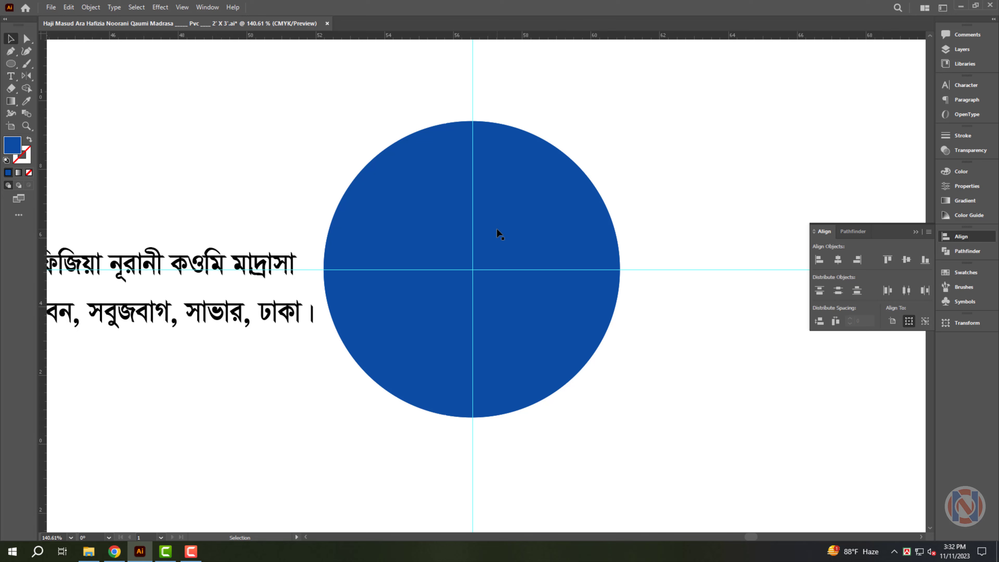
- Make a smaller concentric copy of the blue circle with no fill and a white stroke
click(496, 228)
drag(620, 122, 595, 144)
click(961, 171)
click(827, 181)
click(831, 236)
click(669, 201)
- Cut the white inner circle with Scissors at horizontal guides above and below its middle, and delete the two side segments
scroll(605, 274, up, 2)
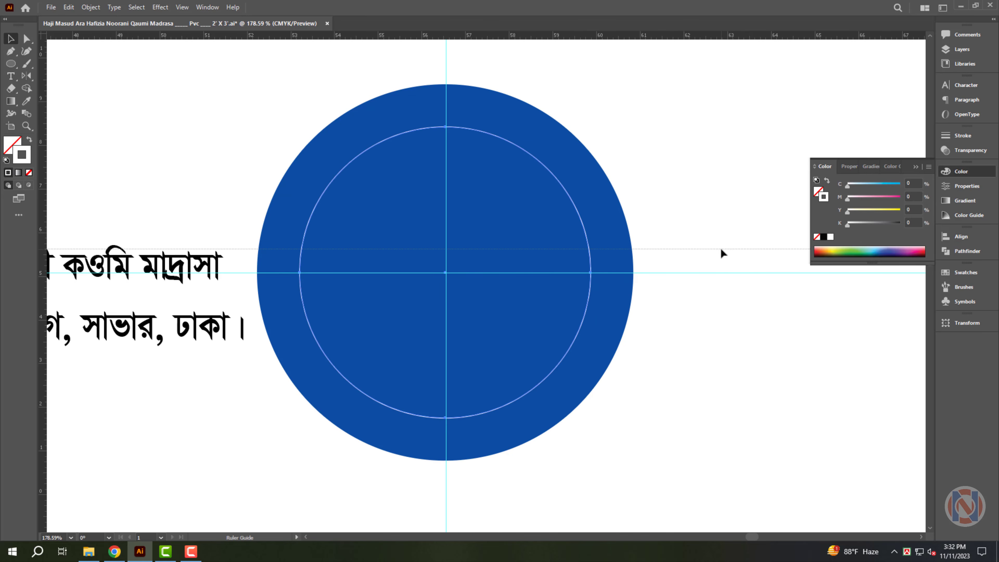
click(590, 308)
drag(11, 89, 51, 101)
click(318, 327)
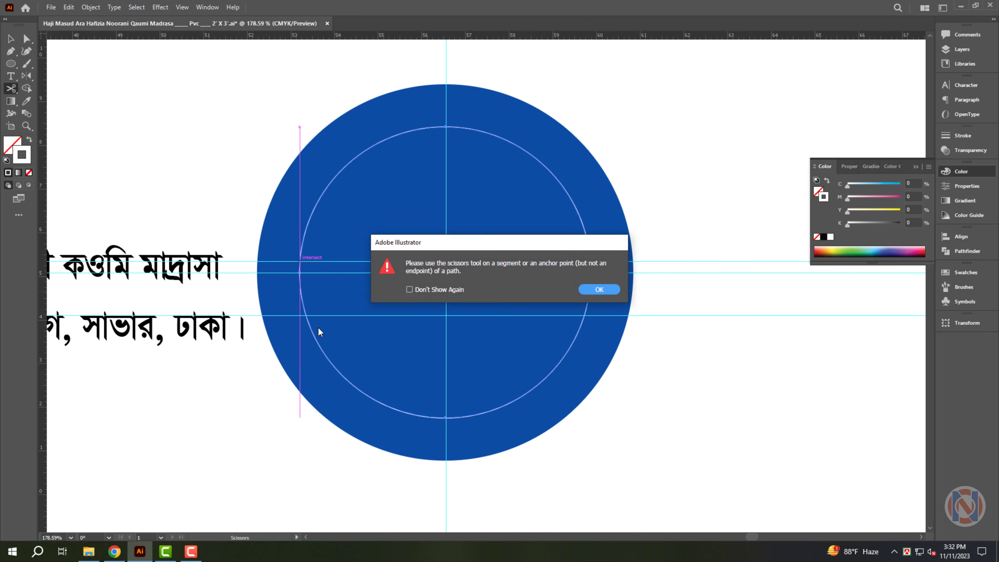
click(600, 290)
scroll(491, 322, up, 3)
click(232, 240)
click(240, 314)
click(626, 240)
click(618, 314)
key(v)
key(Delete)
key(Delete)
- Add a smaller concentric copy of the blue circle inside the two arcs and fill it white
scroll(415, 298, down, 1)
click(323, 273)
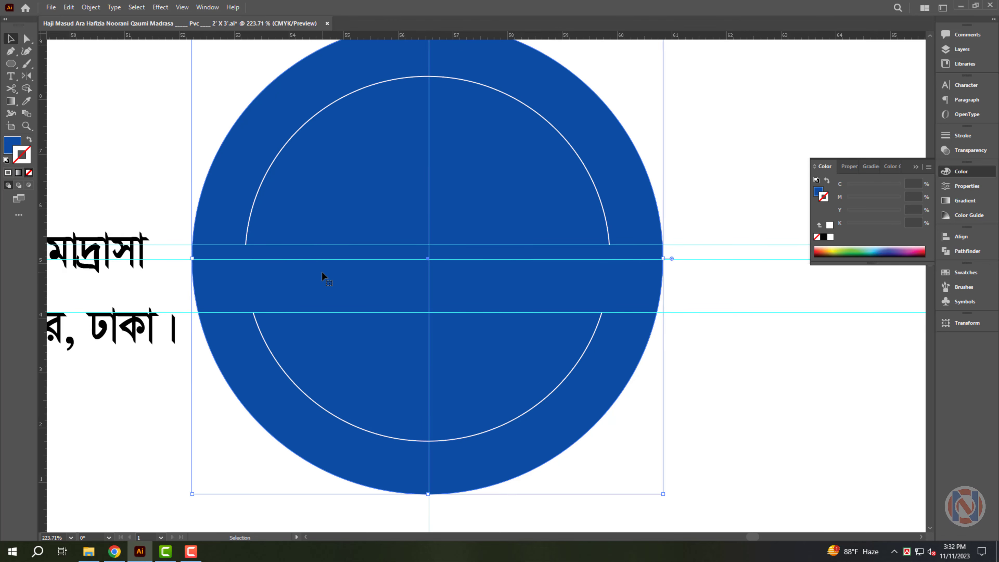
click(959, 237)
drag(663, 259, 562, 255)
click(961, 172)
click(835, 237)
scroll(393, 258, down, 4)
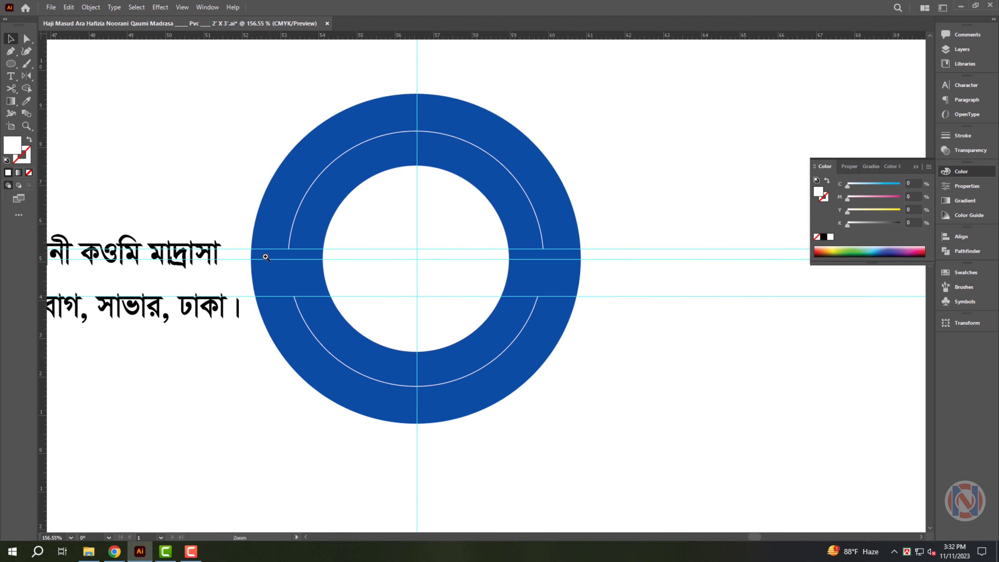
- Give the outer blue circle a 12 pt green stroke with its cyan value at 60%
scroll(267, 257, up, 3)
click(267, 256)
click(900, 183)
click(962, 136)
click(871, 147)
text(12)
key(Return)
click(967, 177)
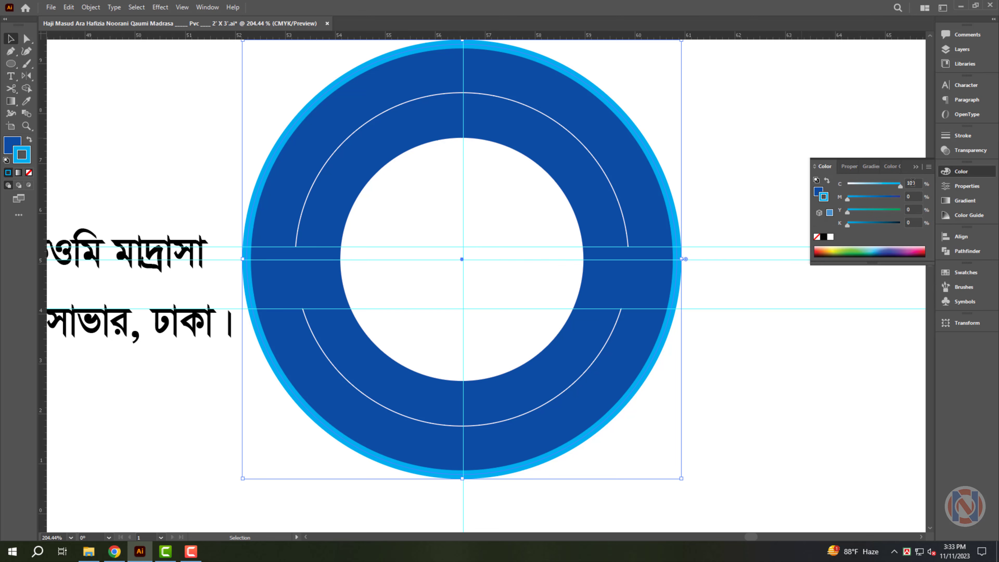
click(913, 184)
text(60)
click(765, 107)
- Copy the outer circle's appearance to the inner circle, changing its stroke to light blue and its fill to white
click(500, 214)
key(i)
click(676, 275)
drag(900, 209, 789, 245)
key(x)
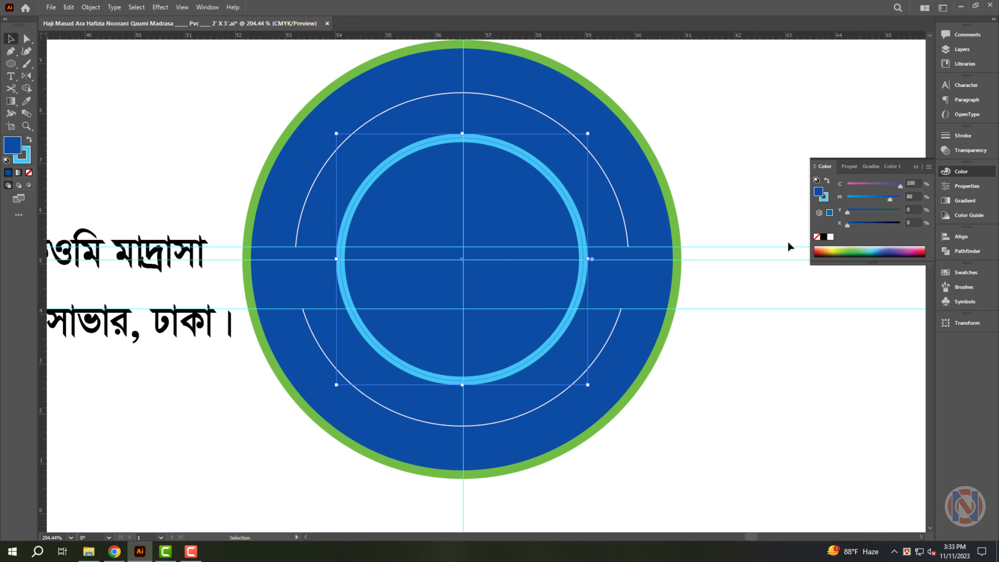
click(831, 237)
- Set the stroke weight of both the inner and outer circles to 5 pt
shift+click(676, 252)
click(962, 135)
text(5)
drag(371, 361, 395, 362)
- Draw a white star without stroke in the left gap between the arcs and place a copy in the right gap
drag(10, 64, 42, 102)
key(v)
mouse_move(314, 310)
mouse_down()
mouse_move(327, 326)
mouse_move(321, 303)
mouse_move(716, 307)
mouse_move(318, 305)
mouse_up()
key(shift+x)
key(x)
key(slash)
click(830, 236)
shift+click(315, 308)
scroll(410, 300, down, 3)
- Move the madrasa name and address lines to the right of the round emblem and narrow them horizontally
drag(181, 304, 688, 271)
drag(826, 281, 720, 281)
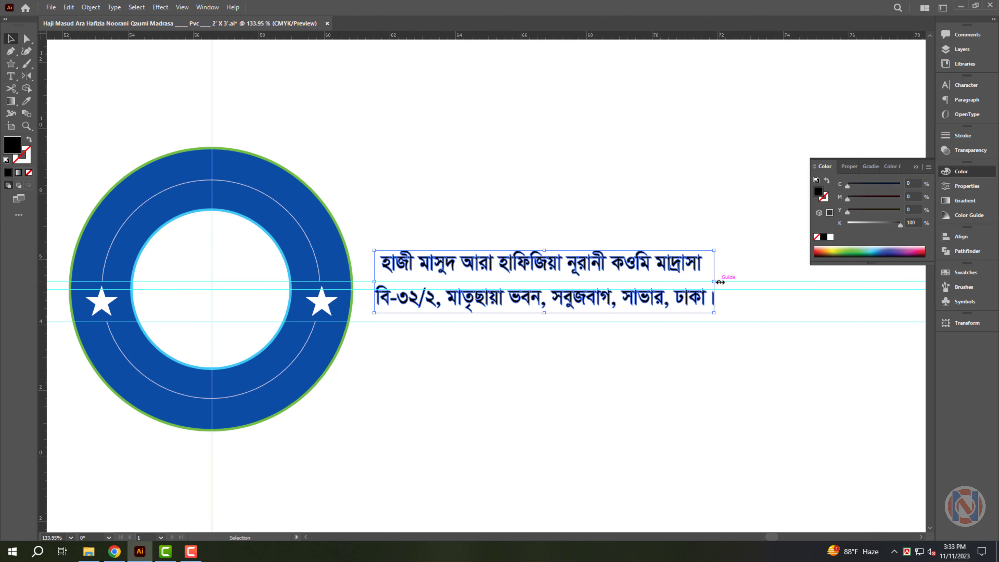
click(747, 278)
- Create two Art Brushes with default options, one from the madrasa name line and one from the address line
click(959, 288)
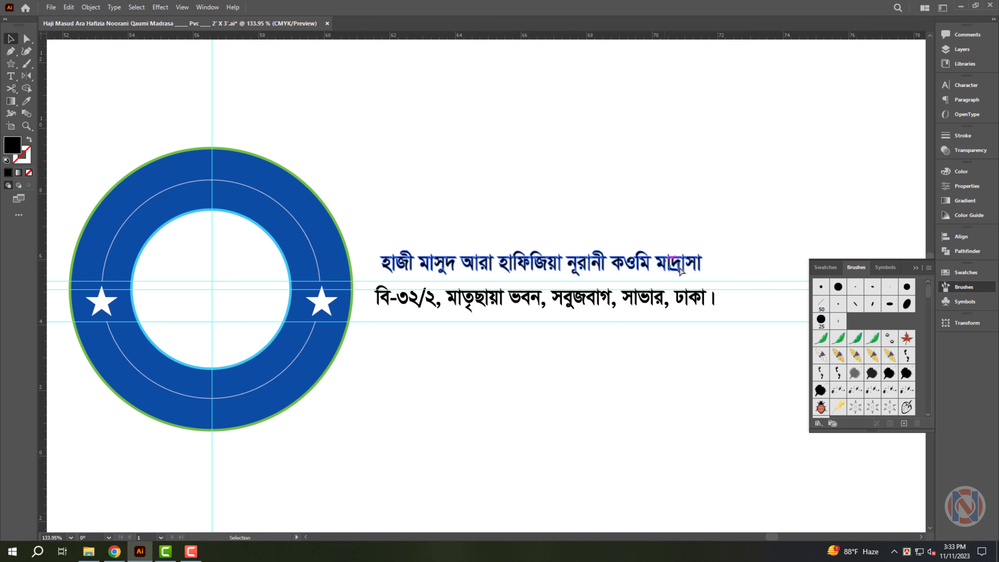
drag(669, 263, 858, 303)
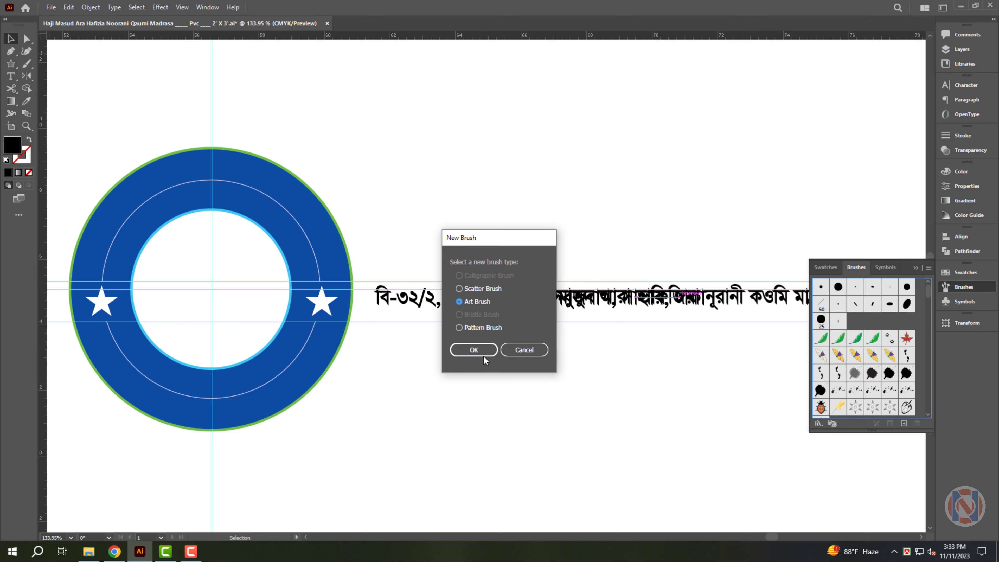
click(483, 355)
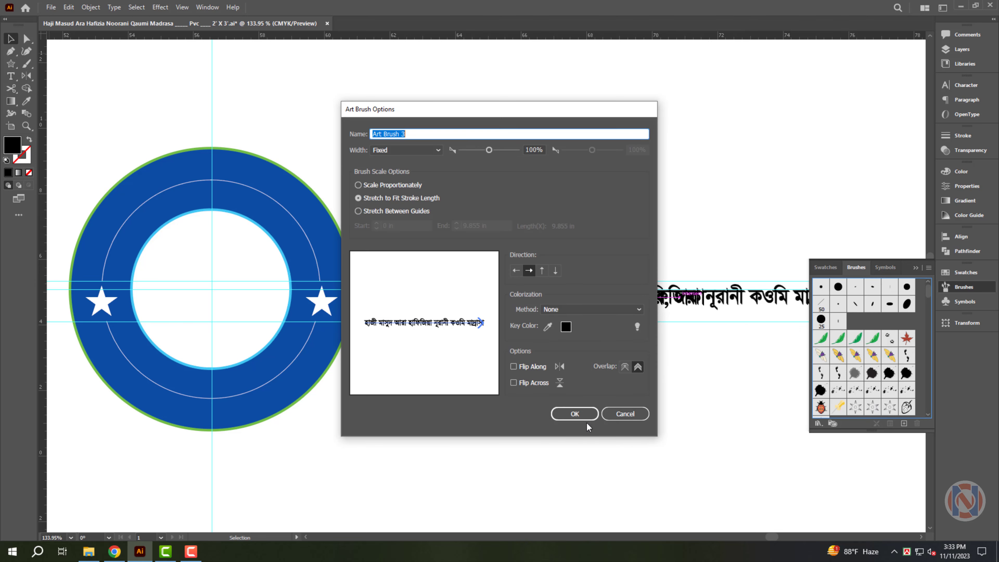
click(581, 416)
drag(688, 300, 912, 338)
click(474, 350)
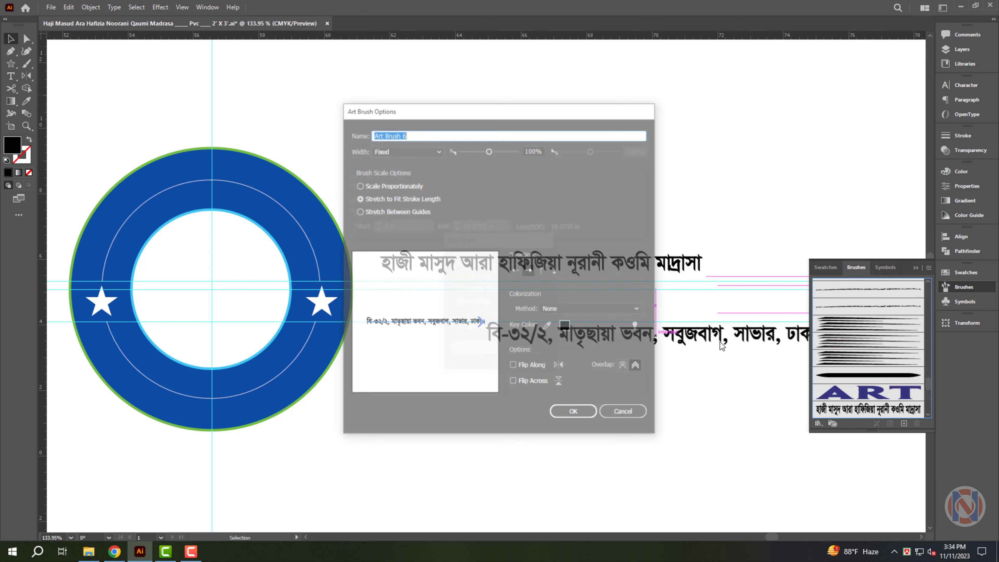
click(574, 416)
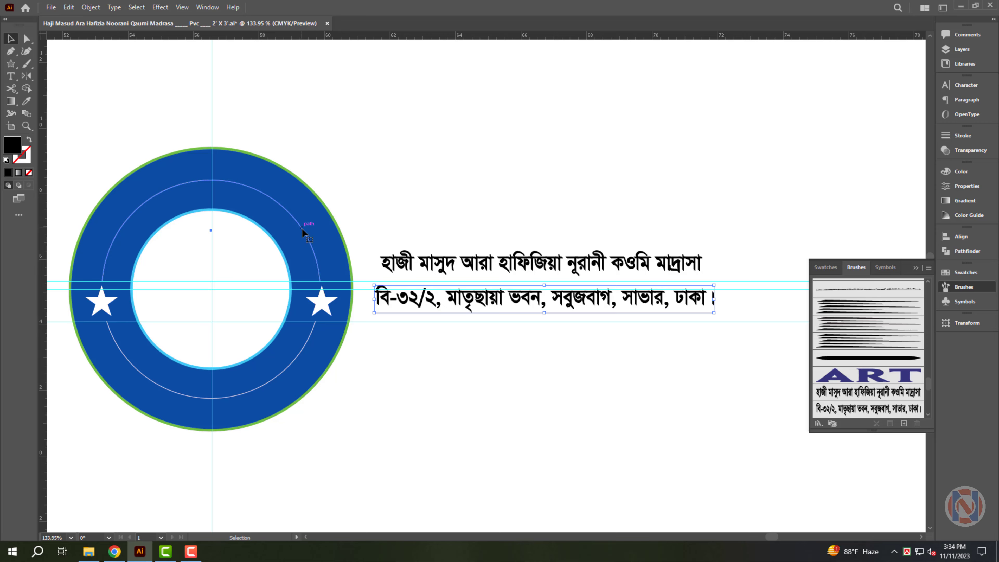
- Apply the madrasa name art brush to the emblem's upper arc
click(302, 228)
drag(485, 181, 564, 170)
click(856, 393)
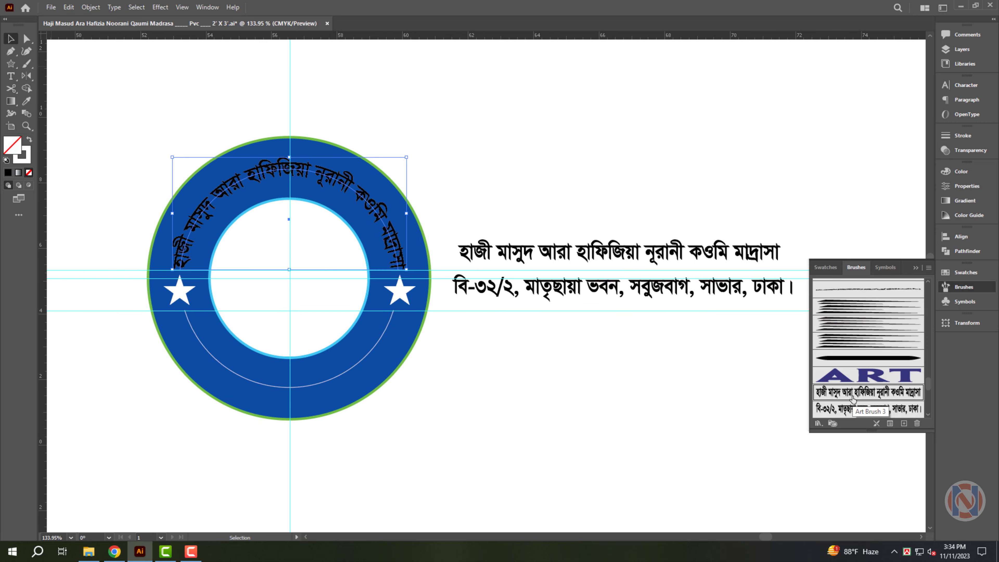
- Set the stroke weight of the brushed upper arc to 1.7 pt after trying 1.5 pt
click(964, 136)
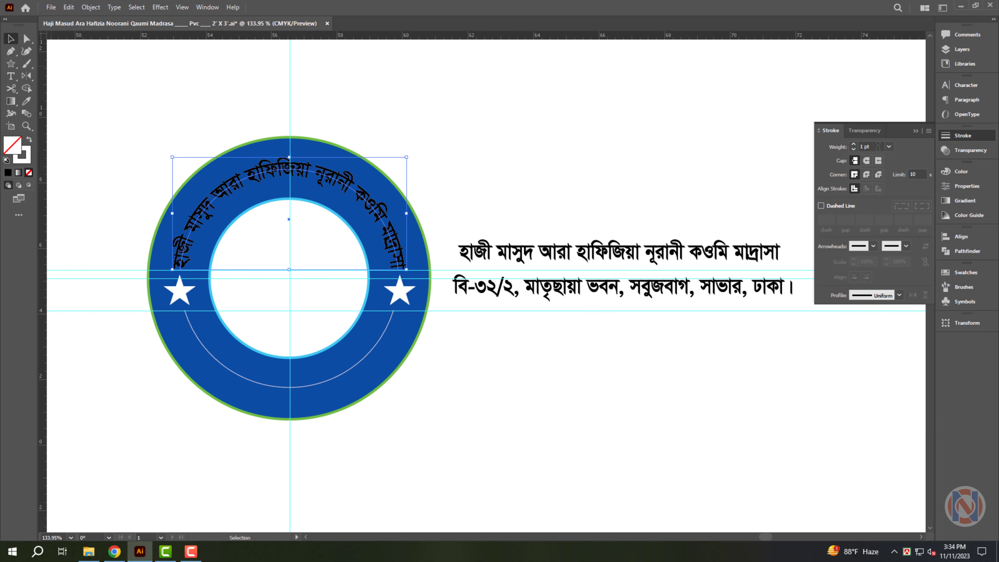
text(1.5)
key(Return)
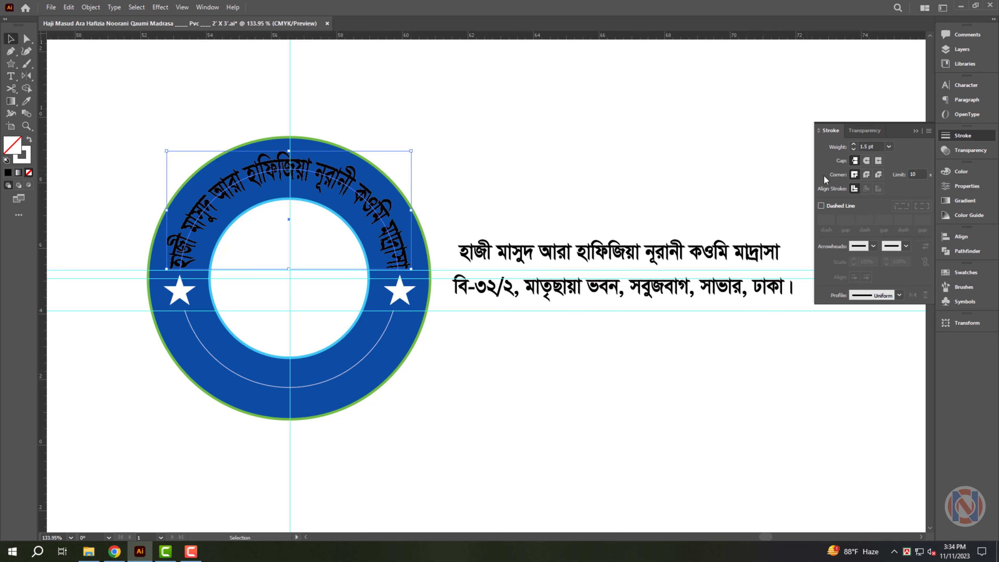
text(1.7)
key(Return)
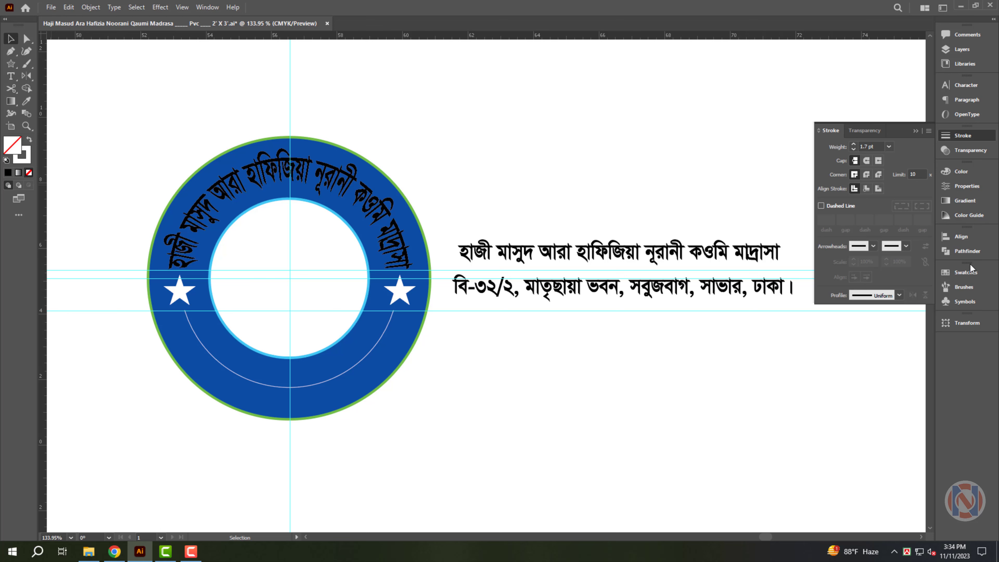
- Apply the address art brush to the emblem's lower arc and flip it so the text reads upright from left to right
click(964, 286)
mouse_move(769, 294)
mouse_down()
mouse_move(714, 291)
mouse_move(678, 263)
mouse_up()
key(ctrl+z)
click(389, 334)
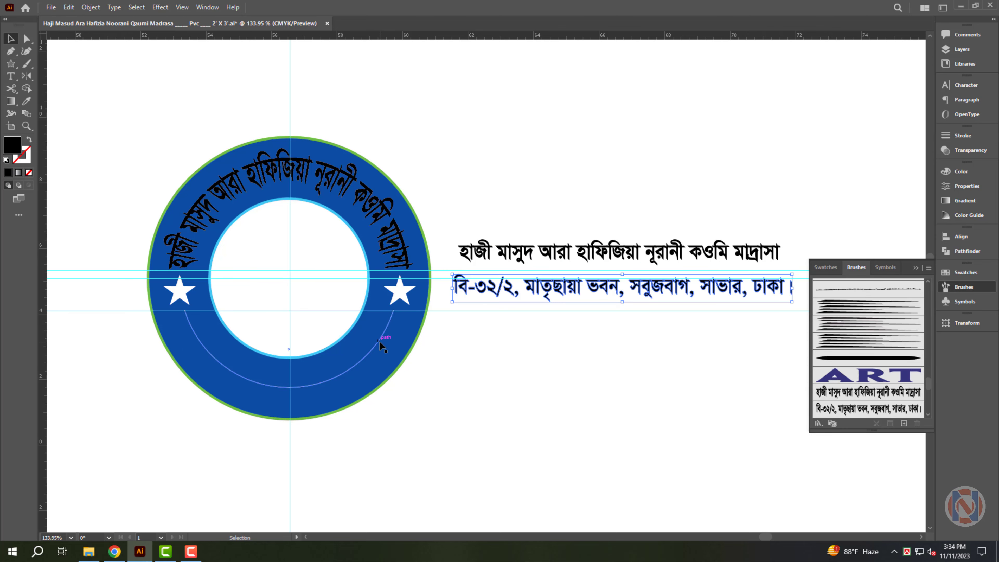
click(841, 410)
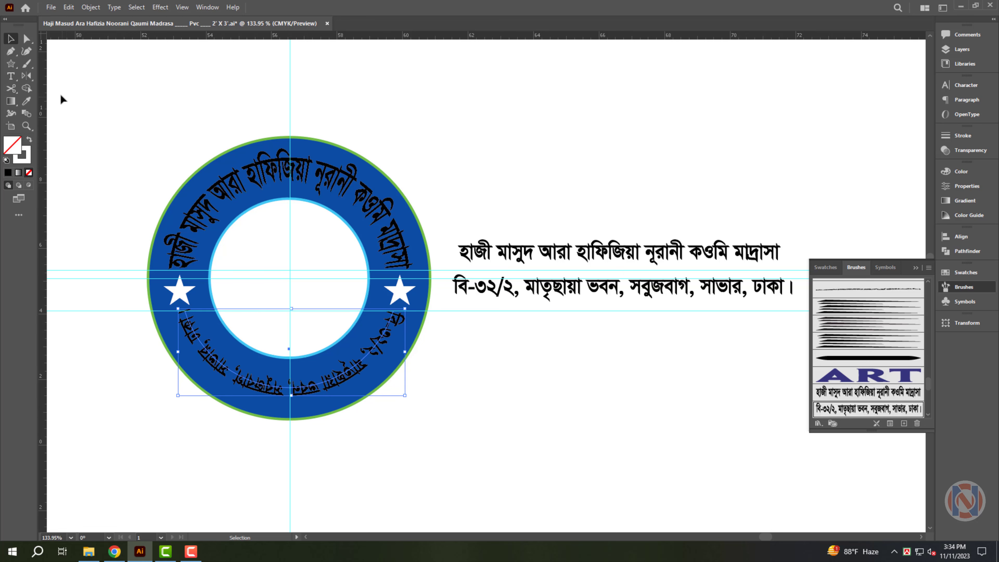
drag(336, 271, 323, 271)
key(v)
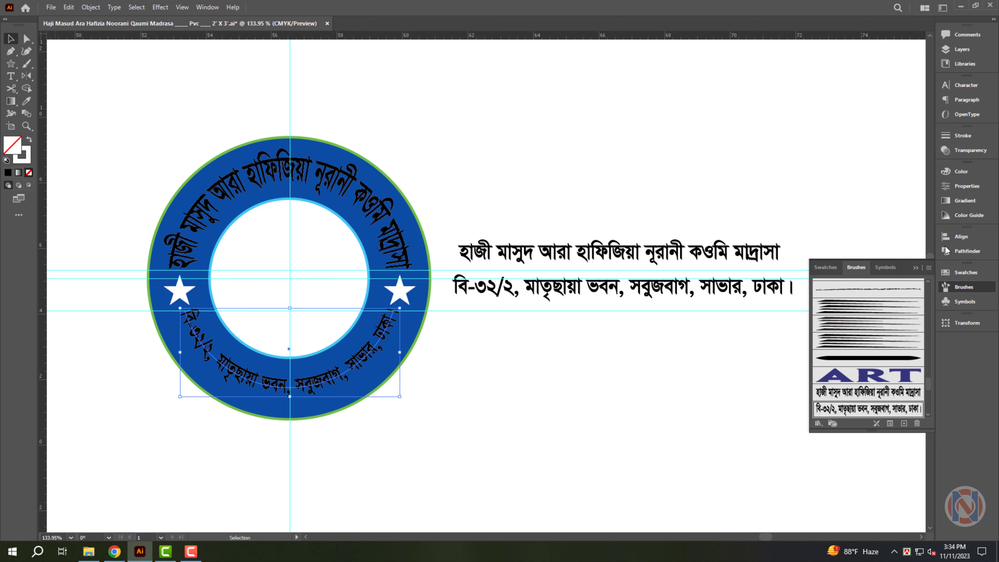
- Set the stroke weight of the brushed lower arc with the address to 1.5 pt
click(964, 135)
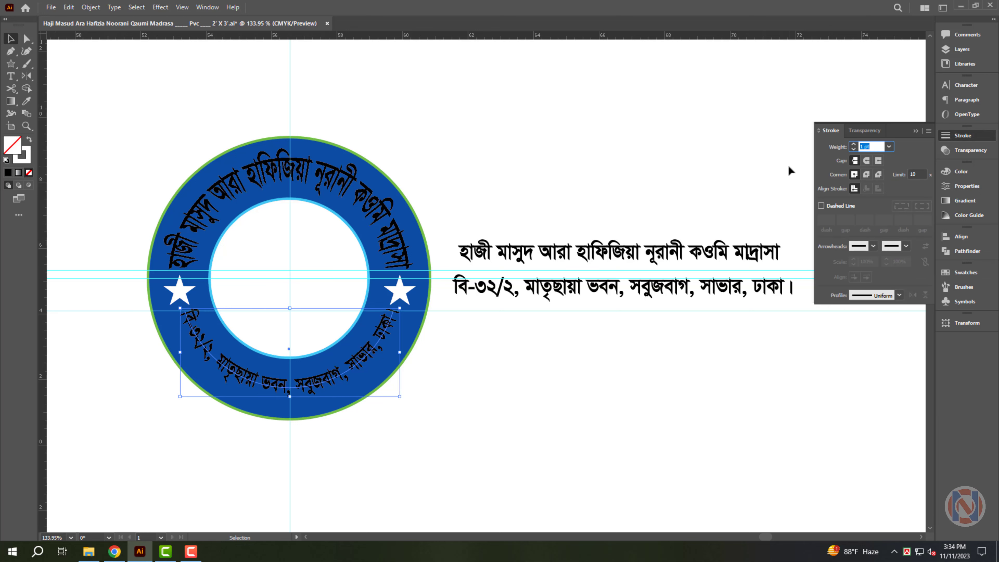
text(1.5)
key(Return)
- Expand the appearance of both brushed arcs and fill the resulting curved lettering with white
shift+click(368, 219)
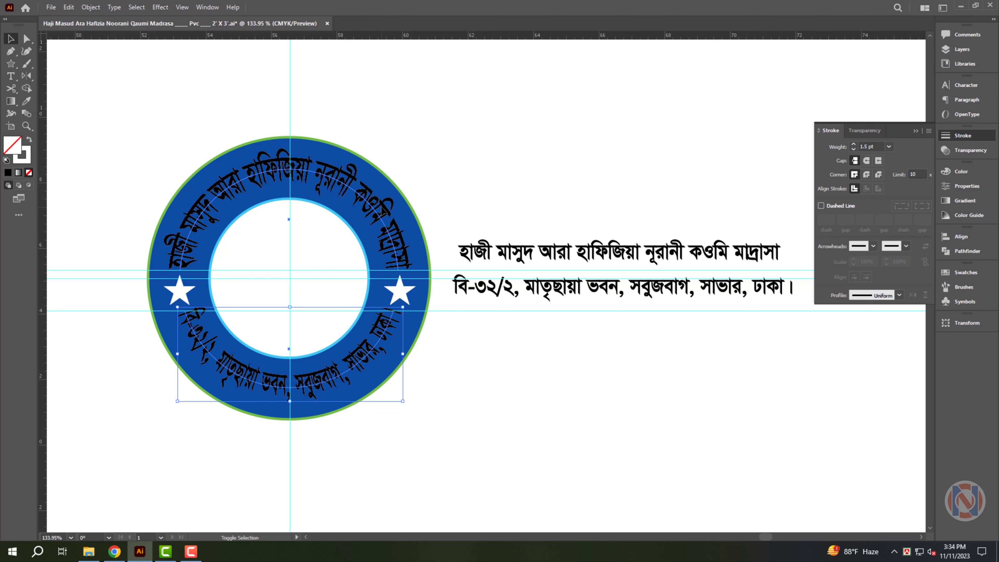
click(90, 7)
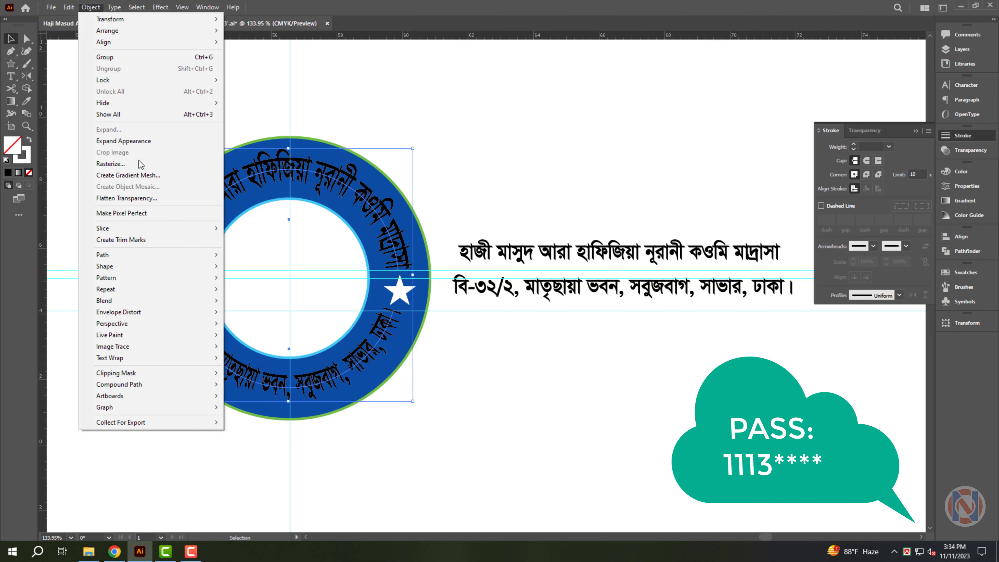
click(146, 141)
click(961, 171)
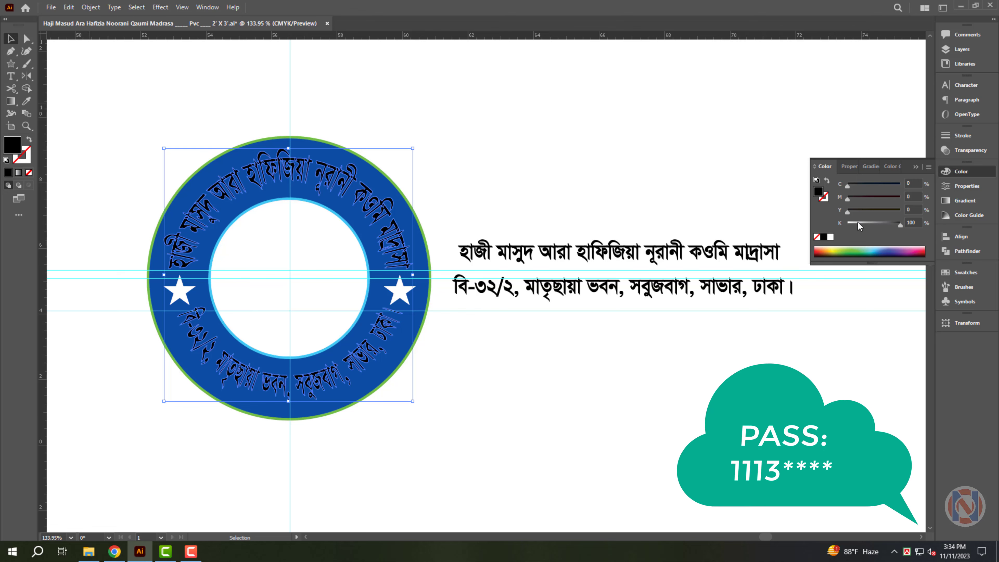
click(830, 236)
- Delete the two flat source text lines beside the emblem and the horizontal guides across it, keeping the vertical guide
drag(500, 191, 673, 375)
key(Delete)
right_click(541, 195)
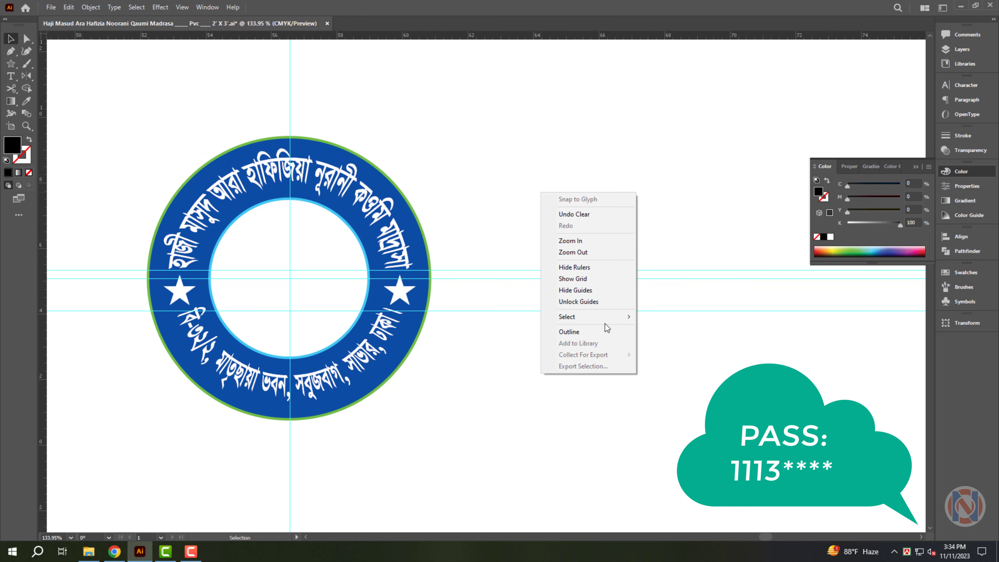
click(598, 315)
key(Delete)
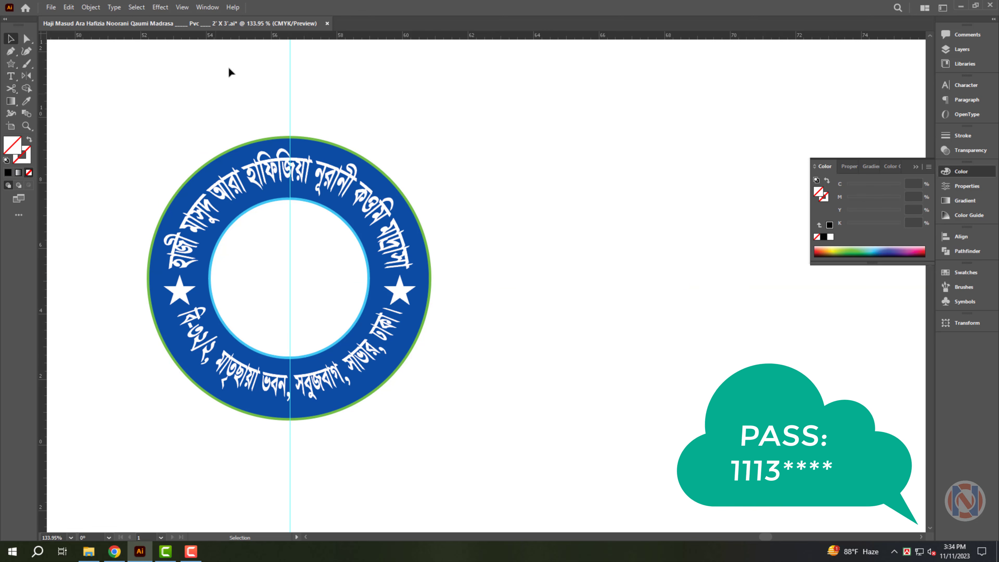
right_click(468, 111)
click(508, 226)
key(ctrl+0)
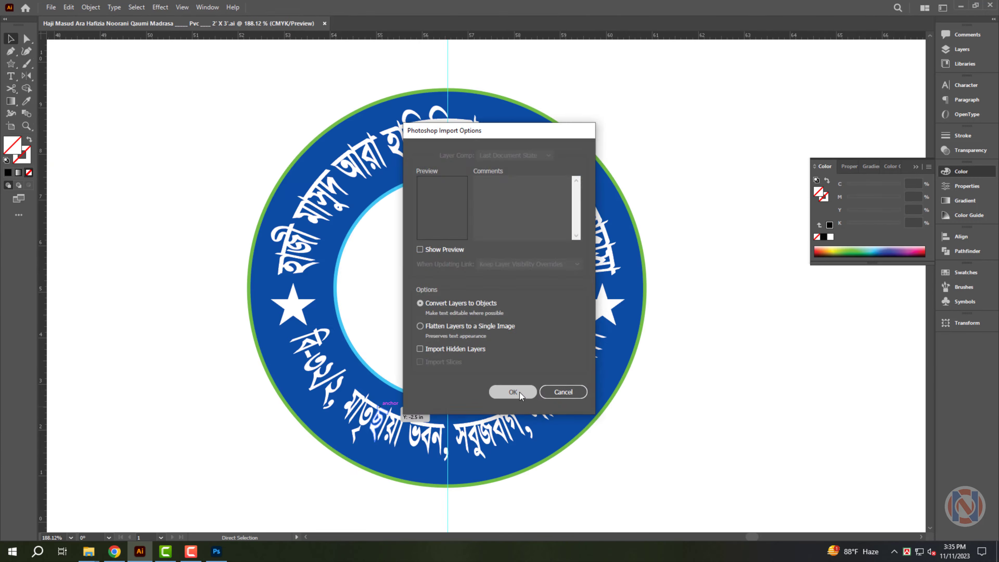
- Import the mosque-and-Quran PSD with layers converted to objects, and place the artwork centred in the upper part of the emblem's white inner circle
click(509, 391)
key(ctrl+w)
key(n)
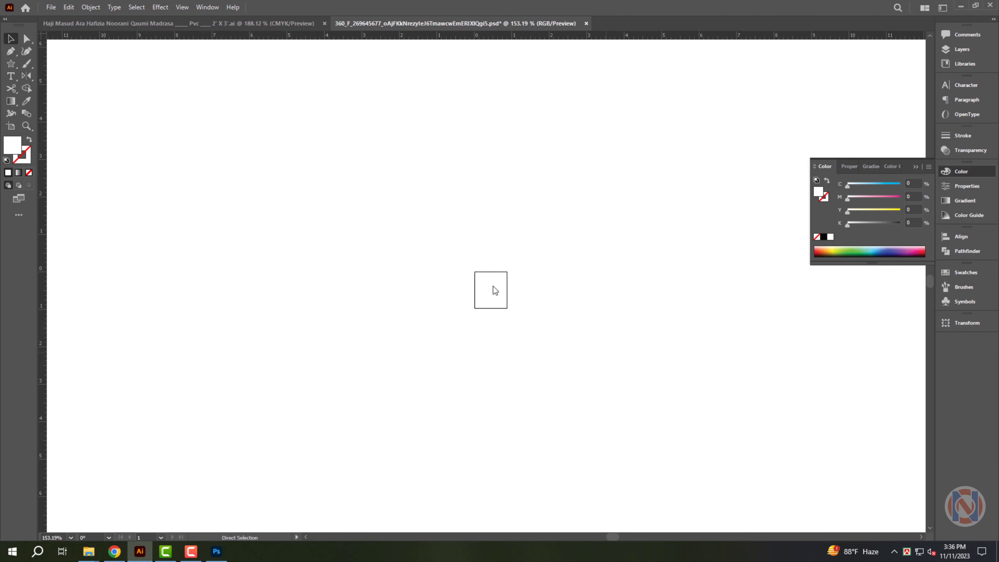
key(ctrl+v)
drag(488, 268, 511, 207)
drag(490, 338, 454, 323)
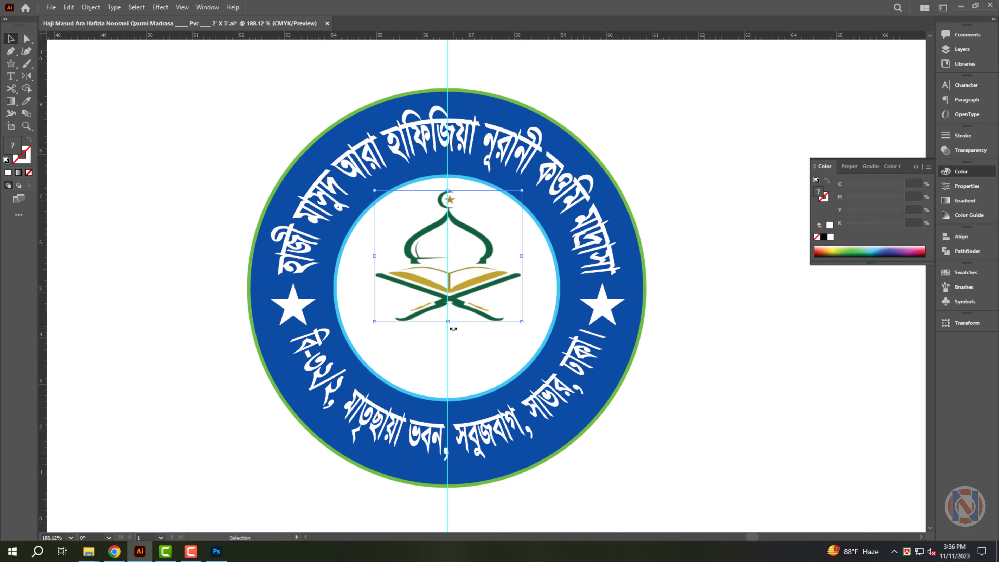
scroll(482, 285, down, 4)
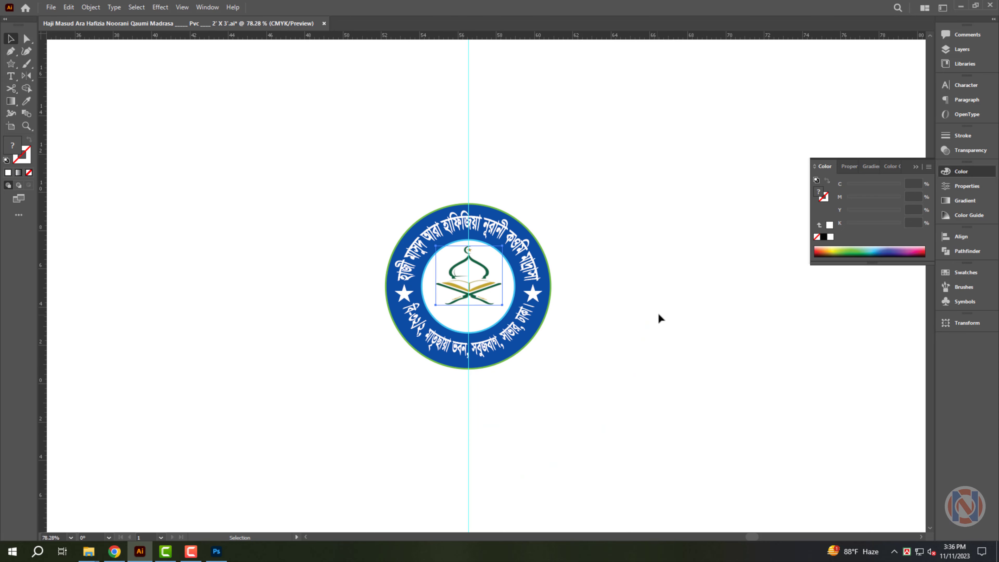
scroll(642, 288, up, 2)
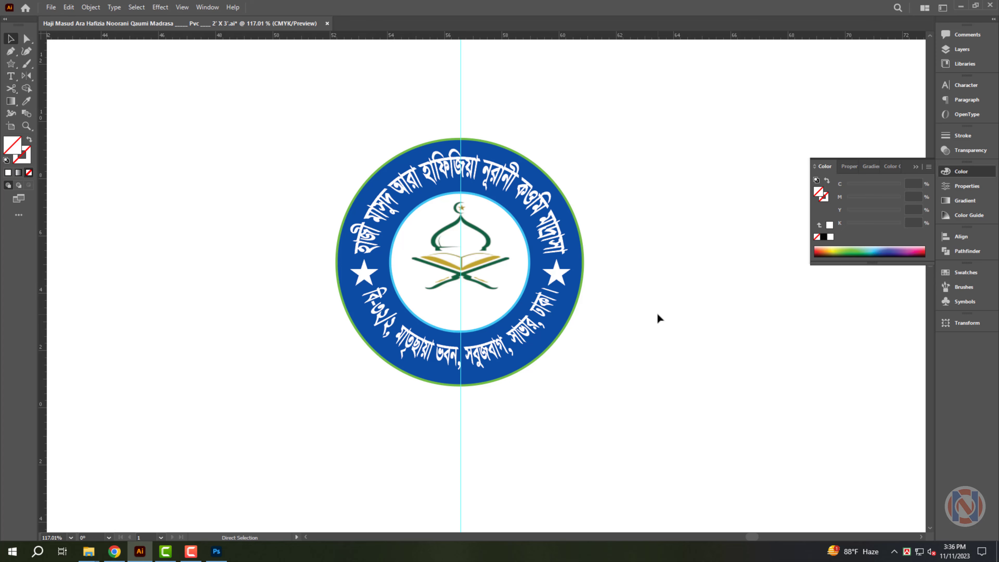
scroll(511, 328, up, 2)
- Add the text "স্থাপিত : ২০২২ ইং" just below the round emblem
click(469, 437)
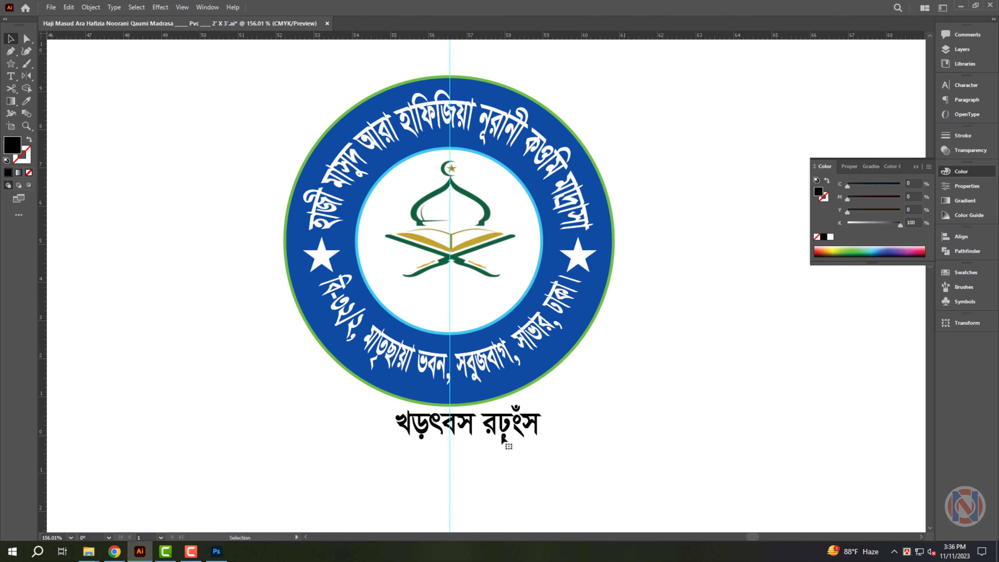
text(স্থা)
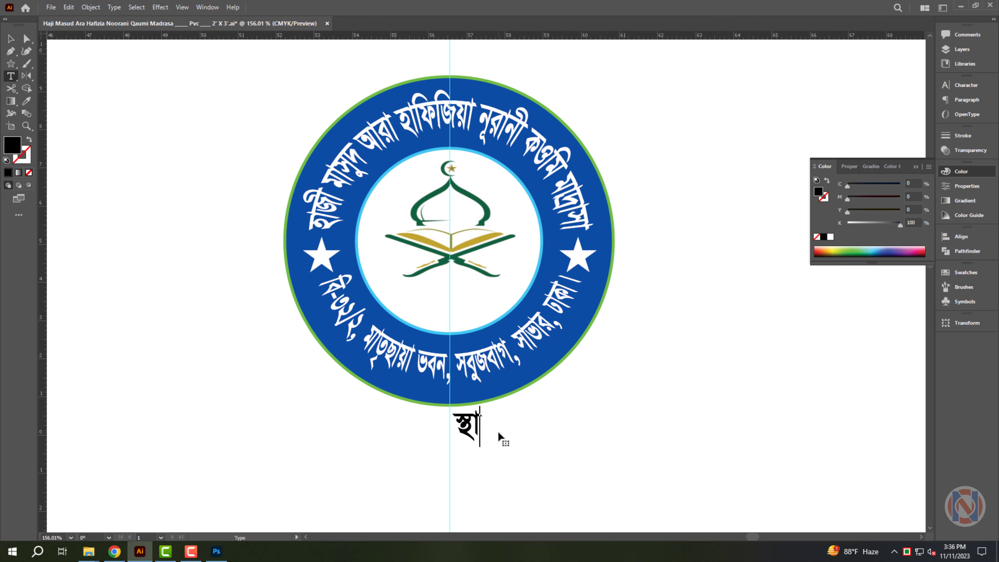
text(পিত )
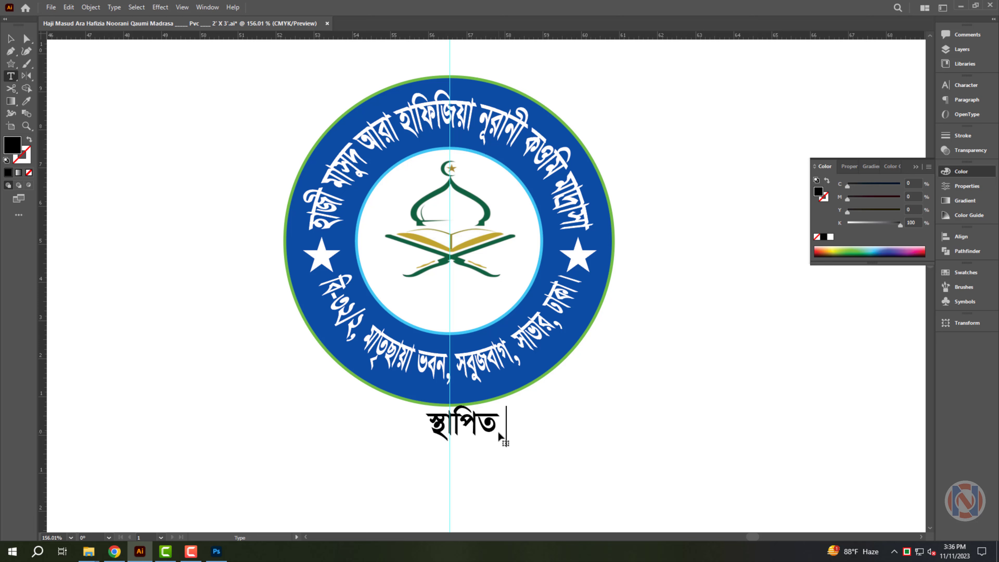
text(: ২০২২ ই)
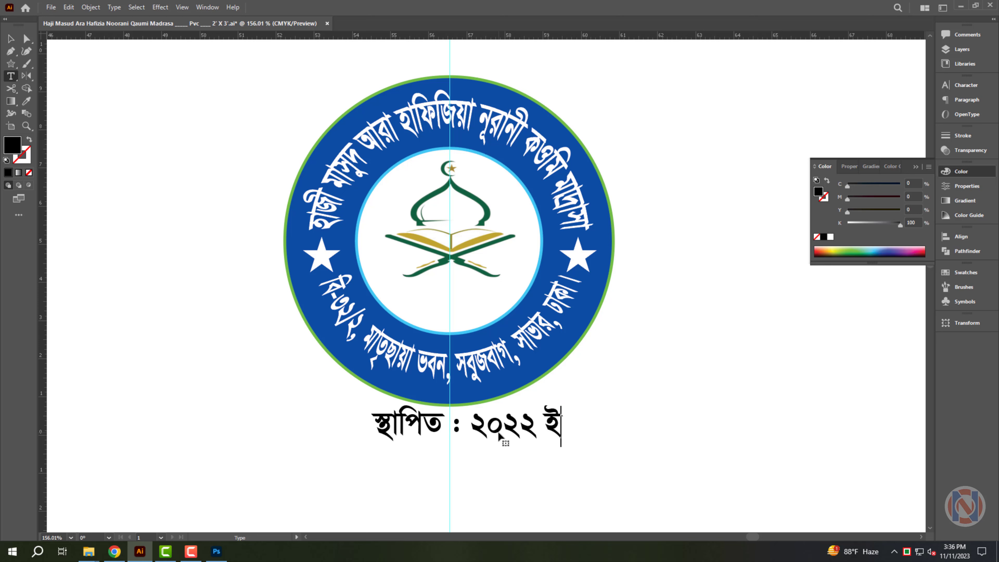
text(ং)
key(Escape)
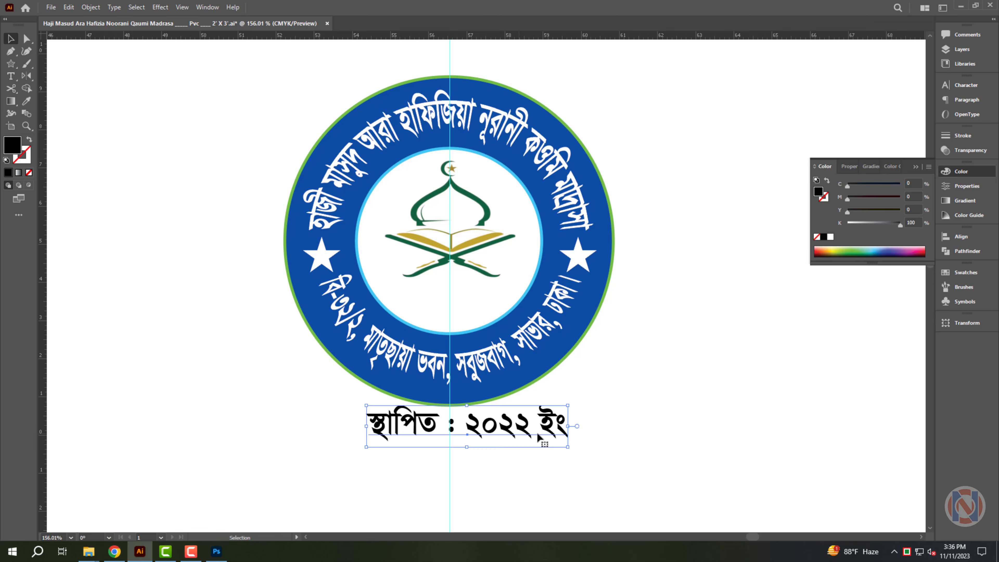
- Scale the founding-year text down and place it beneath the Quran stand, centred on the vertical guide inside the inner circle
drag(568, 426, 613, 374)
drag(490, 334, 436, 303)
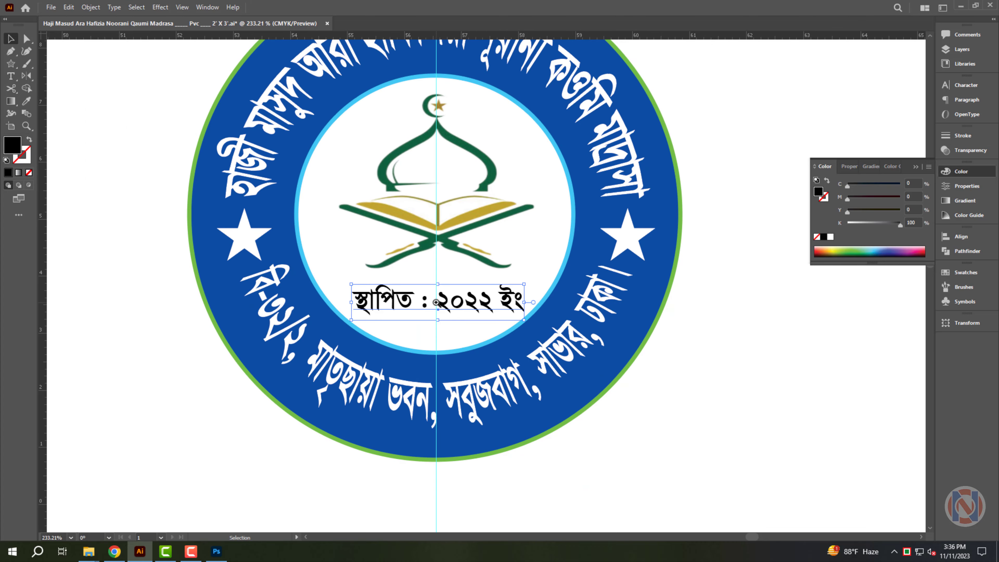
drag(484, 342, 370, 331)
- Scale the complete emblem down and place it on the banner below the madrasa name, overlapping the green header and centred on the vertical guide
drag(275, 119, 649, 473)
drag(571, 298, 529, 312)
key(v)
click(626, 307)
key(z)
drag(514, 302, 700, 388)
key(v)
drag(546, 333, 525, 341)
drag(429, 225, 436, 241)
drag(453, 281, 451, 258)
key(ctrl+alt+space)
scroll(393, 272, down, 2)
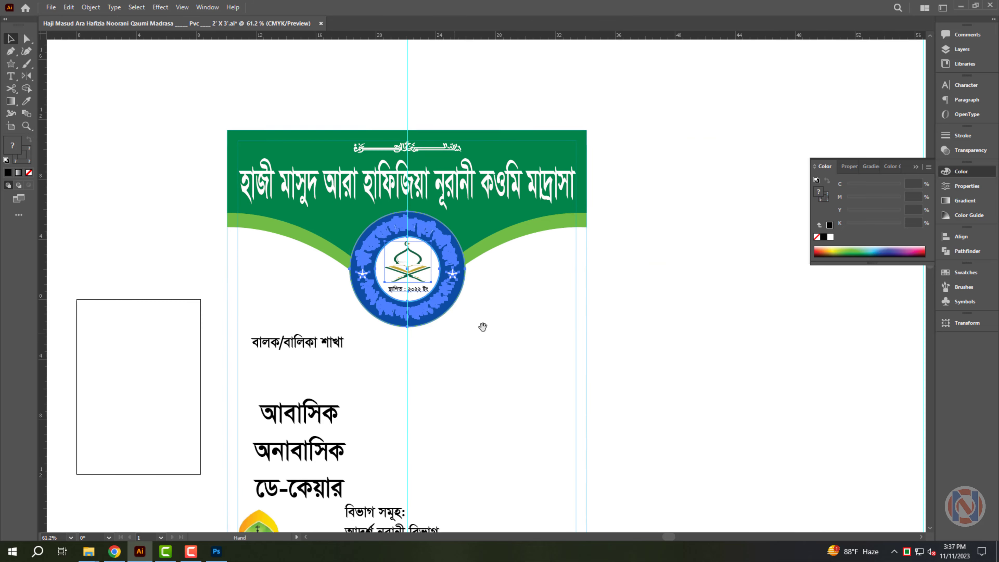
- Duplicate the emblem's outer blue circle about 1.17 in to the right, and left-align the copy with the original
drag(431, 261, 567, 306)
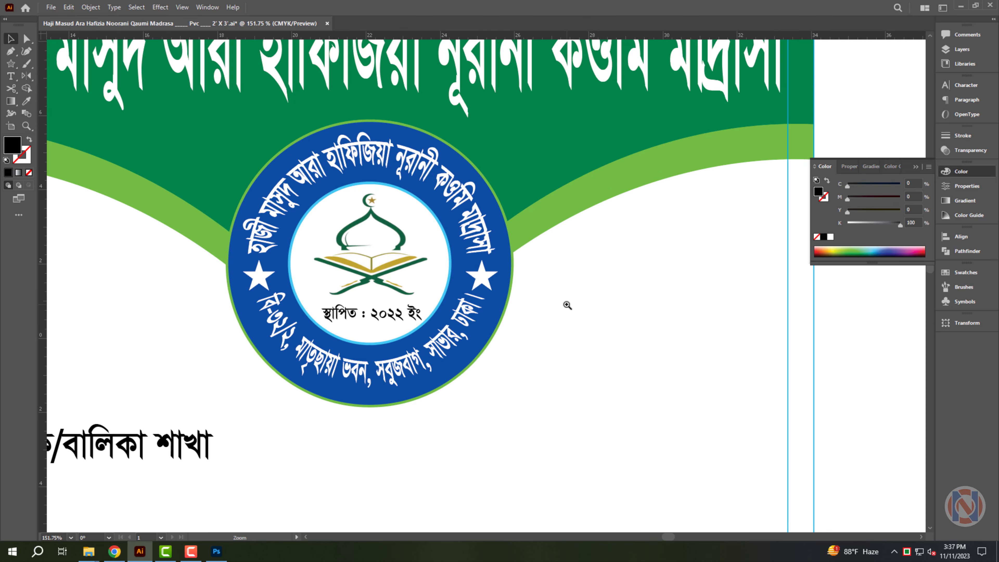
scroll(429, 326, down, 2)
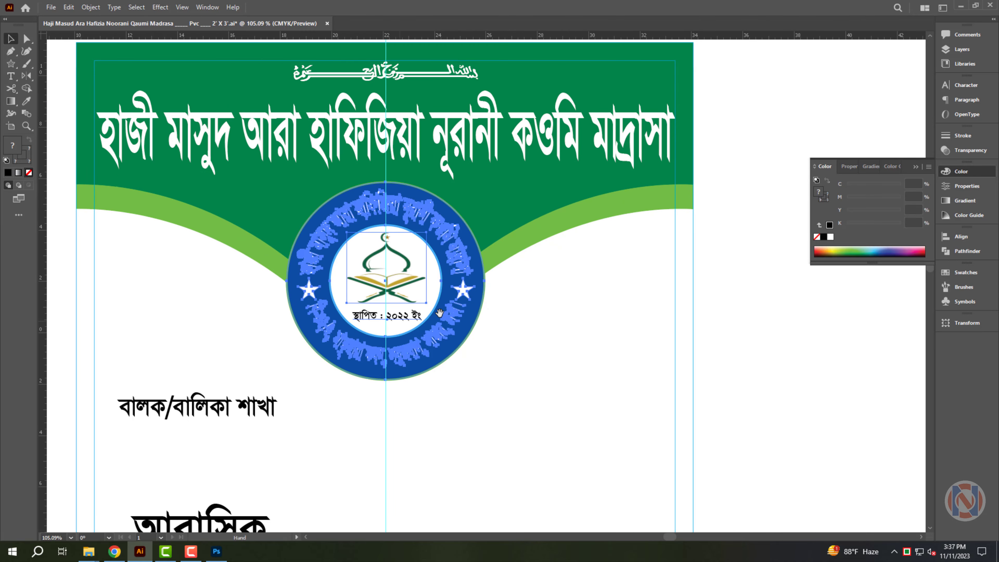
right_click(466, 261)
click(530, 350)
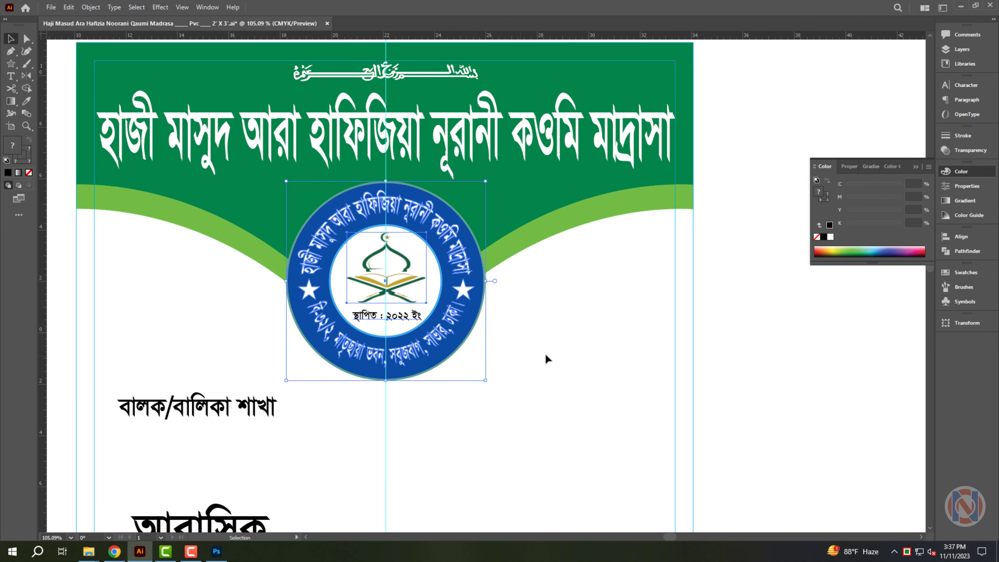
drag(476, 341, 280, 338)
click(676, 359)
drag(426, 331, 492, 321)
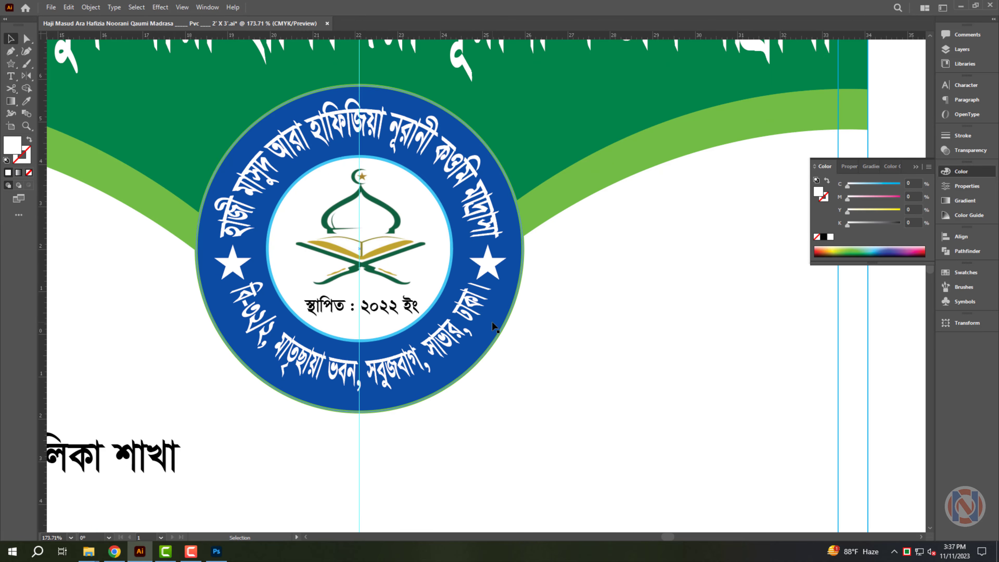
click(495, 323)
click(511, 330)
drag(234, 307, 284, 307)
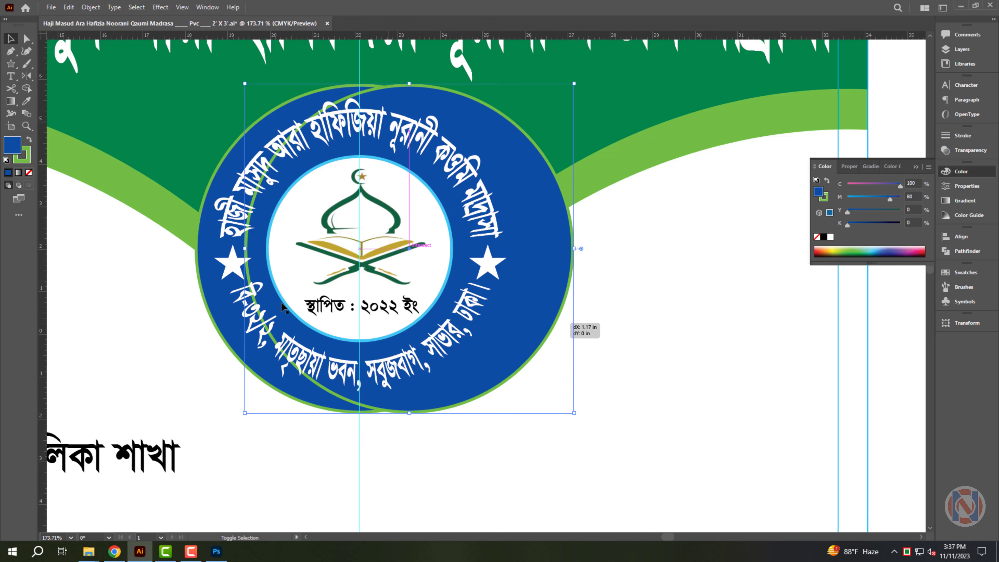
click(958, 237)
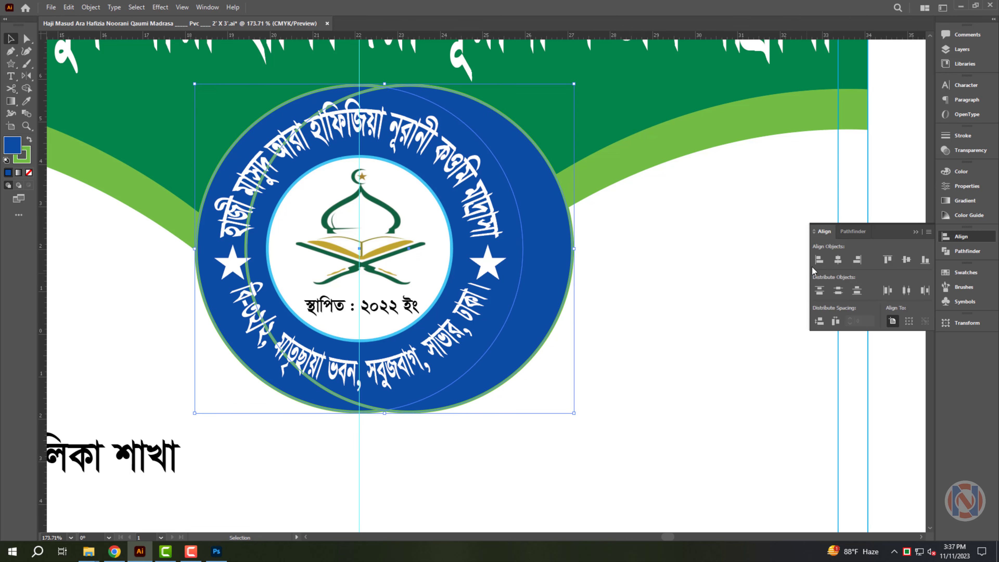
click(820, 259)
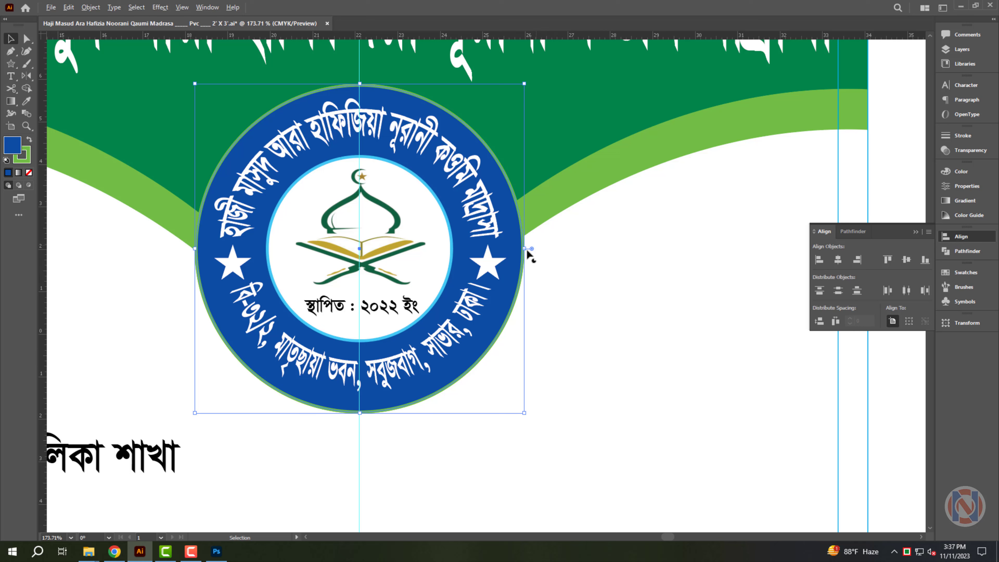
- Enlarge the rear circle evenly from its centre to form a rim around the emblem, remove its stroke and fill it white
drag(526, 250, 544, 249)
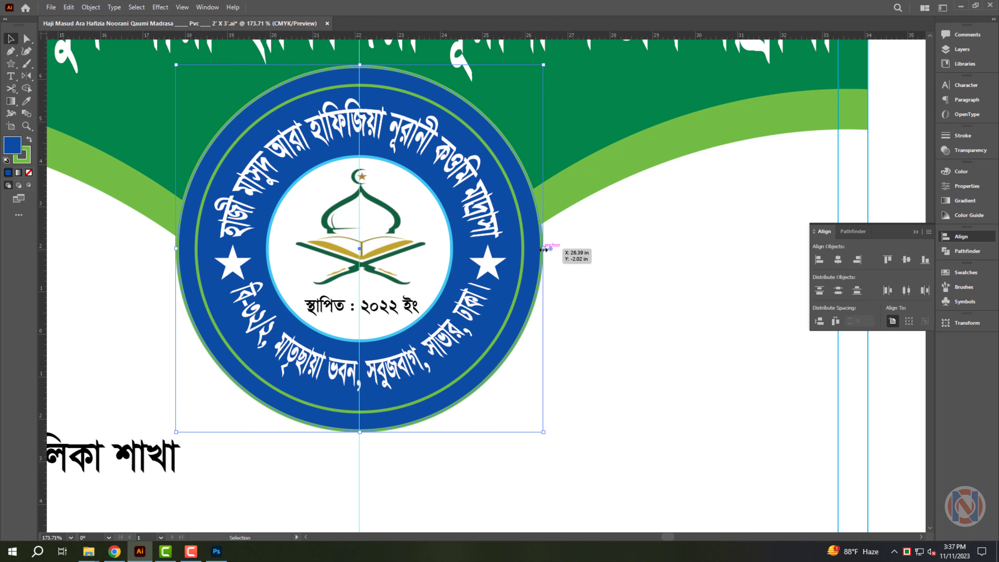
click(26, 160)
key(slash)
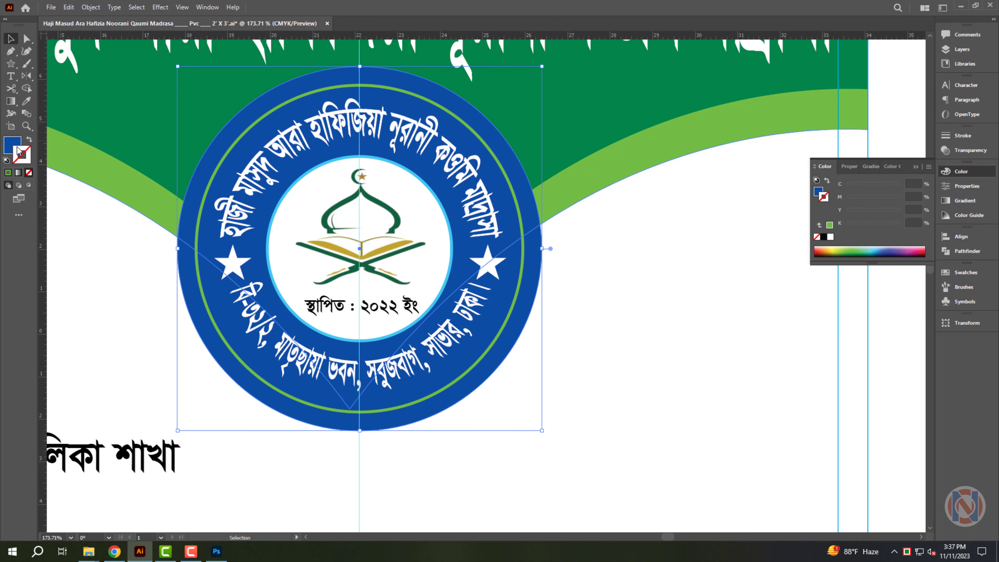
click(830, 238)
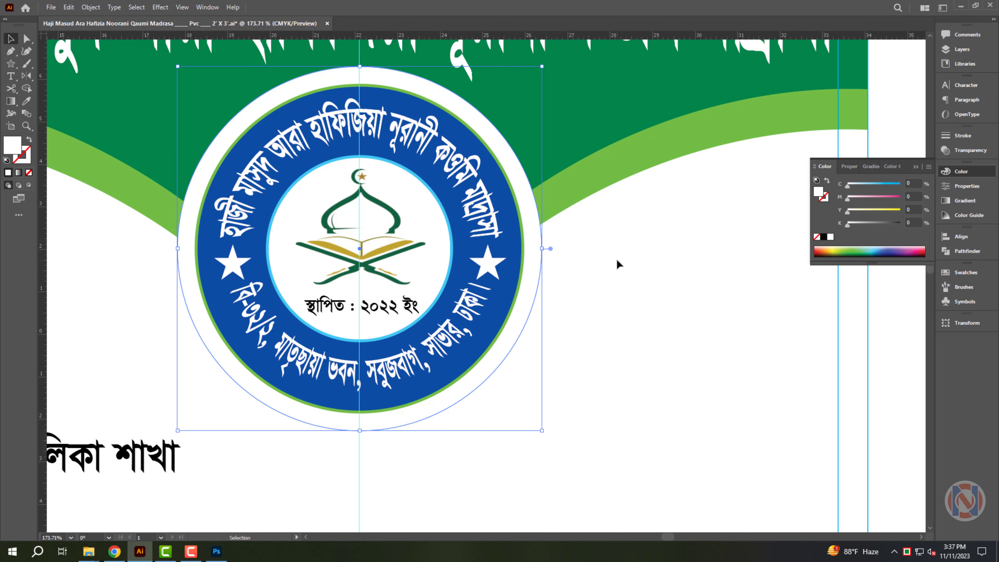
drag(541, 250, 541, 249)
click(614, 451)
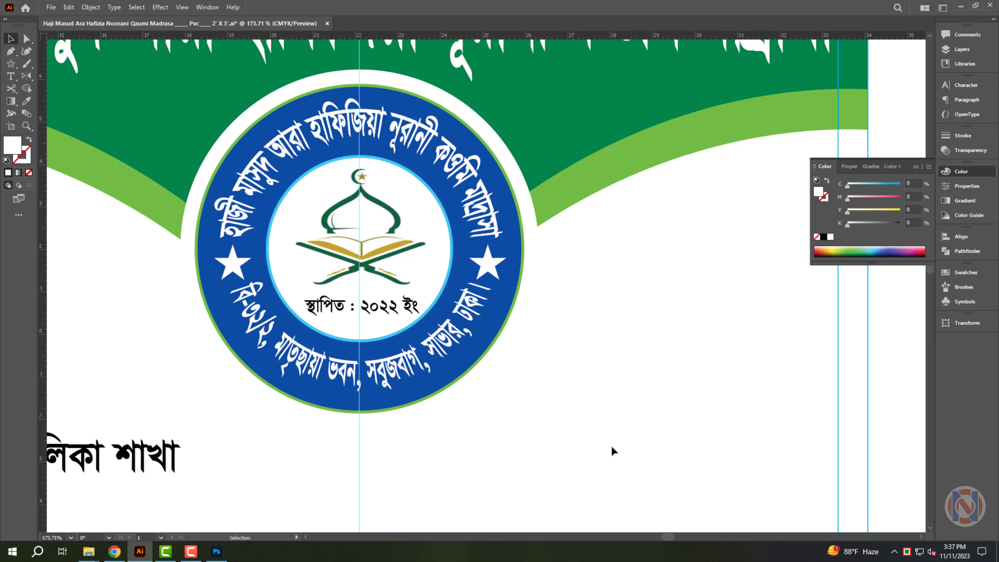
- Scale the whole emblem including its white rim down around its centre to about 7.87 in wide
drag(607, 461, 257, 185)
drag(217, 110, 215, 98)
ctrl+alt+click(572, 258)
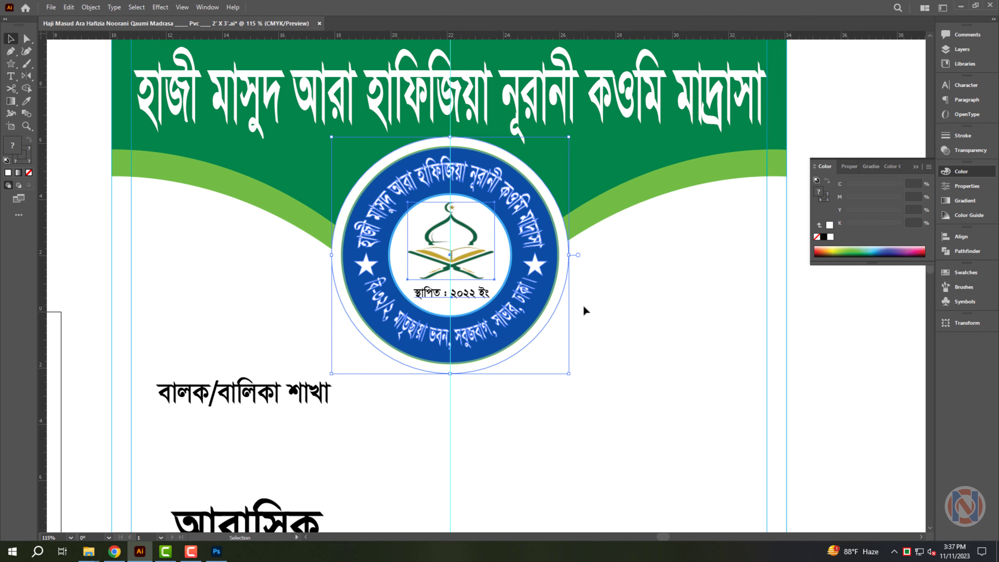
drag(452, 141, 453, 148)
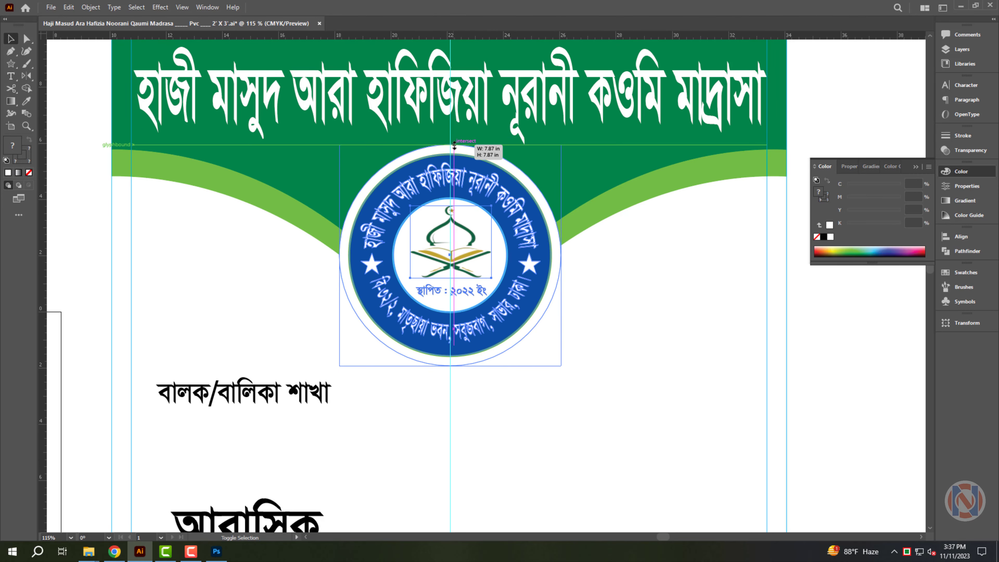
click(671, 293)
- Right-align the department list with the director's name line above the footer, and enlarge the list proportionally from its upper left corner
drag(630, 287, 551, 289)
drag(743, 425, 570, 297)
drag(432, 417, 440, 418)
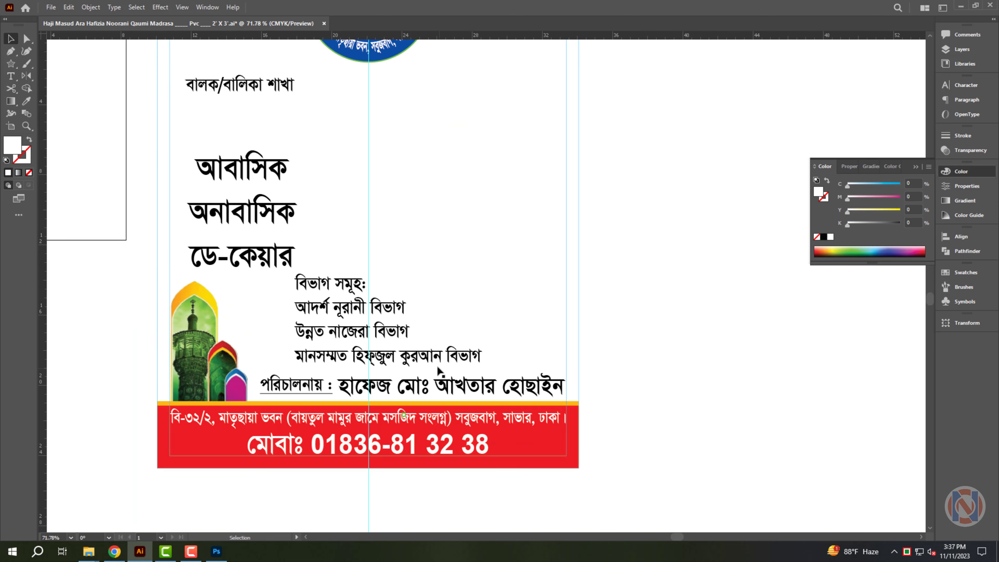
drag(411, 364, 490, 364)
drag(491, 362, 474, 363)
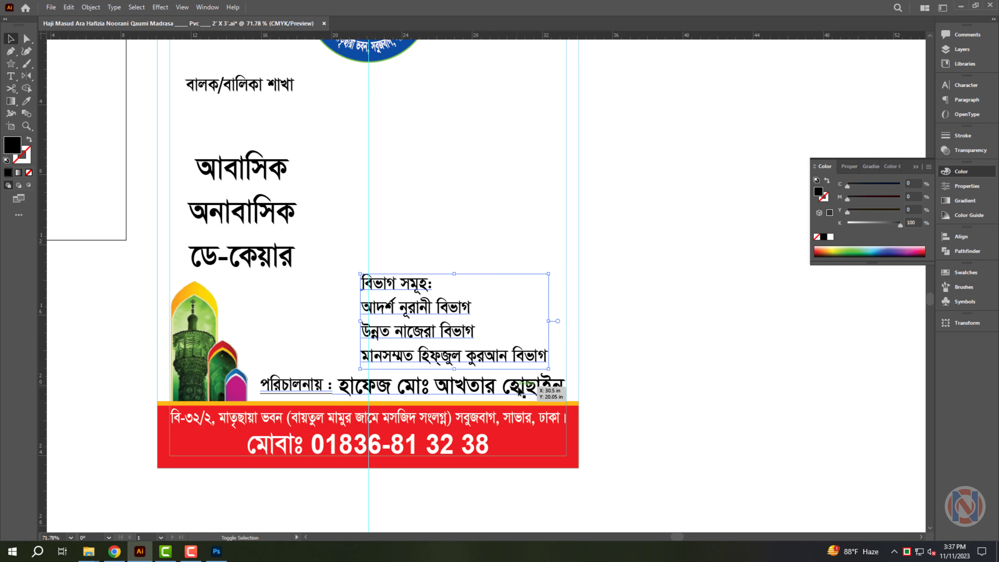
shift+click(519, 386)
click(961, 236)
click(857, 260)
click(632, 395)
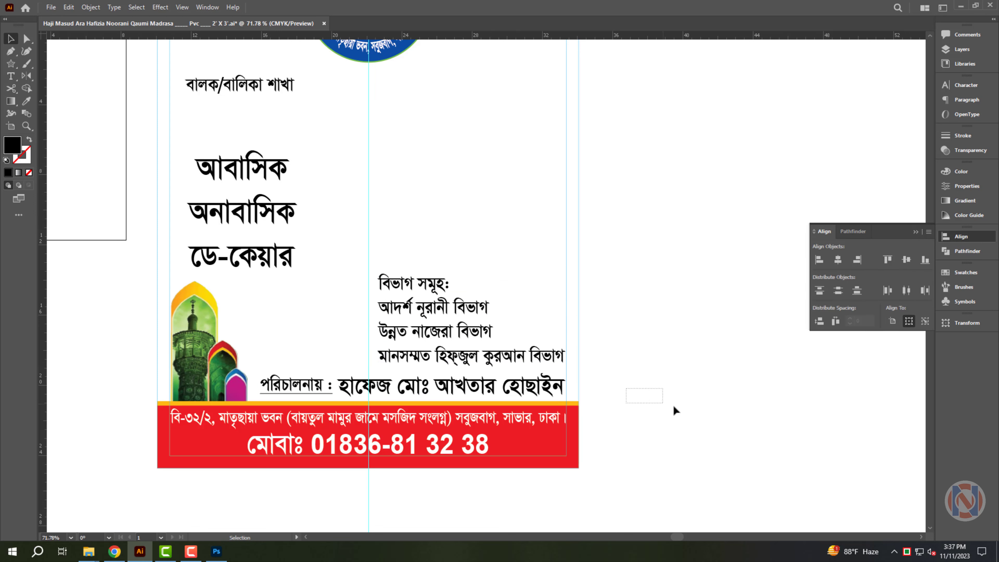
click(387, 288)
drag(378, 274, 341, 256)
- Move the lines আবাসিক, অনাবাসিক and ডে-কেয়ার off the banner to its right side, and select the বালক/বালিকা শাখা line
scroll(330, 281, down, 2)
drag(307, 341, 721, 268)
click(319, 241)
key(v)
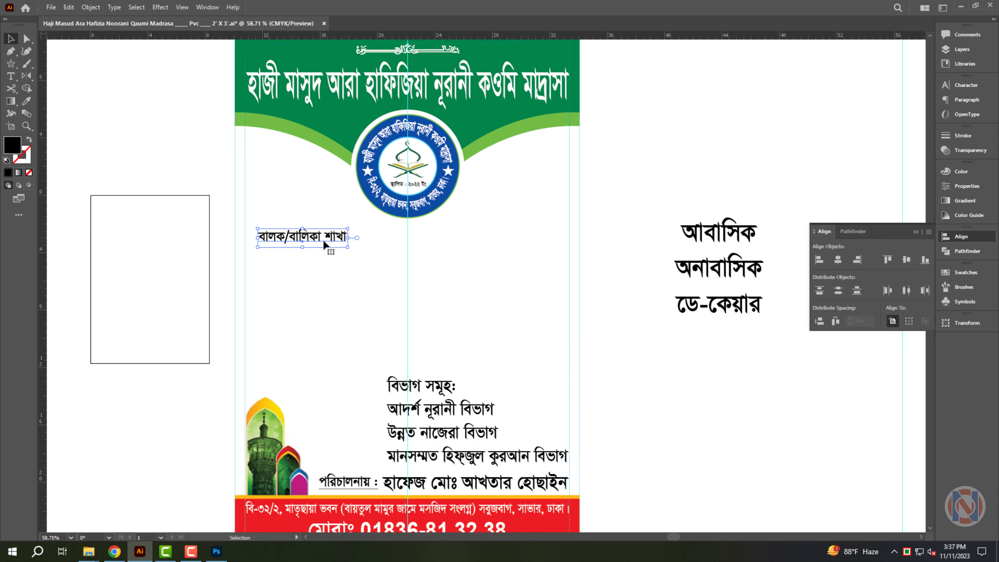
- Open typography.ai, cut the large red and green ভর্তি চলছে lettering out of it, and close that file
scroll(308, 277, down, 5)
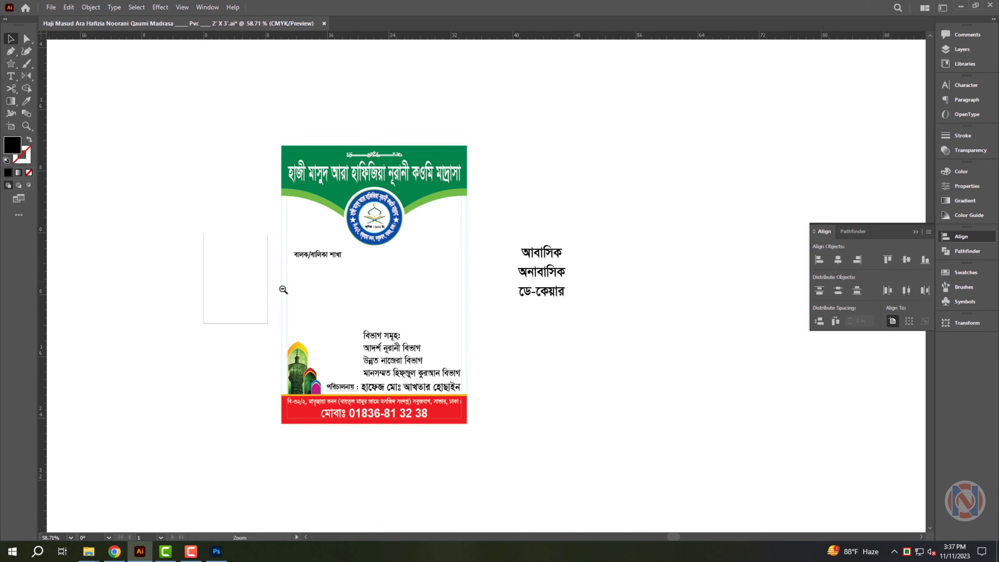
key(w)
key(super)
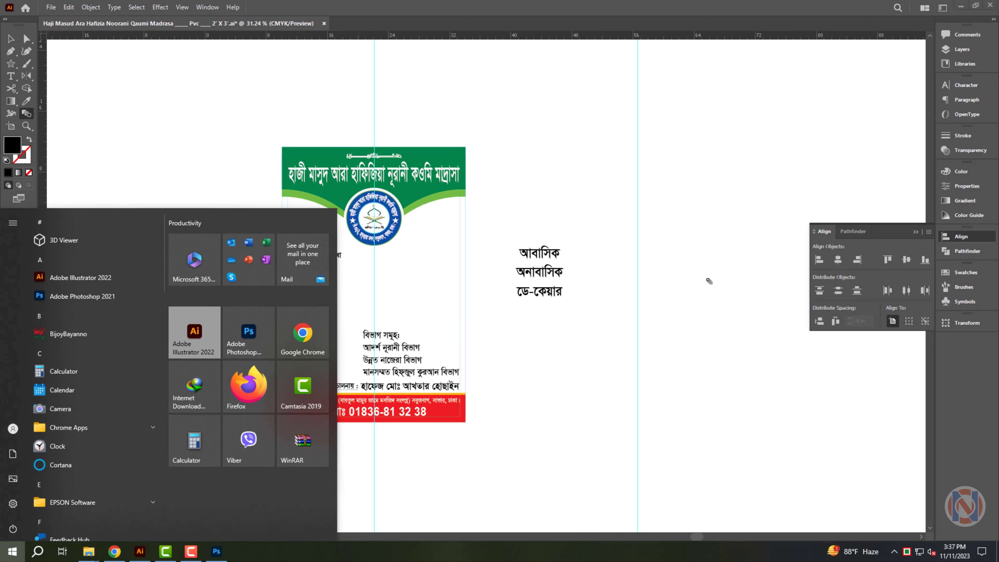
click(710, 281)
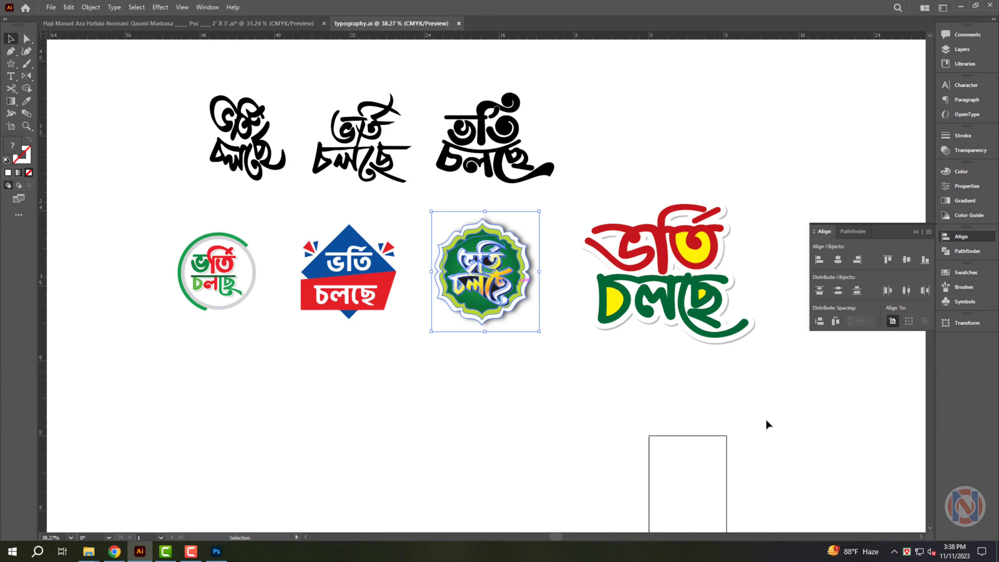
click(699, 368)
key(ctrl+x)
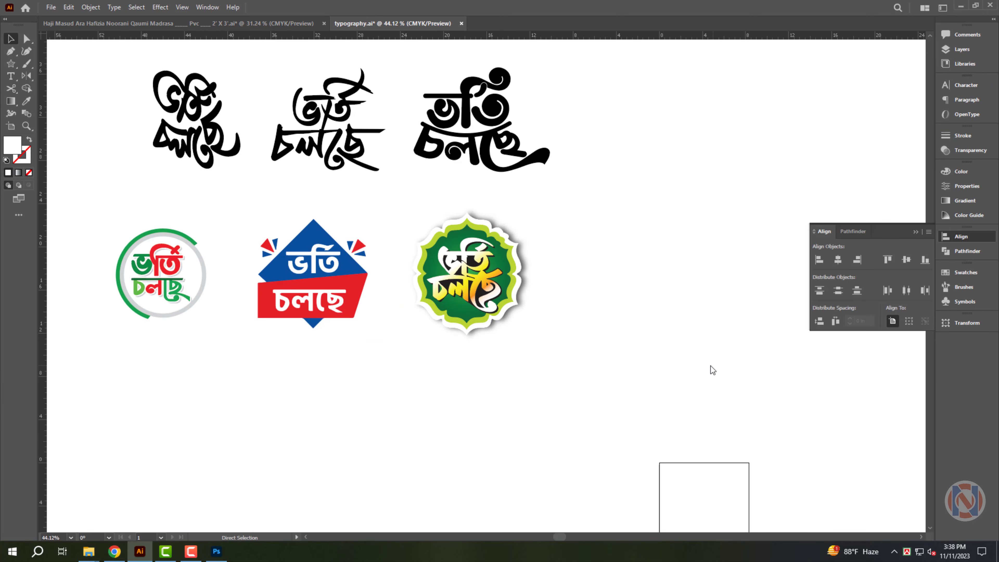
key(ctrl+w)
click(558, 289)
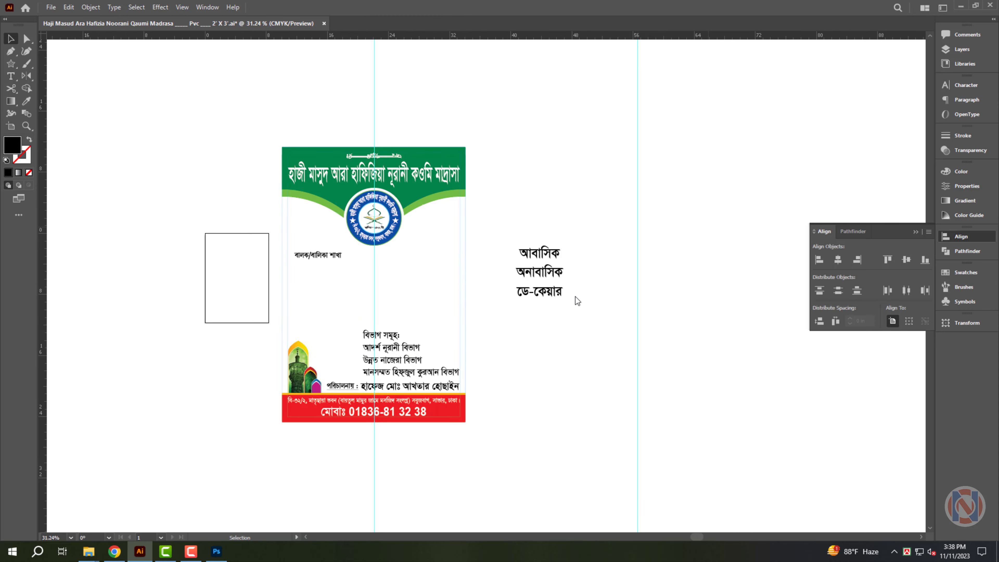
- Paste the ভর্তি চলছে lettering into the banner and scale it down proportionally to about 12.12 × 10.03 in below the emblem
key(ctrl+space)
drag(468, 317, 278, 214)
key(ctrl+v)
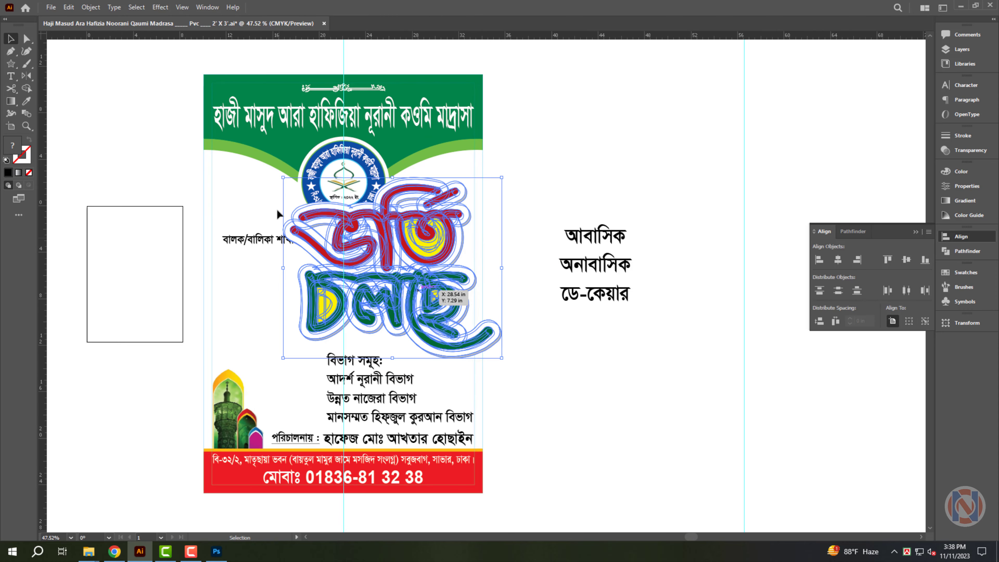
drag(284, 179, 339, 224)
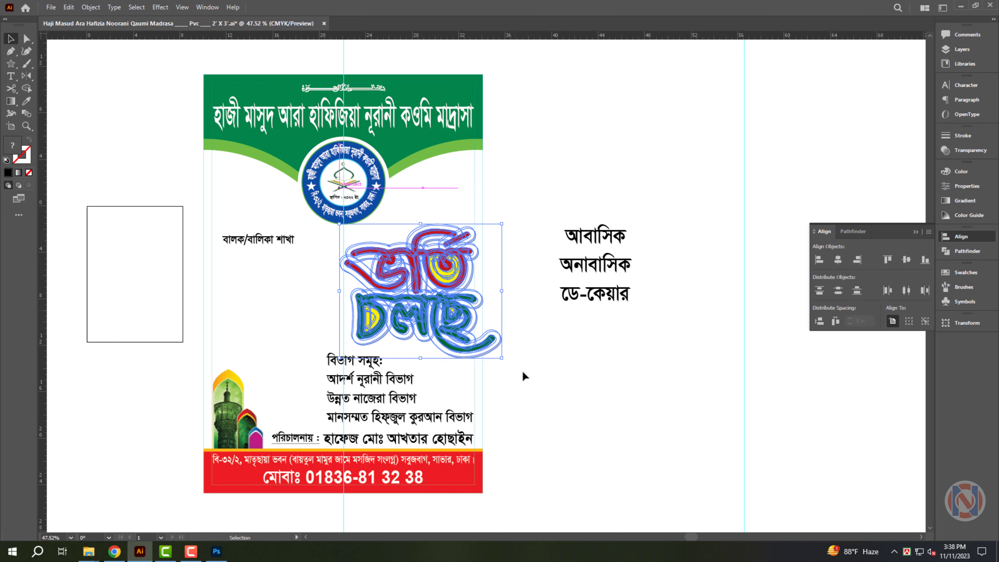
drag(502, 358, 482, 339)
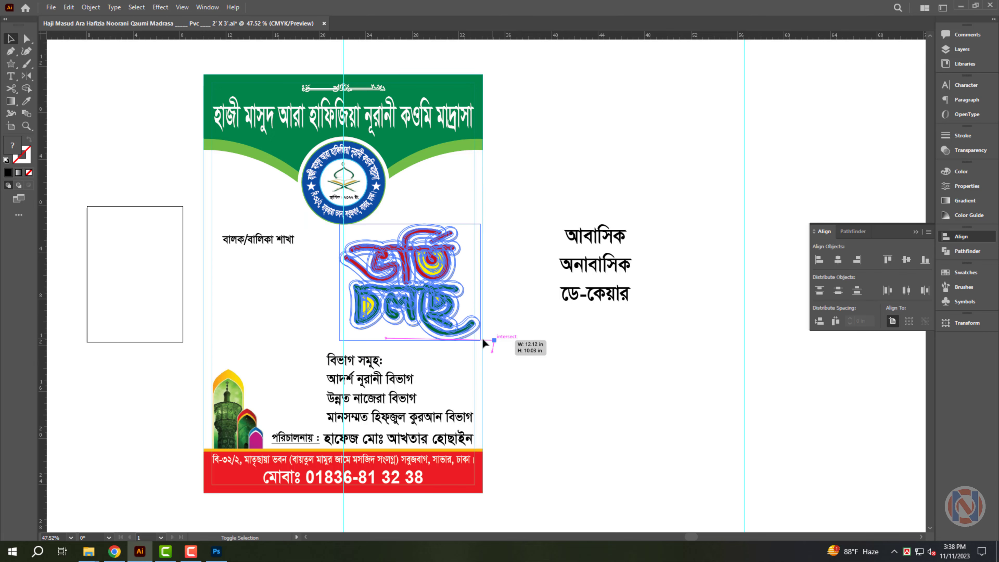
- Position the ভর্তি চলছে lettering in the right half of the banner just below the emblem and enlarge it slightly from its lower left corner
key(ctrl+space)
drag(380, 308, 529, 351)
drag(459, 286, 459, 252)
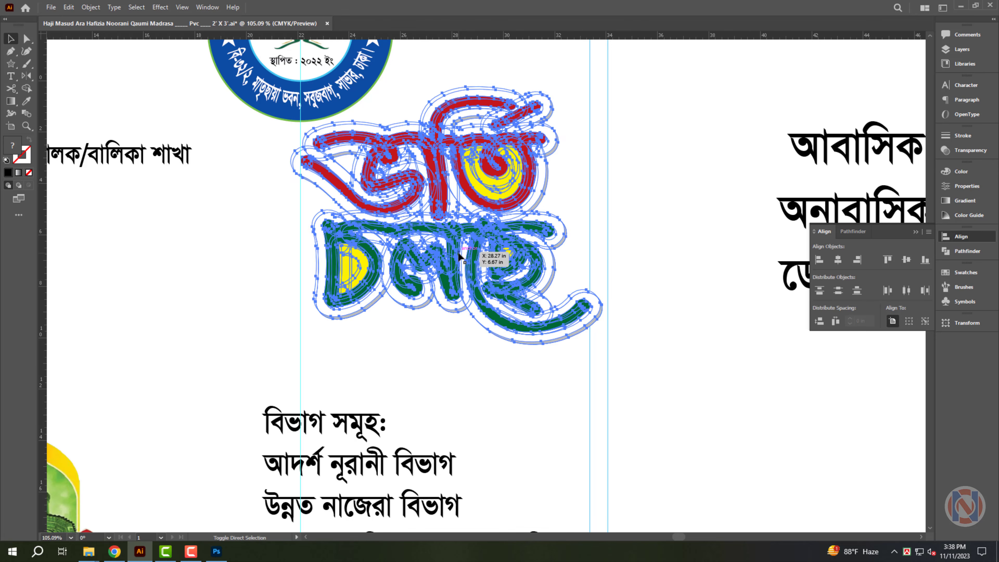
click(652, 431)
drag(520, 295, 429, 305)
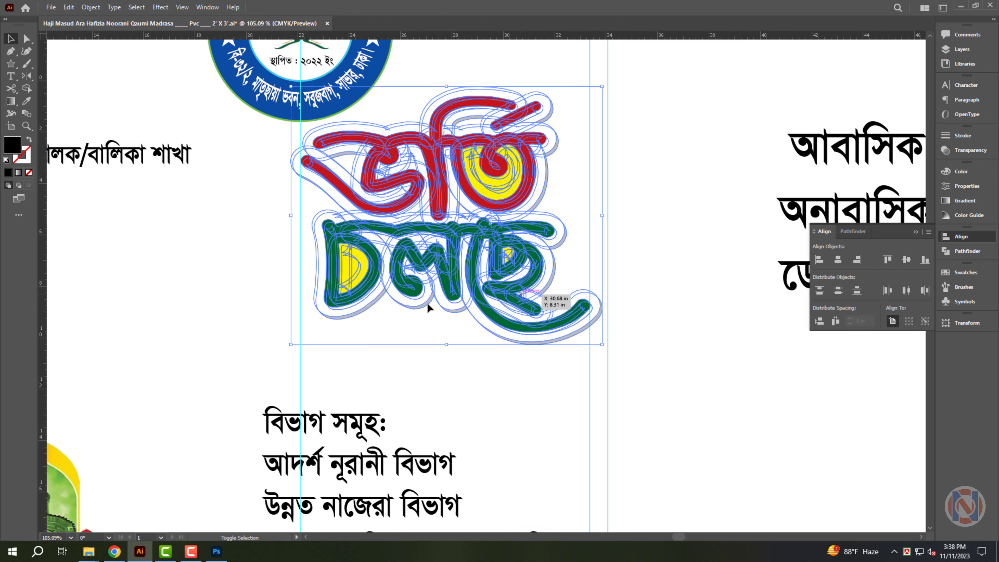
drag(291, 345, 282, 355)
key(ctrl+space)
drag(459, 275, 367, 292)
key(space)
drag(367, 291, 398, 236)
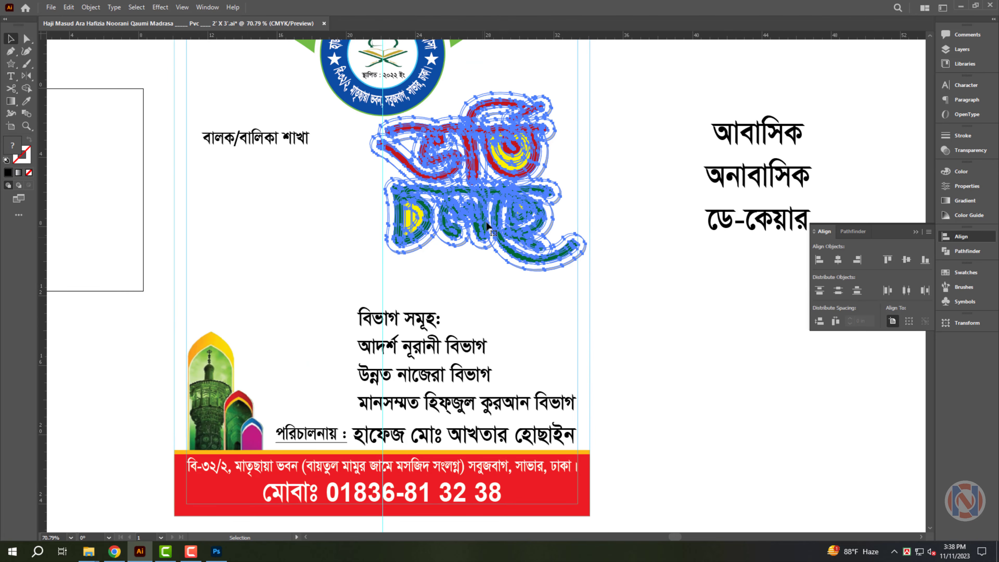
drag(487, 215, 488, 220)
click(554, 335)
scroll(543, 337, down, 1)
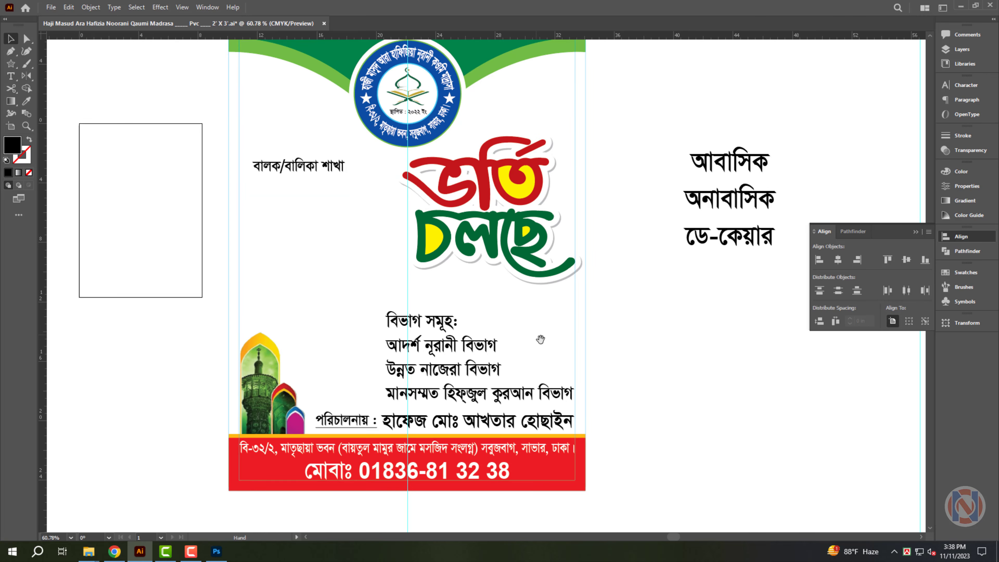
- Move the আবাসিক, অনাবাসিক, ডে-কেয়ার text block back onto the banner, beside the lettering and under the বালক/বালিকা শাখা line
click(740, 239)
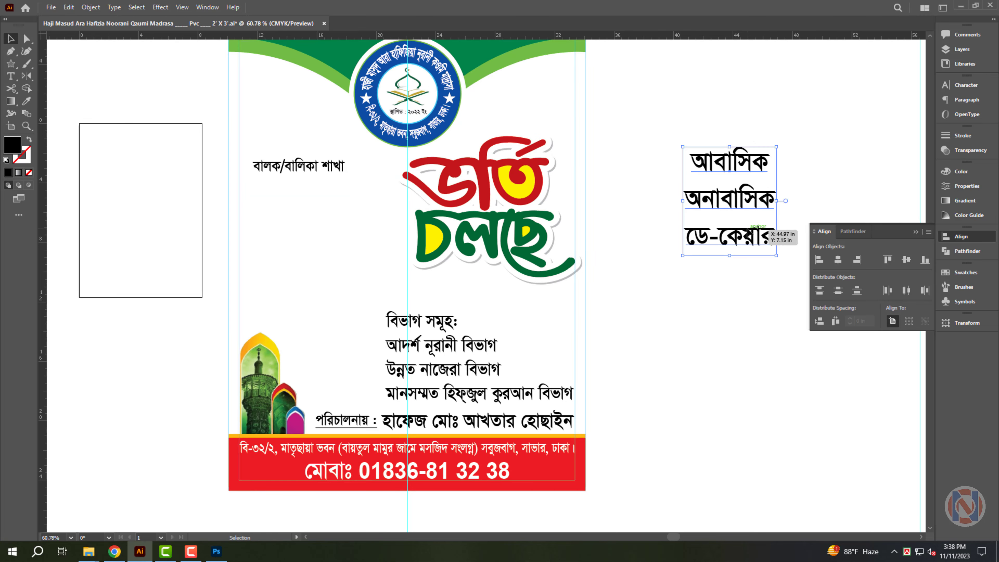
drag(769, 236, 340, 284)
scroll(446, 376, up, 1)
key(ctrl+z)
drag(546, 394, 581, 404)
- Underline the heading বিভাগ সমূহ: of the department list
triple_click(402, 293)
click(961, 84)
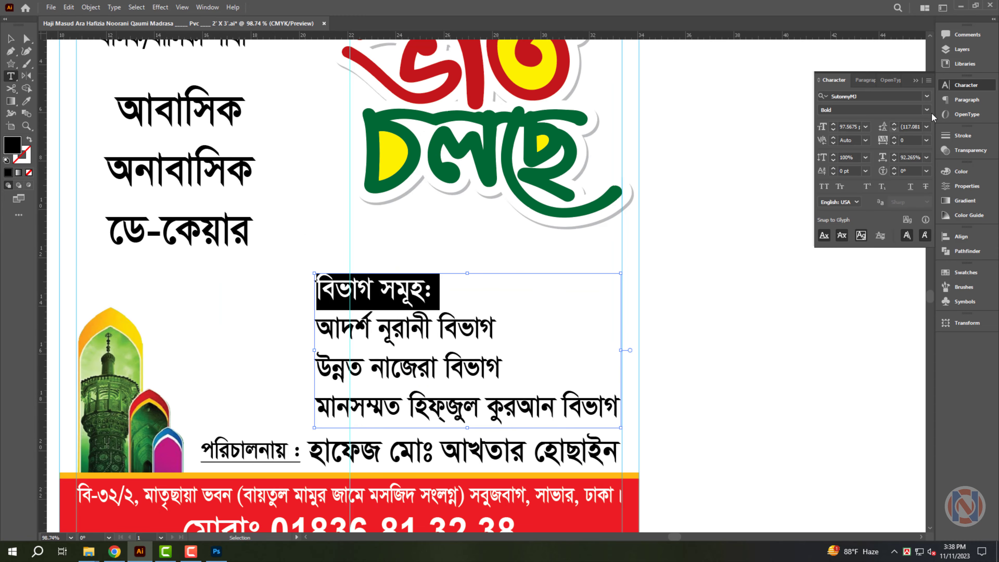
click(911, 186)
key(Escape)
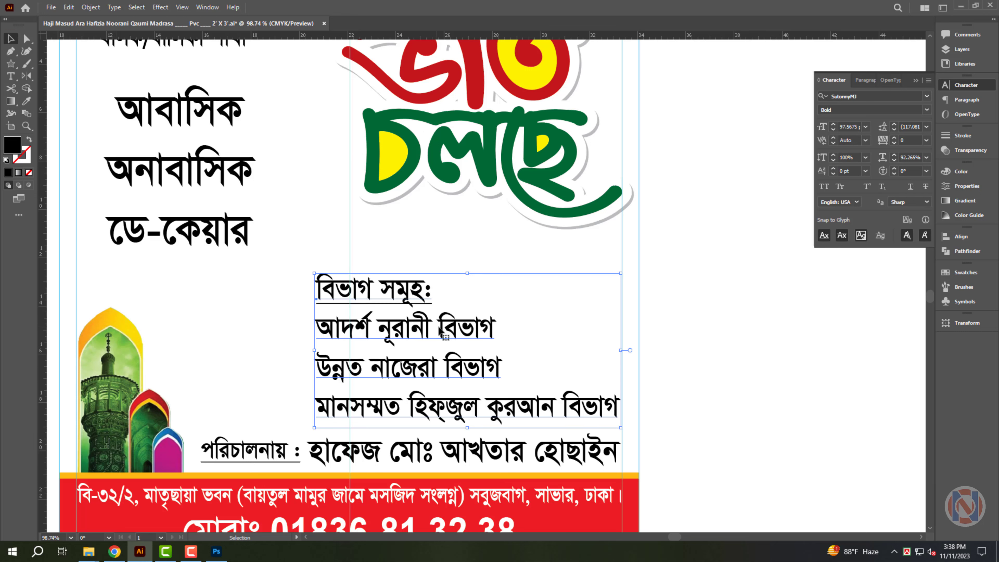
- Recolour the whole department list with the dark green sampled from the ভর্তি চলছে lettering
click(436, 466)
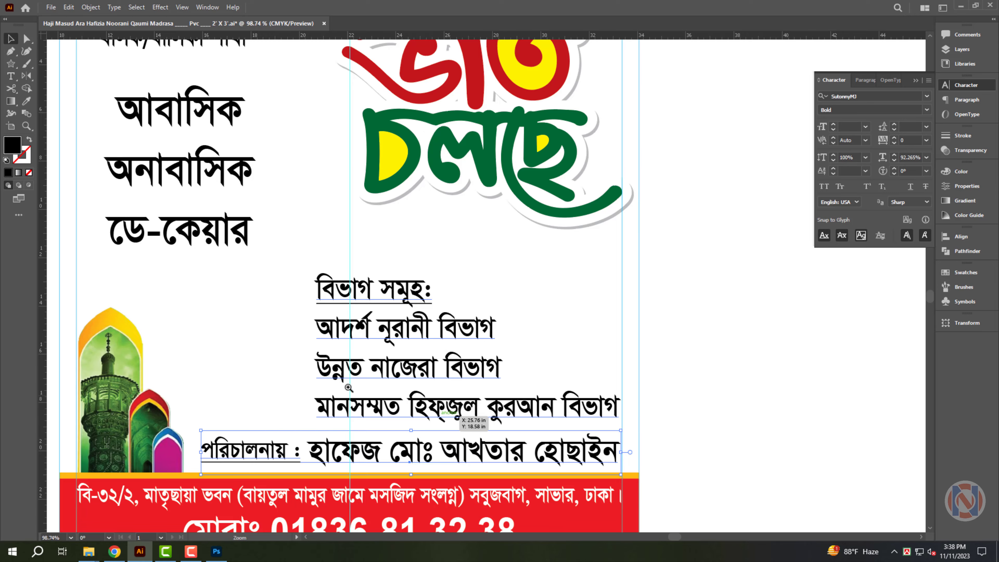
scroll(354, 398, up, 3)
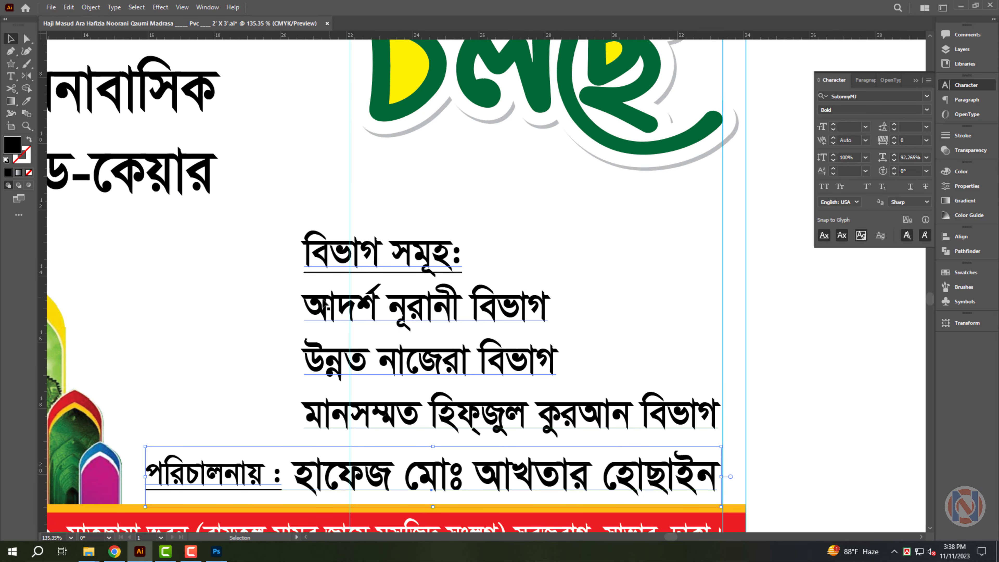
click(457, 303)
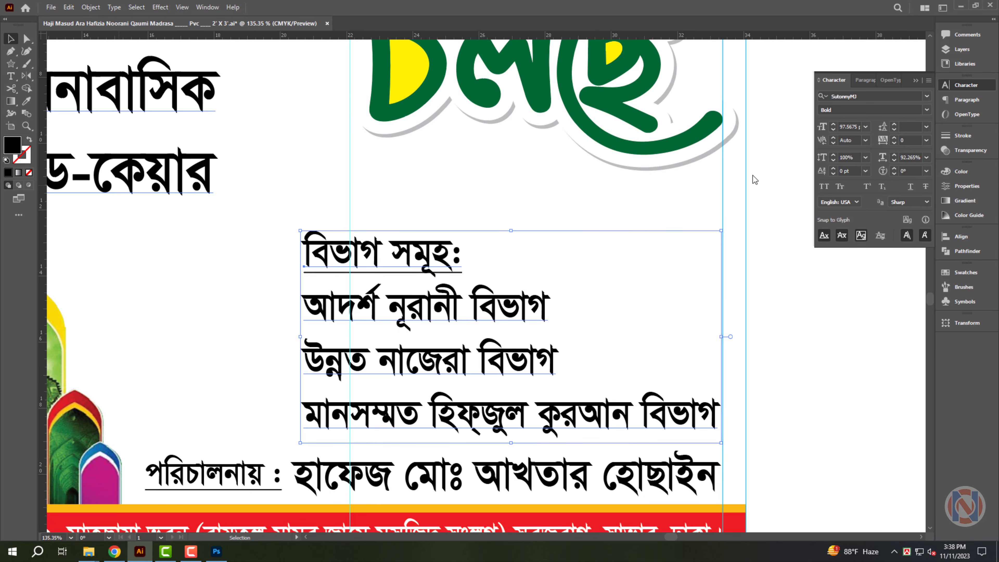
click(27, 101)
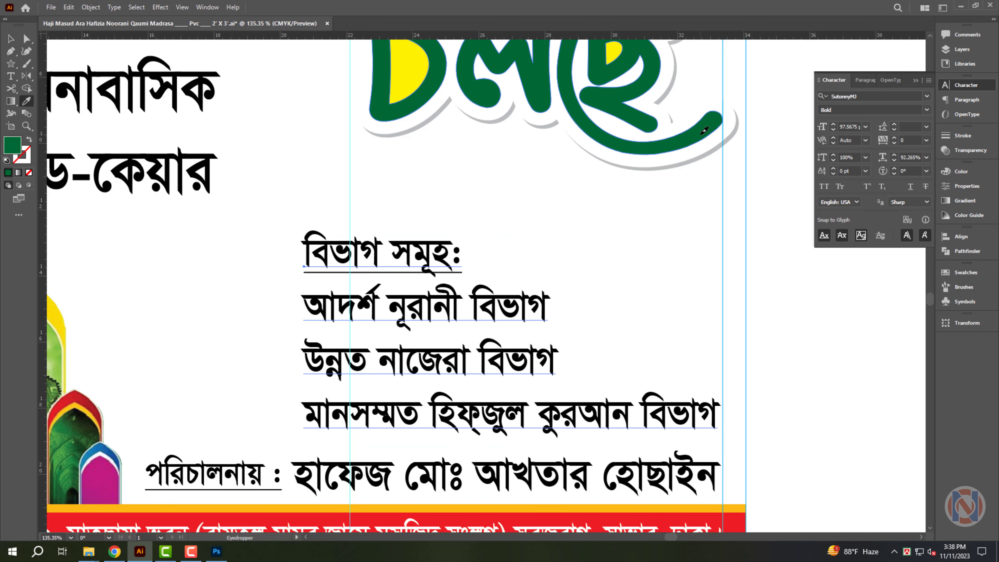
click(702, 134)
key(v)
- Colour the line আদর্শ নূরানী বিভাগ red and the line উন্নত নাজেরা বিভাগ bright green with C 100, M 0, Y 100, K 0
triple_click(503, 309)
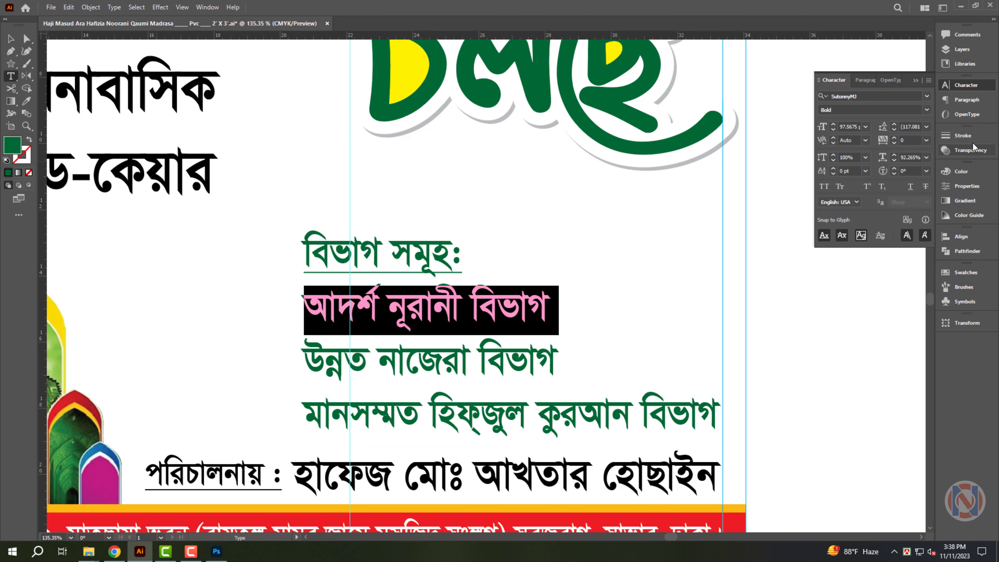
click(959, 178)
drag(859, 199, 925, 208)
drag(868, 224, 846, 225)
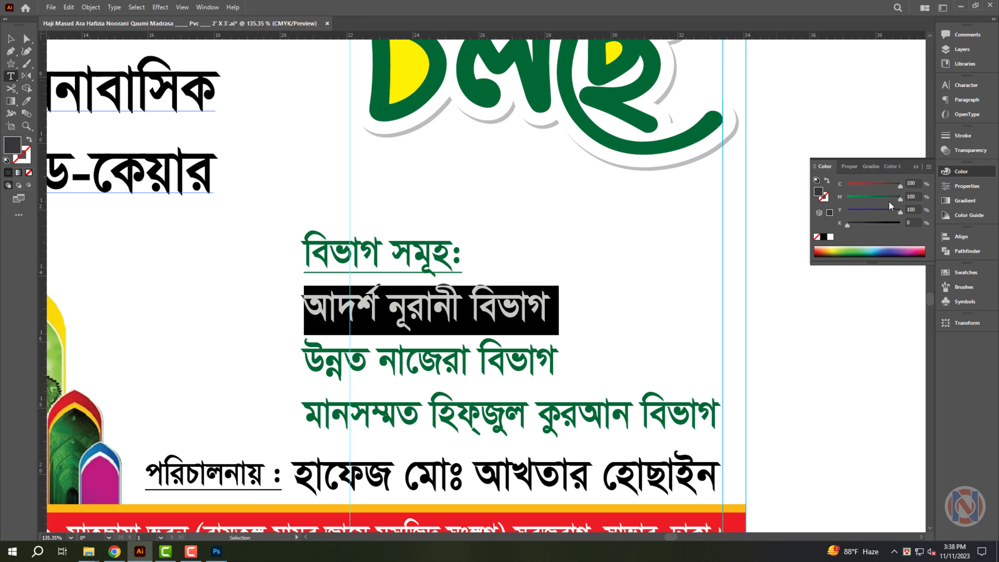
triple_click(515, 361)
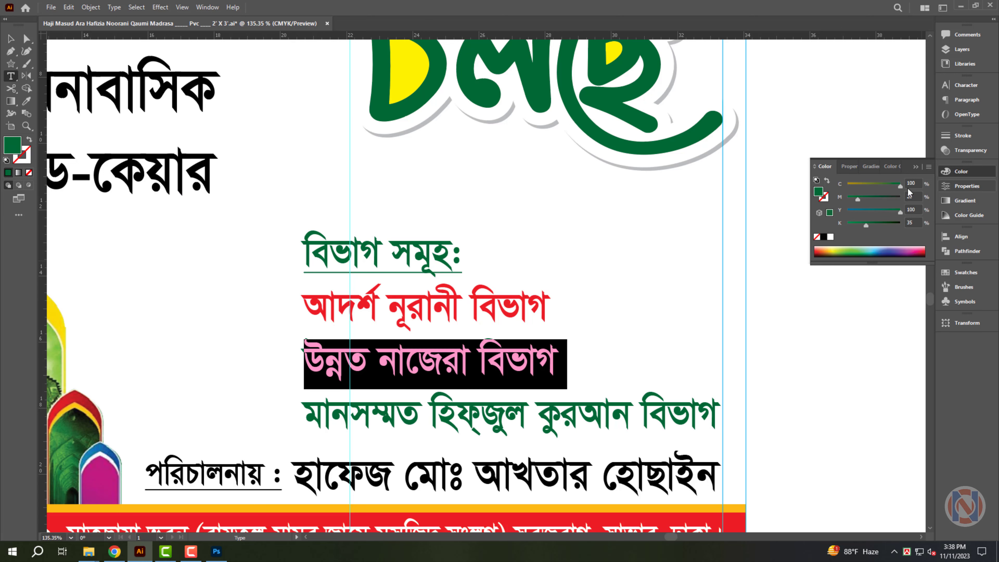
drag(858, 200, 743, 241)
drag(867, 226, 827, 232)
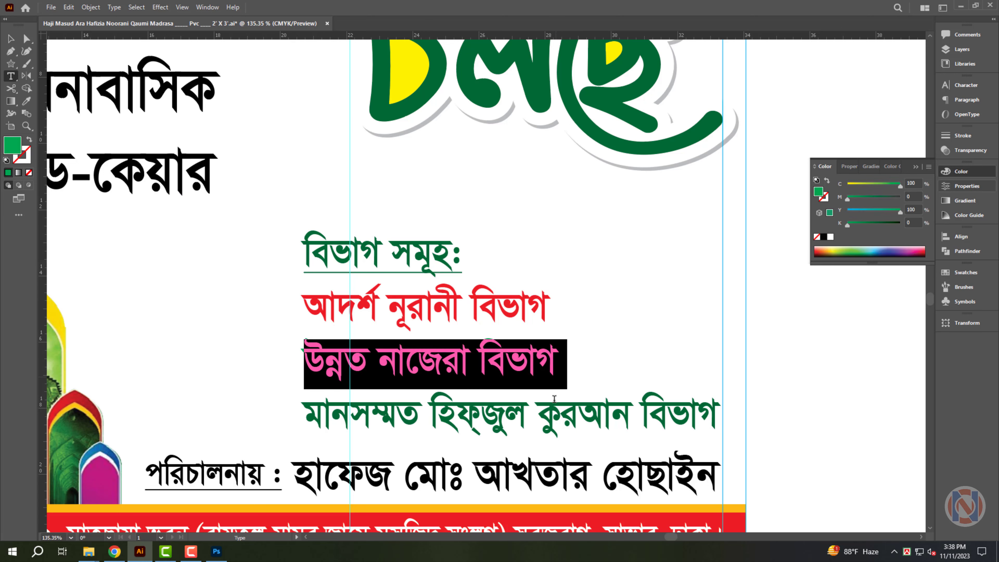
- Colour the whole line মানসম্মত হিফ্জুল কুরআন বিভাগ blue with C 100, M 100, Y 0, K 0
click(571, 421)
double_click(571, 421)
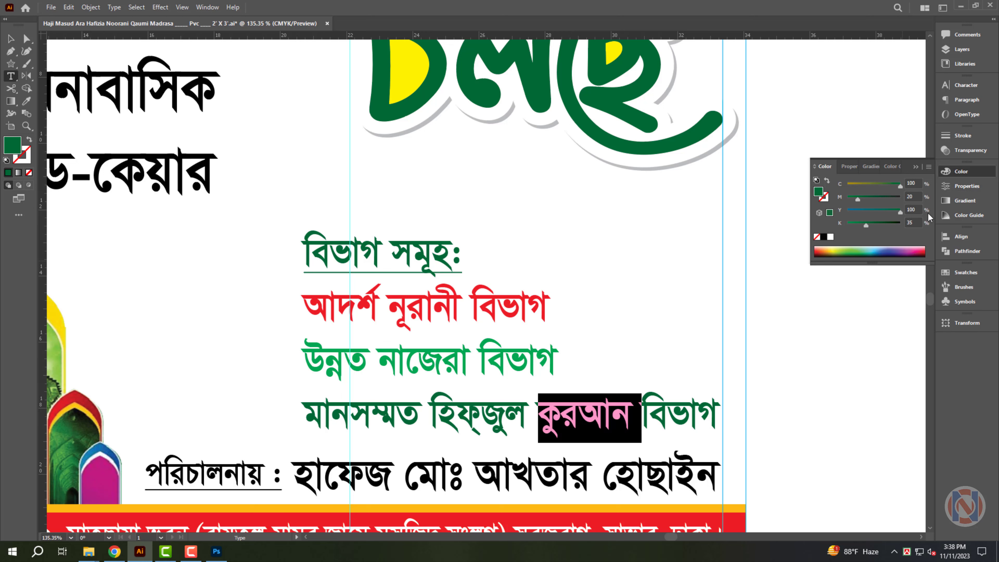
click(899, 199)
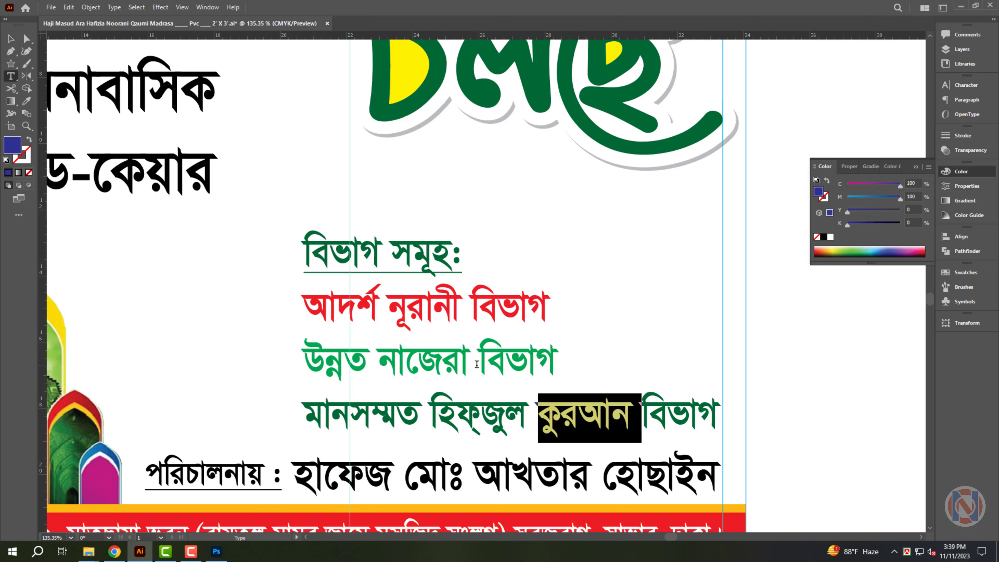
click(485, 367)
key(Escape)
triple_click(525, 418)
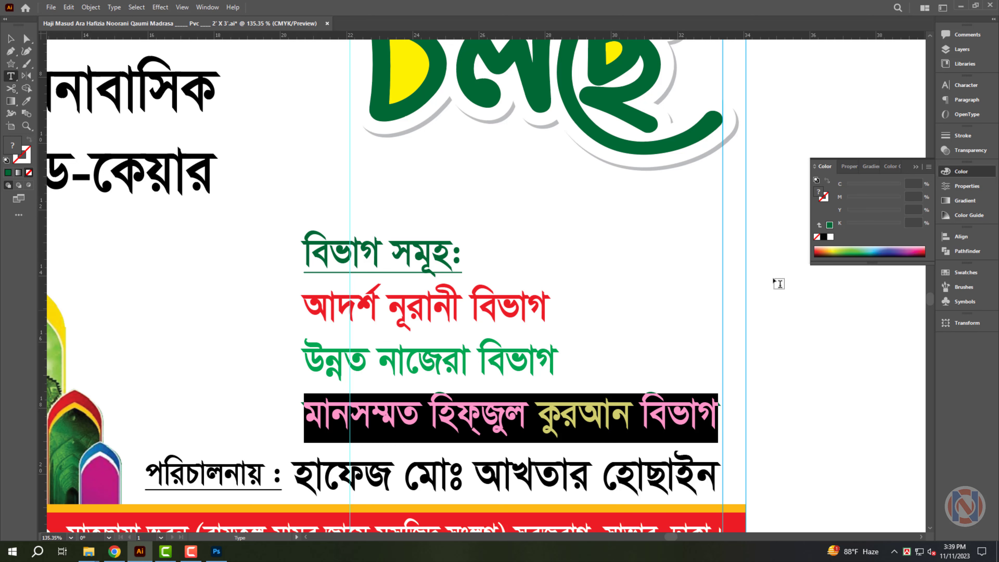
click(27, 101)
click(604, 417)
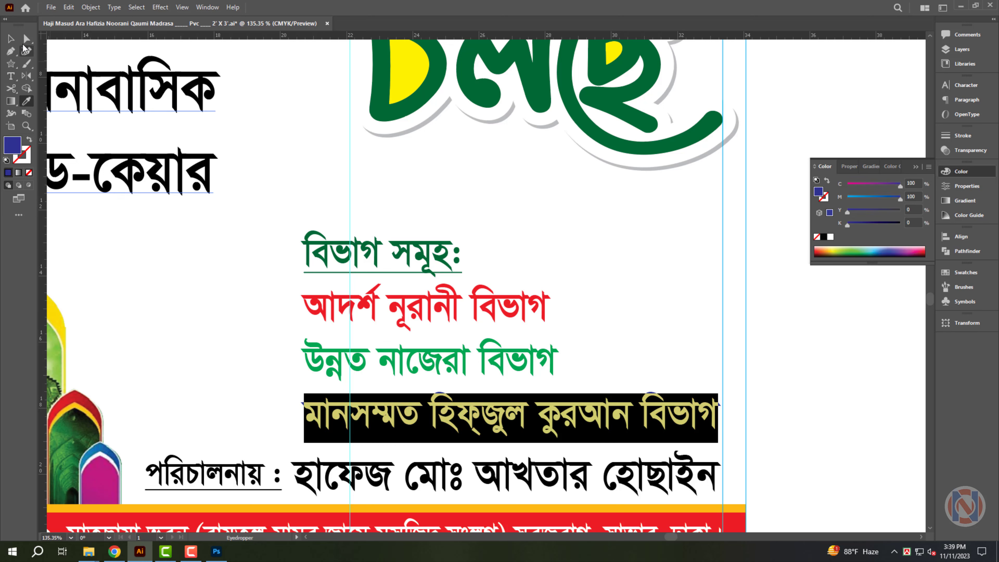
- Scale the director's name line down proportionally from its upper left corner, keeping it against the right margin guide above the footer
click(10, 39)
click(277, 475)
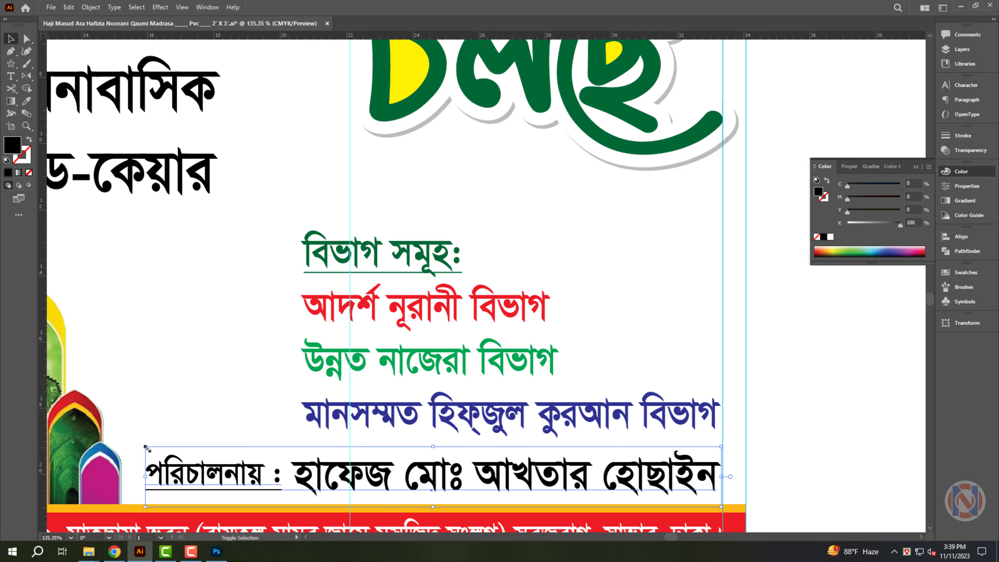
drag(147, 449, 299, 461)
scroll(859, 430, down, 2)
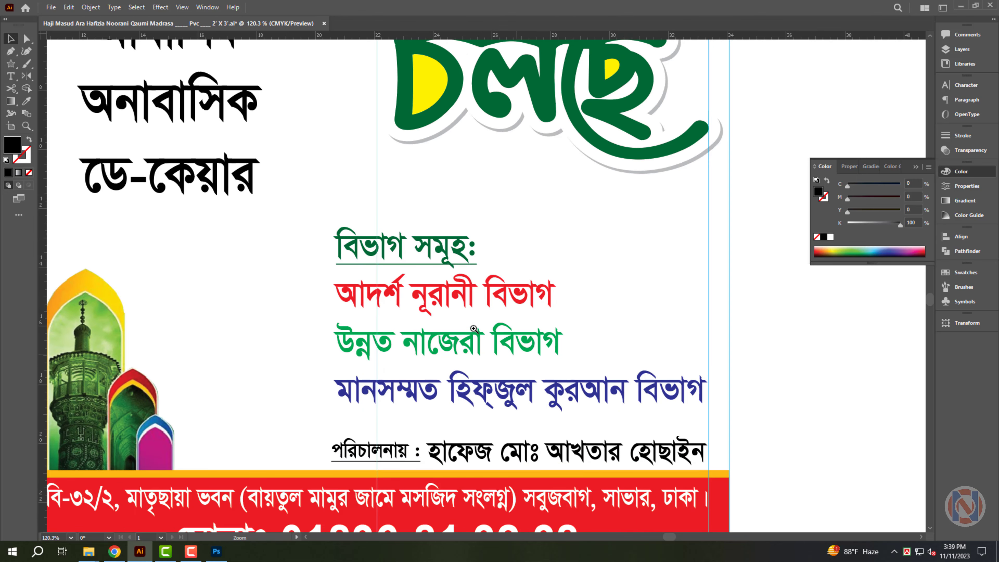
- Enlarge the coloured department list proportionally from its upper left corner so it fills the space above the director's name line
scroll(474, 328, up, 2)
click(293, 227)
drag(292, 221, 221, 168)
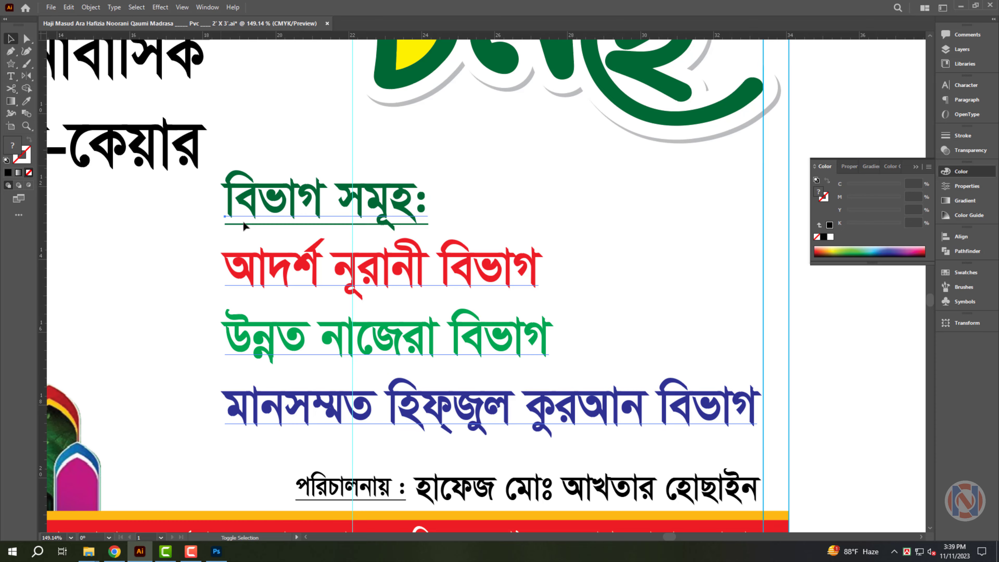
- Enlarge the mosque arches picture above the footer proportionally from its upper right corner
scroll(157, 276, down, 3)
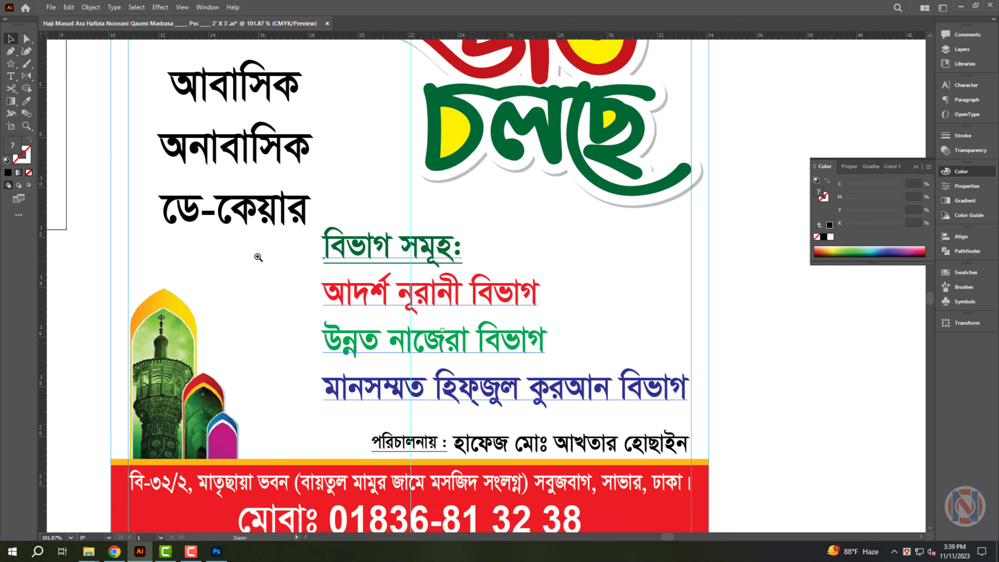
scroll(258, 257, up, 4)
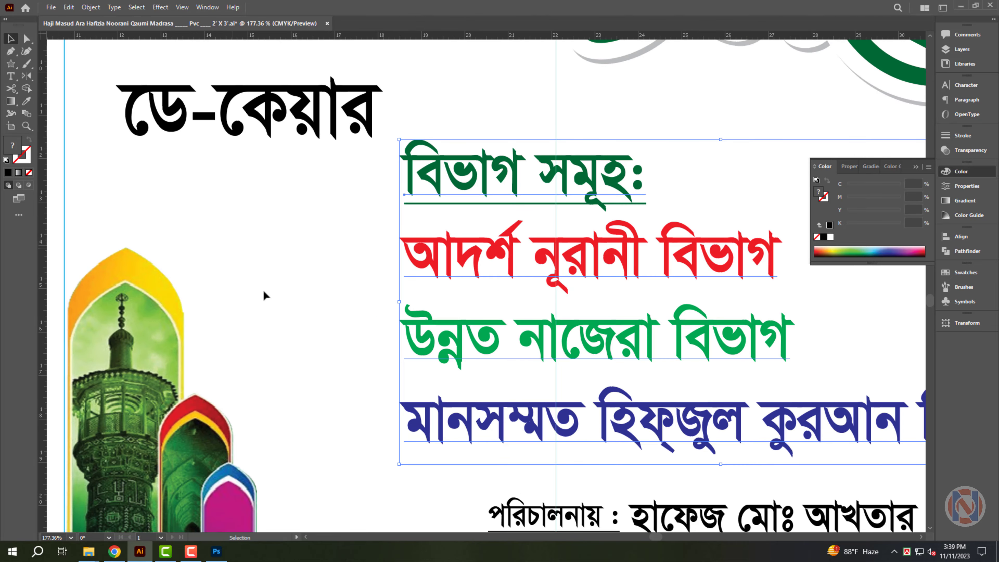
click(263, 294)
drag(258, 231, 406, 147)
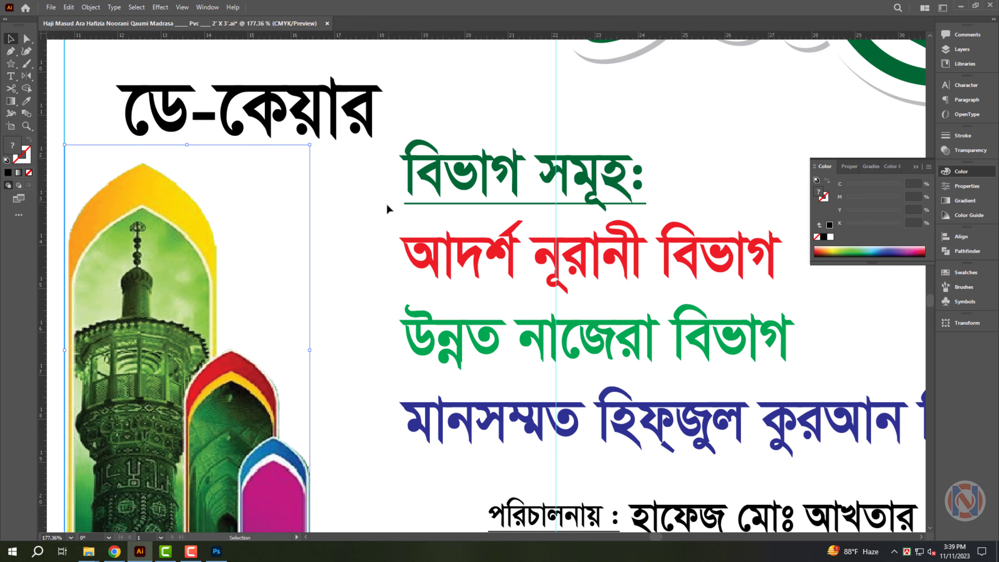
click(388, 208)
- Draw a small square turned into a diamond before the line আদর্শ নূরানী বিভাগ and fill it with C 100, M 0, Y 0, K 0
click(19, 71)
click(51, 62)
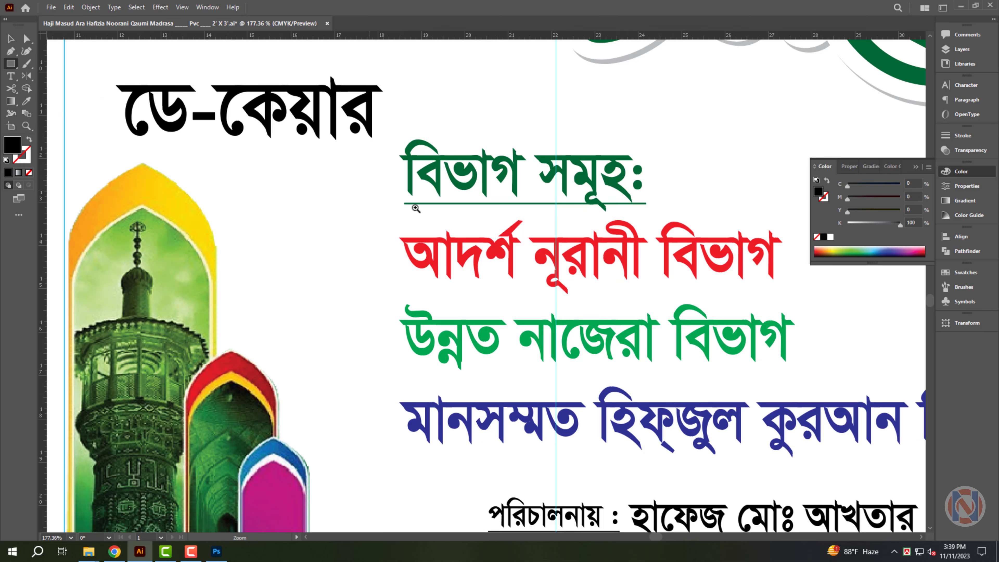
scroll(374, 183, up, 2)
mouse_move(317, 129)
mouse_down()
mouse_move(402, 205)
mouse_move(339, 315)
mouse_up()
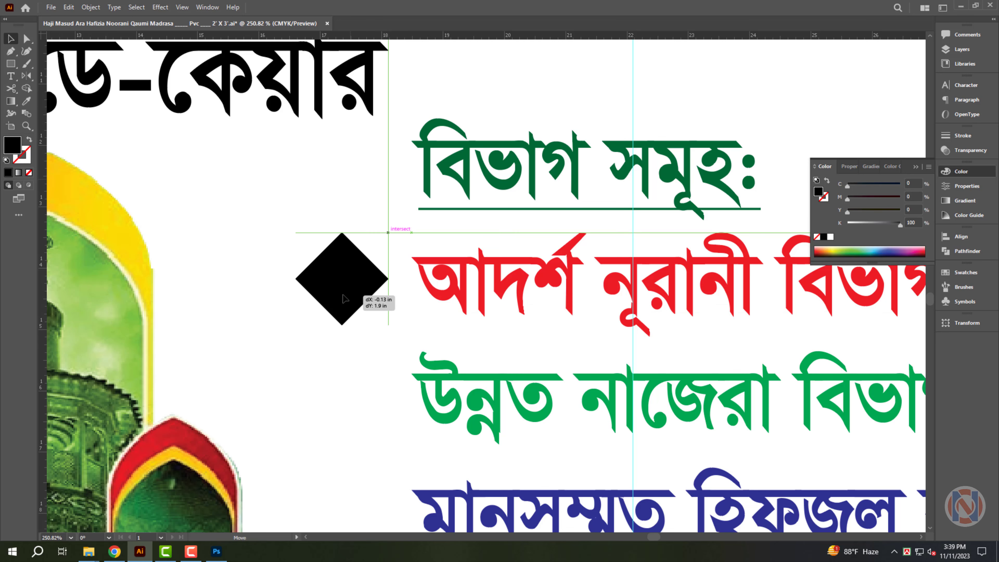
click(900, 184)
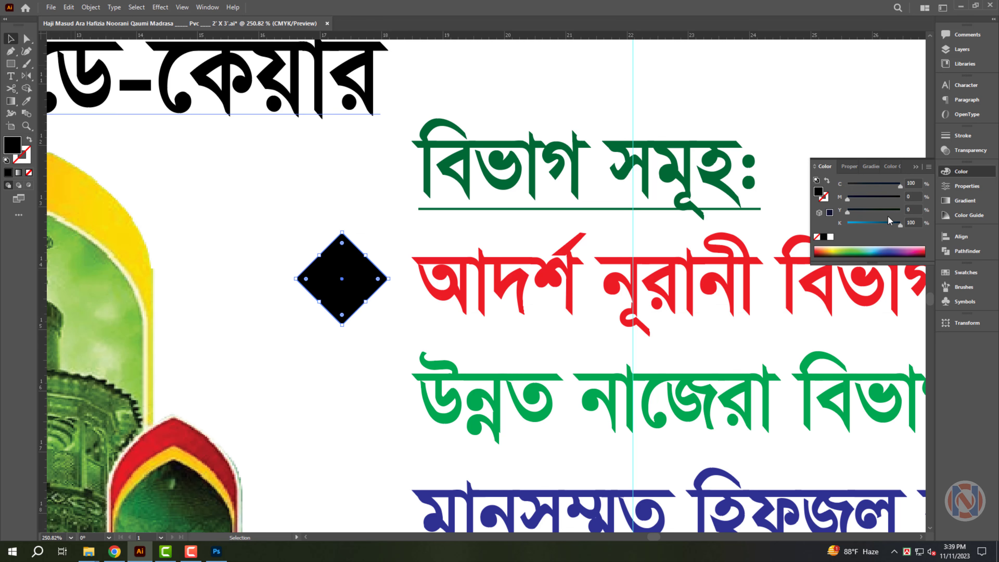
drag(887, 223, 848, 223)
- Copy the cyan diamond slightly to its left so the two overlap, and fill the copy with C 20, M 0, Y 0, K 0
drag(356, 290, 341, 287)
text(20)
key(Return)
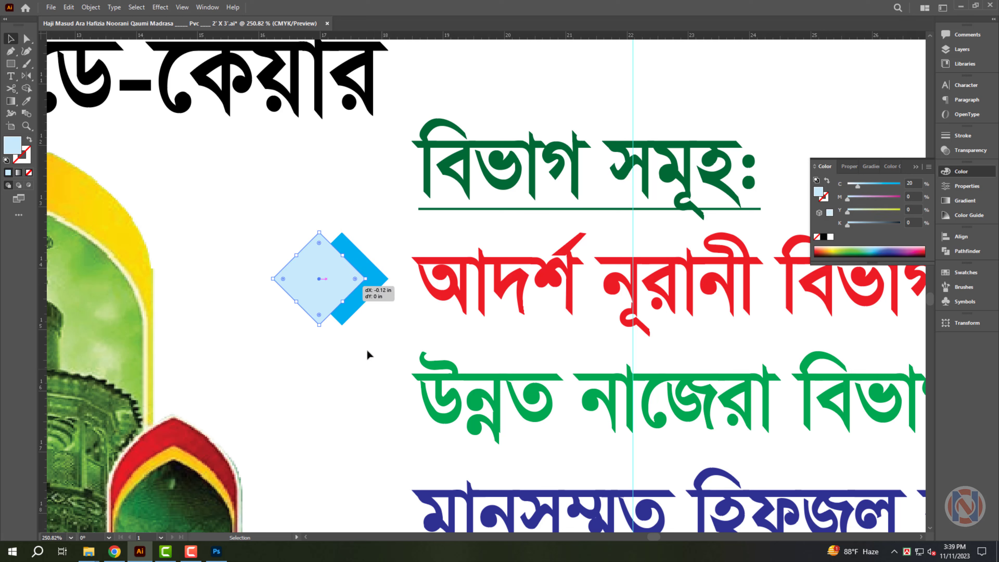
- Scale down the two-tone diamond bullet proportionally and copy it in front of the second and third department lines
drag(380, 370, 297, 304)
scroll(391, 244, down, 5)
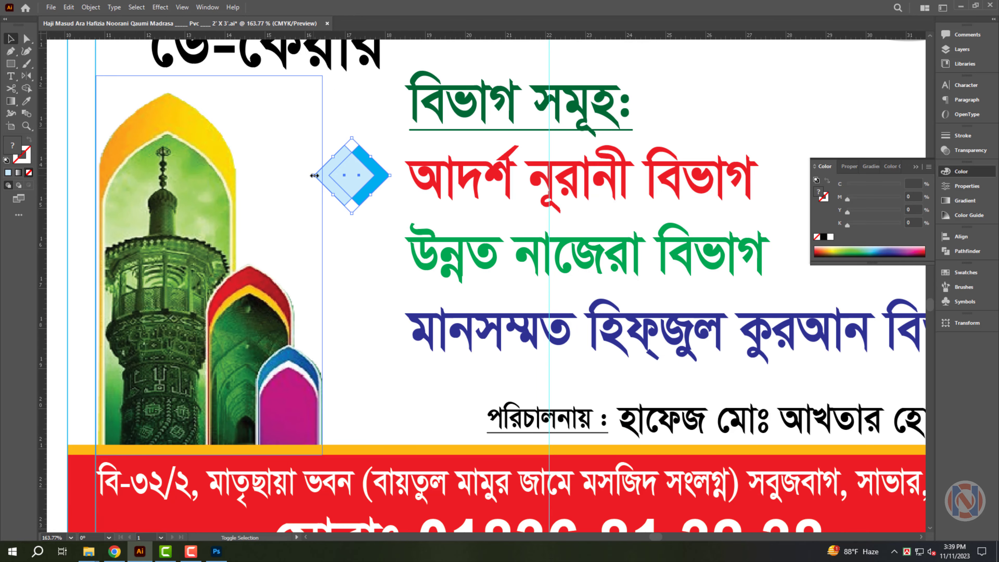
drag(314, 175, 384, 254)
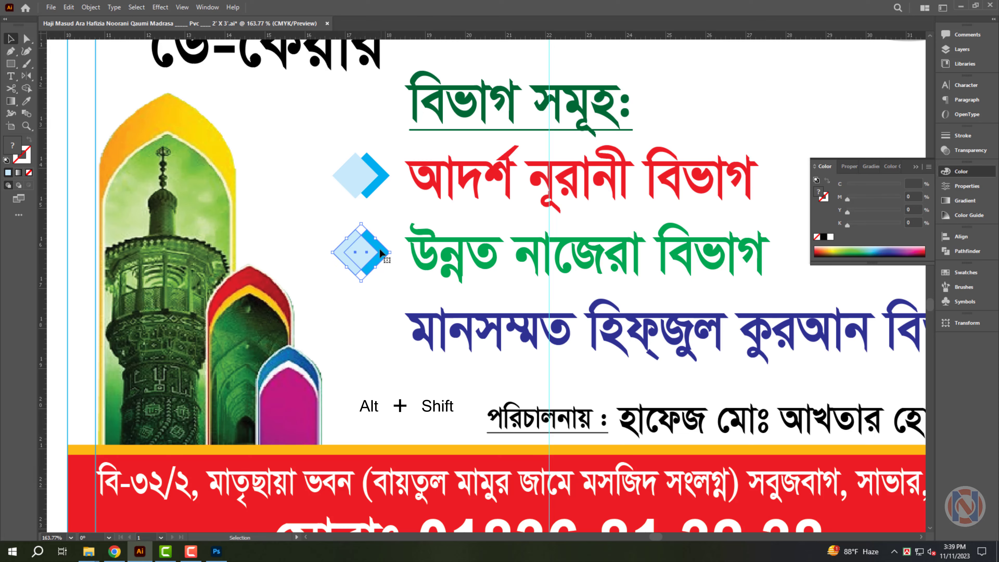
key(ctrl+d)
- Move the বালক/বালিকা শাখা line up beside the emblem and raise the আবাসিক, অনাবাসিক, ডে-কেয়ার text block
scroll(382, 254, down, 5)
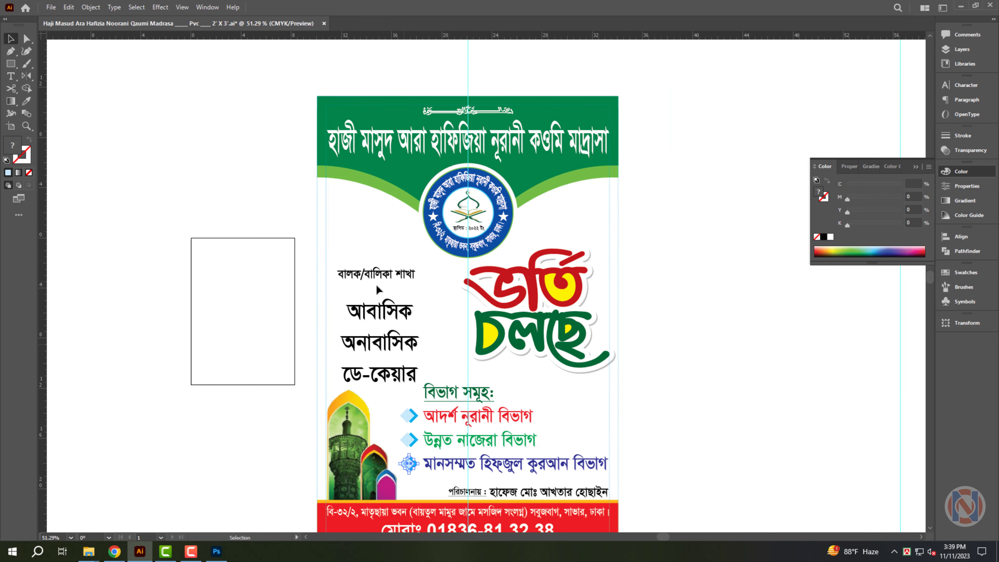
scroll(376, 273, up, 3)
drag(375, 275, 375, 192)
drag(400, 341, 408, 310)
- Replace the leading ে sign of ডে-কেয়ার with a newly typed one and delete the extra characters before it
text(t)
text(ে)
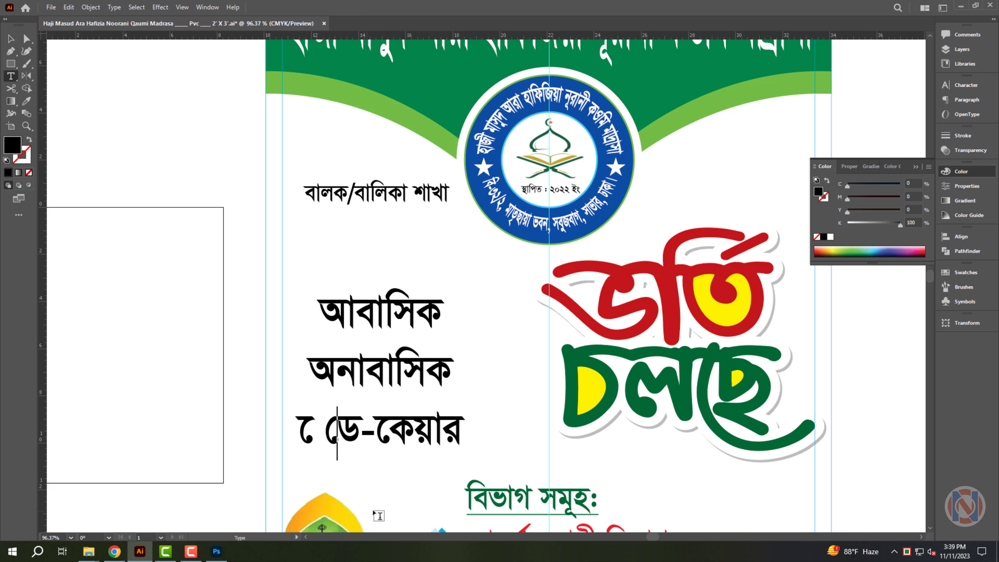
drag(325, 428, 272, 415)
key(BackSpace)
key(Escape)
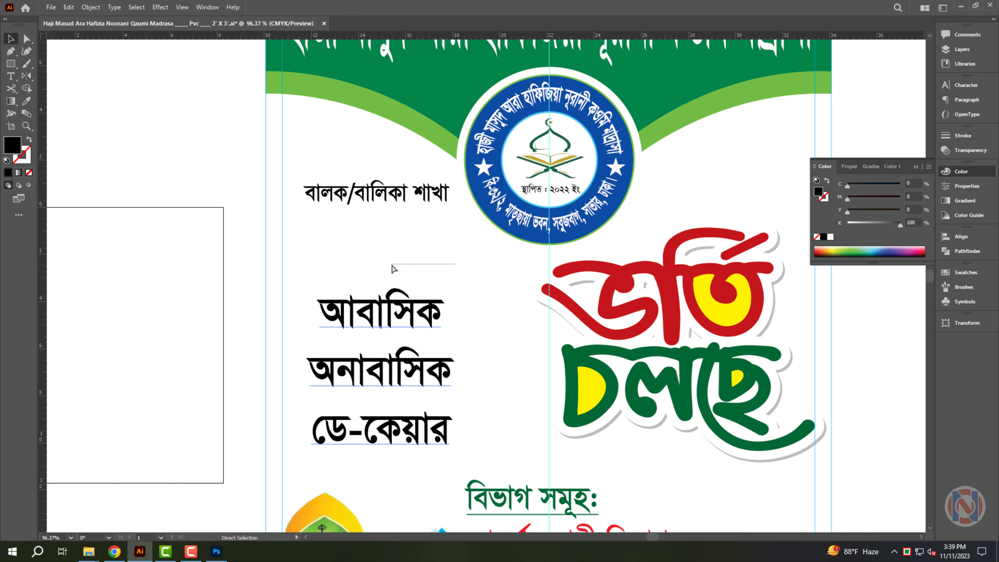
- Copy the red footer rectangle up behind the ডে-কেয়ার line and scale it down to a narrow bar starting at the banner's left edge
scroll(475, 290, down, 3)
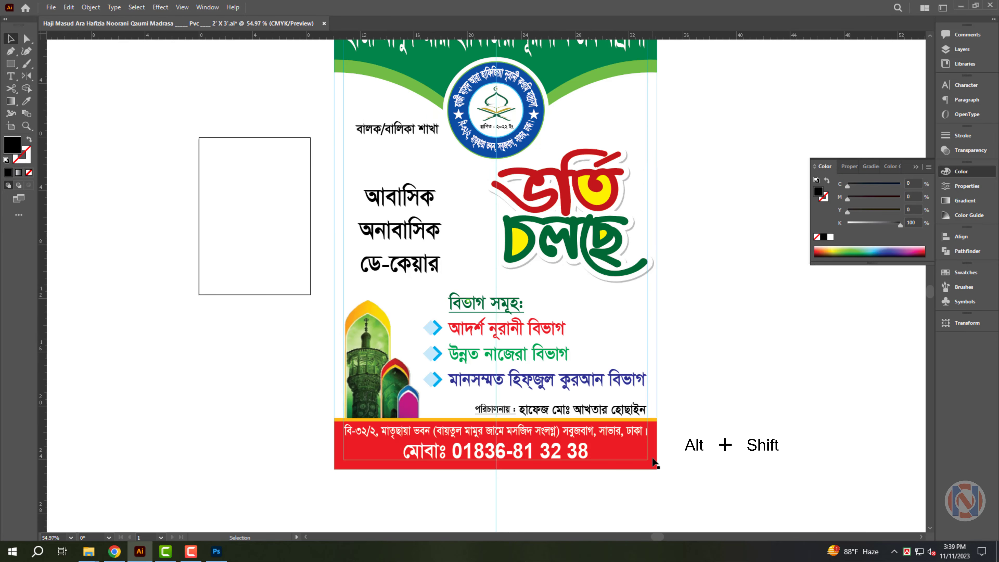
drag(654, 453, 632, 265)
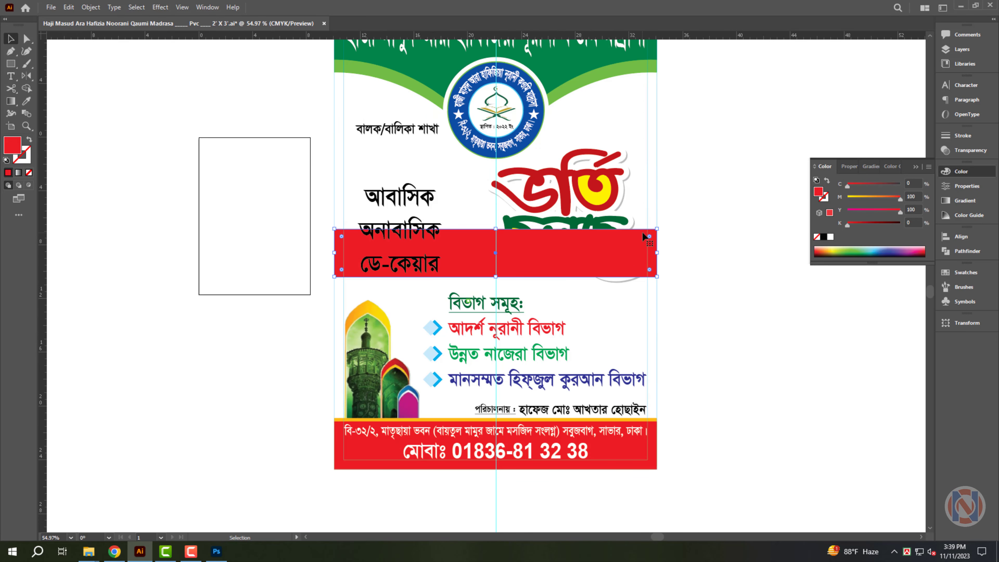
drag(657, 230, 493, 252)
key(ctrl+=)
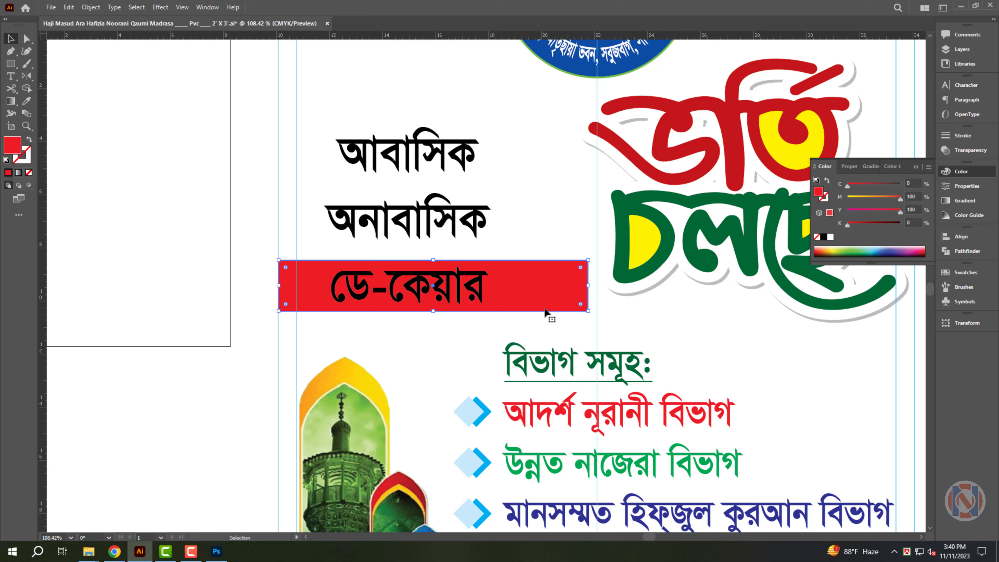
- Increase the line spacing of the আবাসিক, অনাবাসিক, ডে-কেয়ার text block and enlarge it proportionally about its centre
click(395, 229)
key(alt+Down)
key(alt+Down)
key(alt+Down)
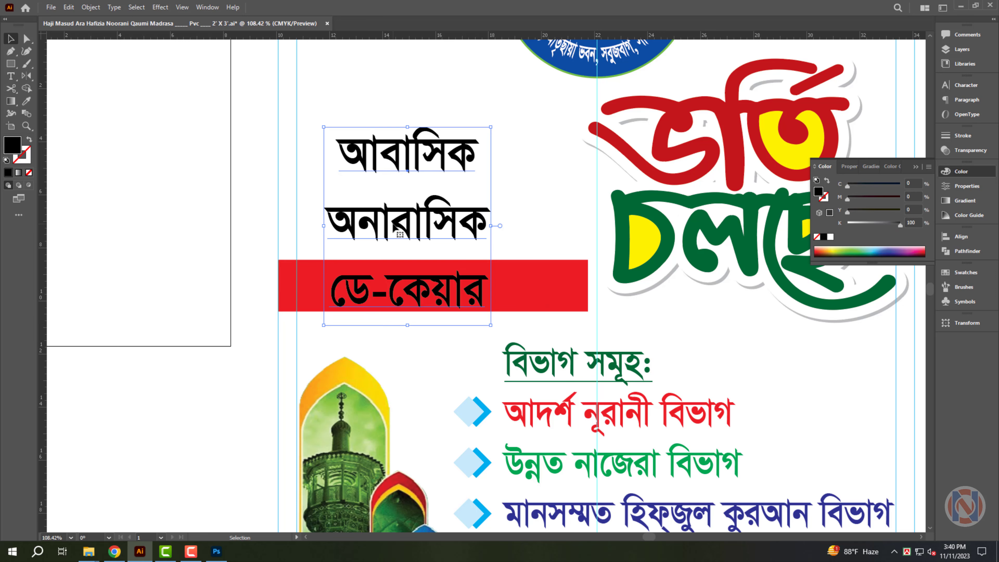
drag(412, 128, 411, 93)
- Make the red bar behind ডে-কেয়ার taller and copy it at equal spacing behind the অনাবাসিক and আবাসিক lines
click(554, 294)
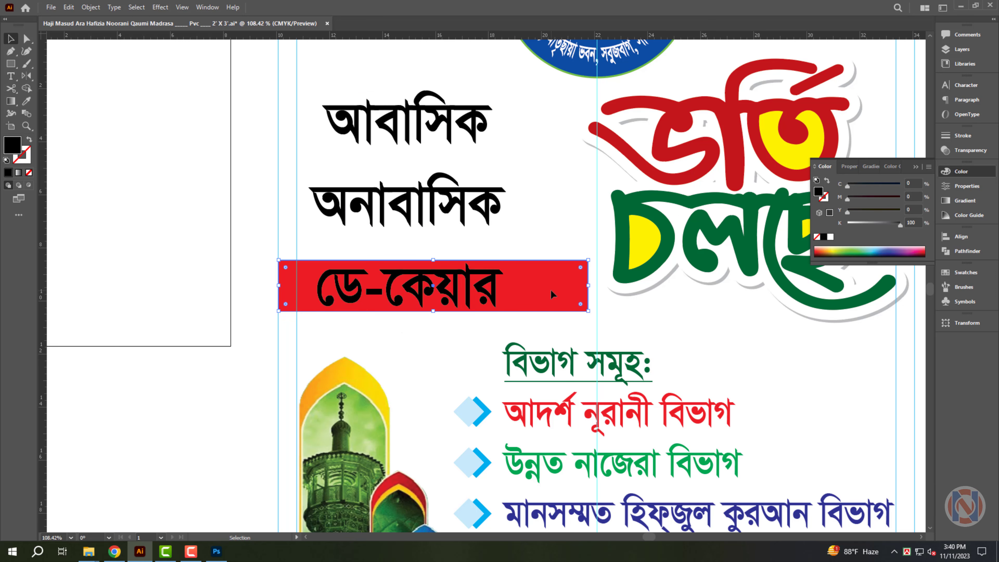
drag(435, 319, 435, 320)
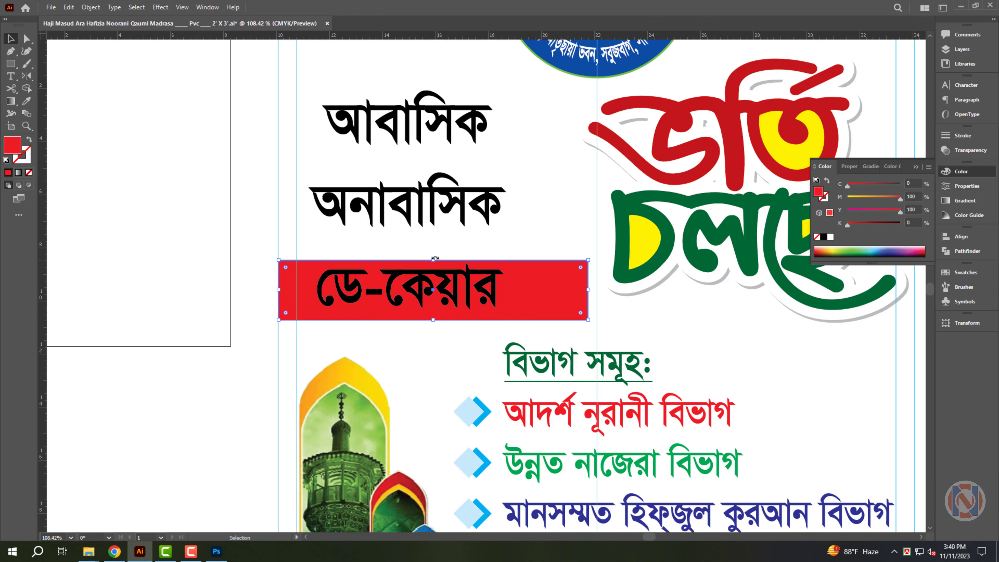
drag(507, 278, 518, 214)
key(ctrl+d)
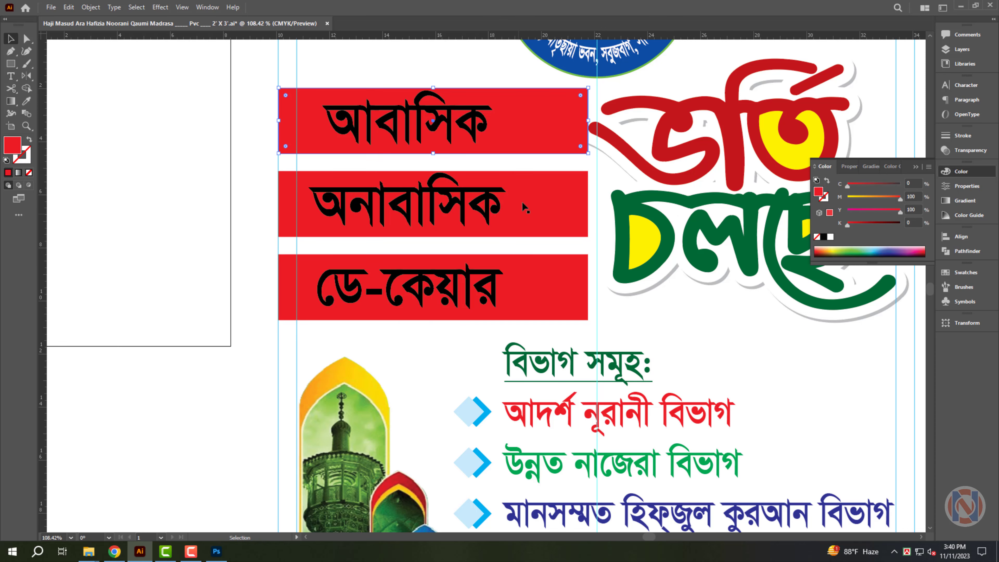
- Reduce the three-line text block's height slightly to centre its lines on the red bars, and colour the text white with K 0
click(438, 145)
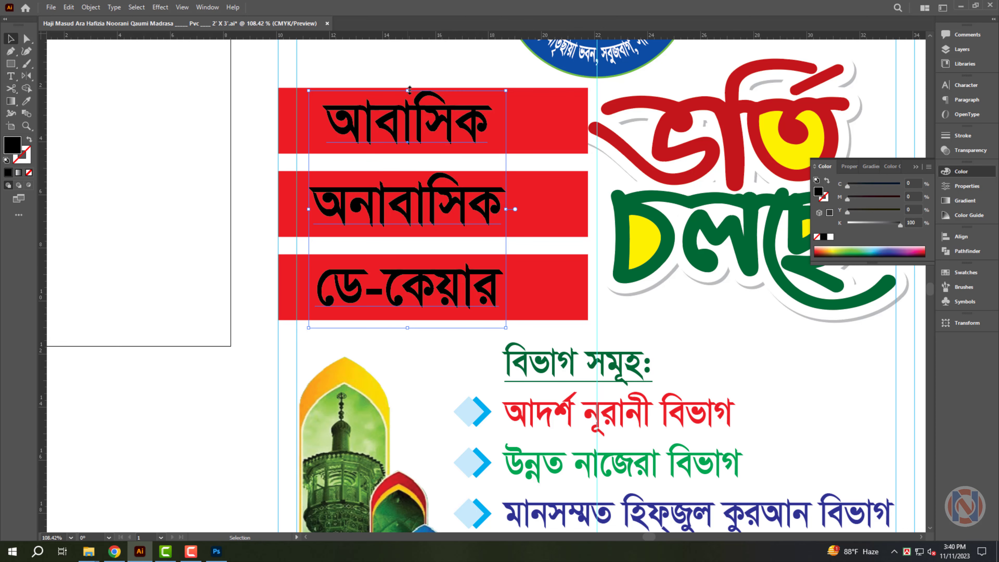
drag(410, 89, 465, 126)
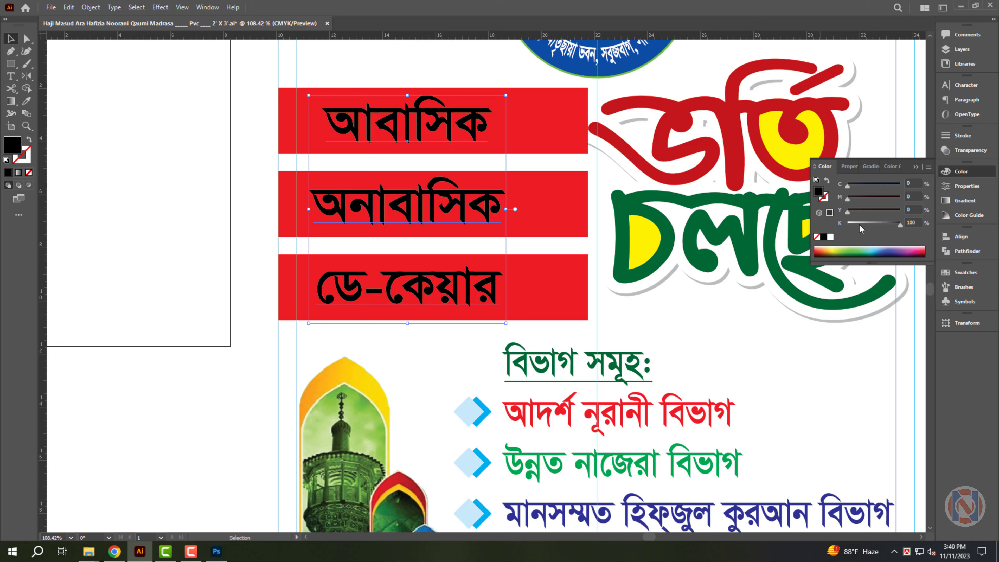
drag(861, 225, 847, 225)
- Send the three red bars behind the ভর্তি চলছে lettering and shorten them from their right ends to clear it
click(562, 139)
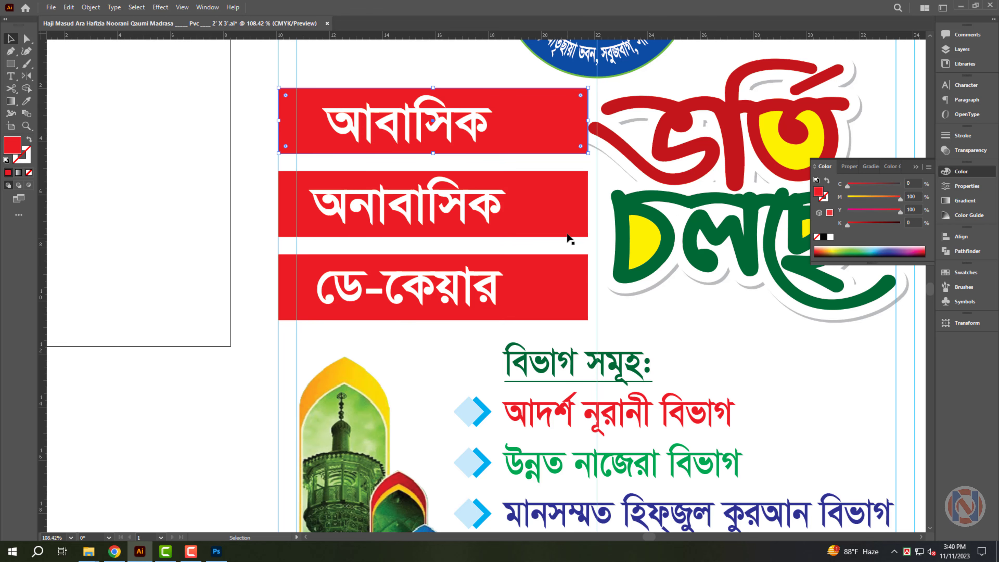
key(ctrl+shift+[)
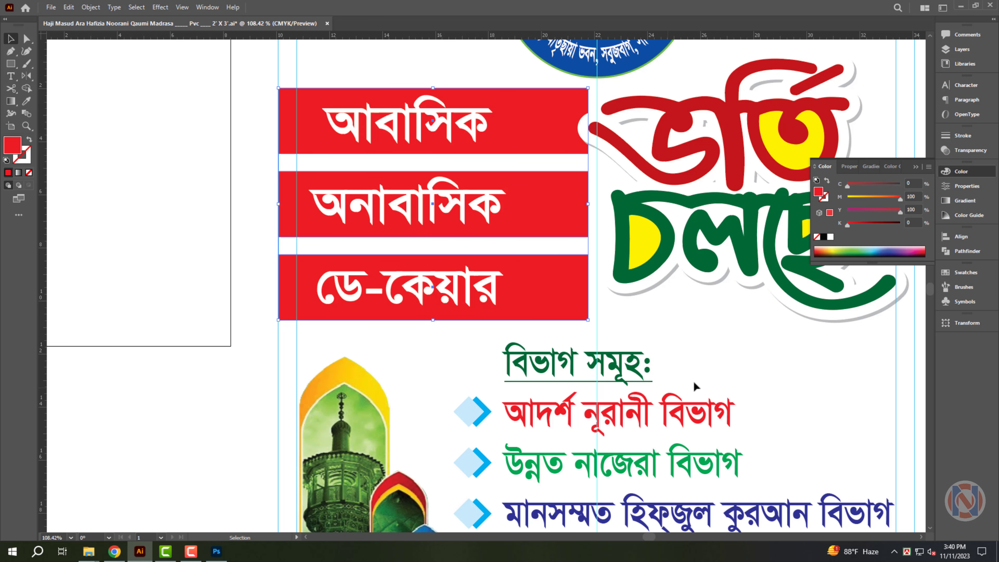
click(721, 334)
drag(590, 273, 503, 315)
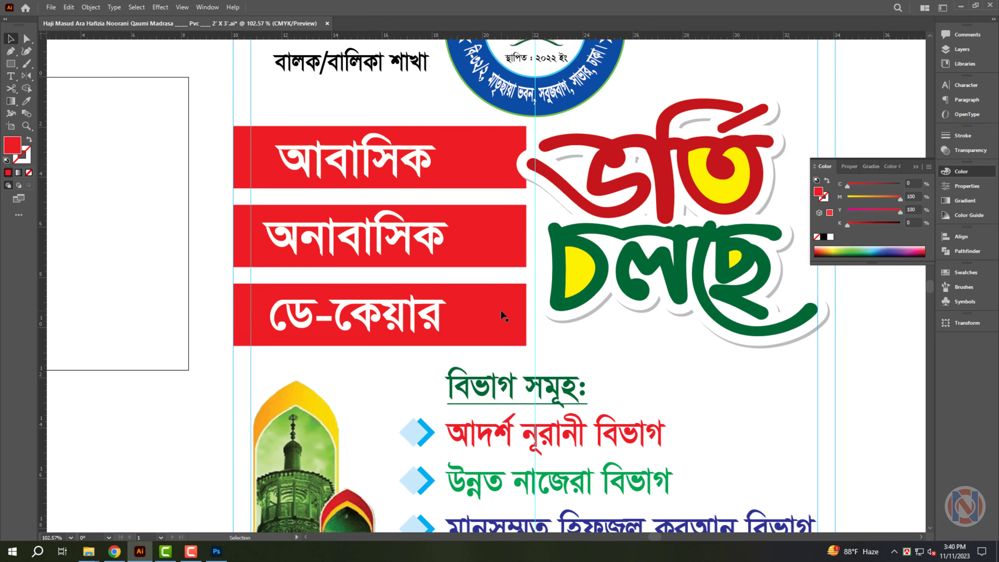
shift+click(484, 222)
shift+click(507, 177)
drag(528, 238, 506, 233)
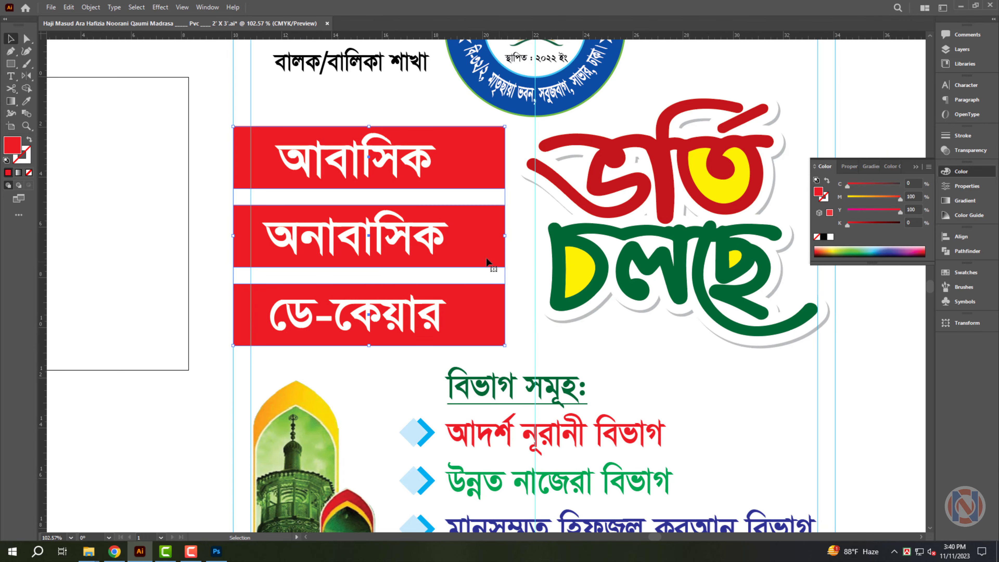
- Recolour the আবাসিক bar blue with C 100 and M 100
click(193, 191)
click(456, 158)
click(900, 185)
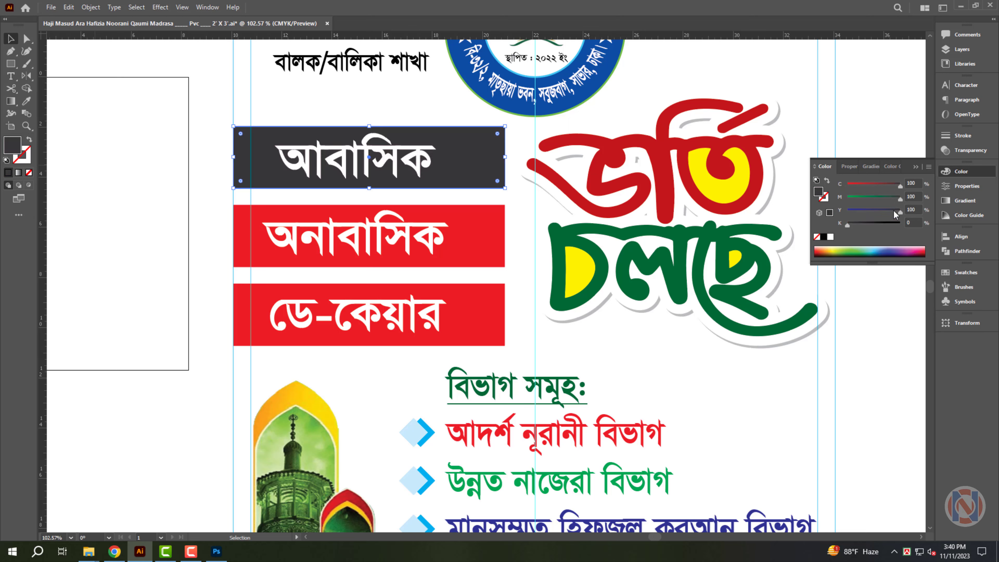
- Colour the অনাবাসিক bar with C 0, M 100, Y 0, K 50 and the ডে-কেয়ার bar black
click(477, 238)
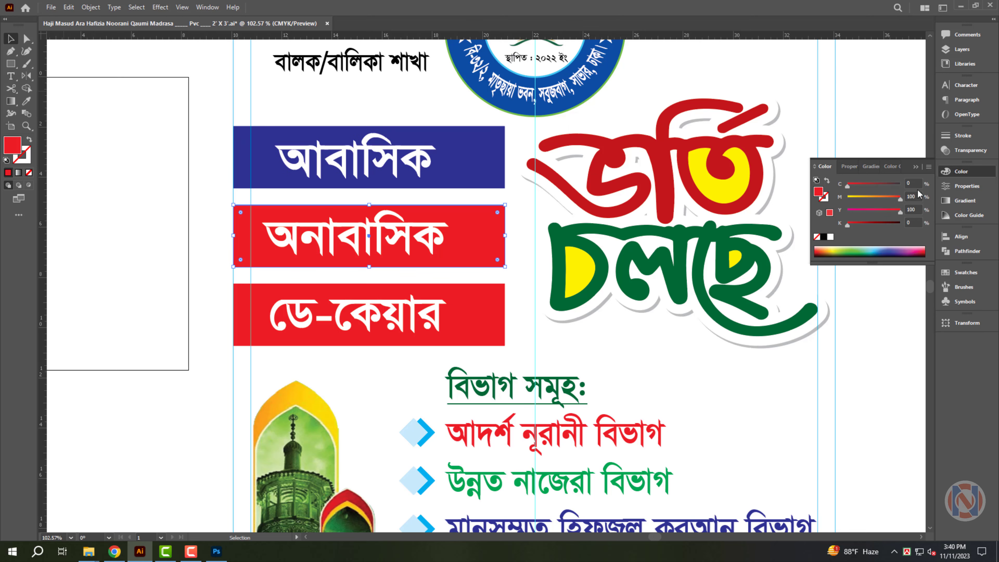
click(921, 223)
text(5)
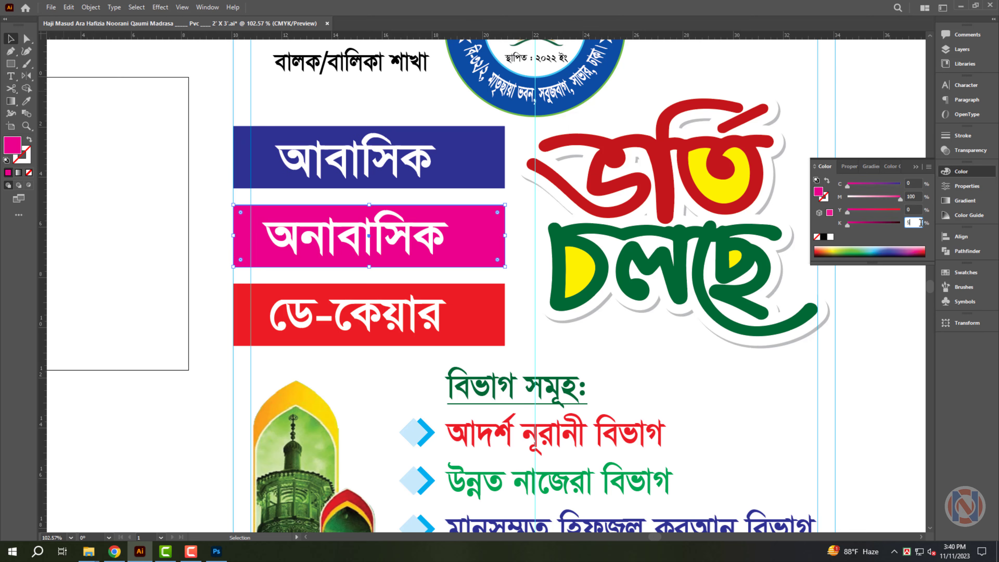
text(0)
key(Return)
click(484, 323)
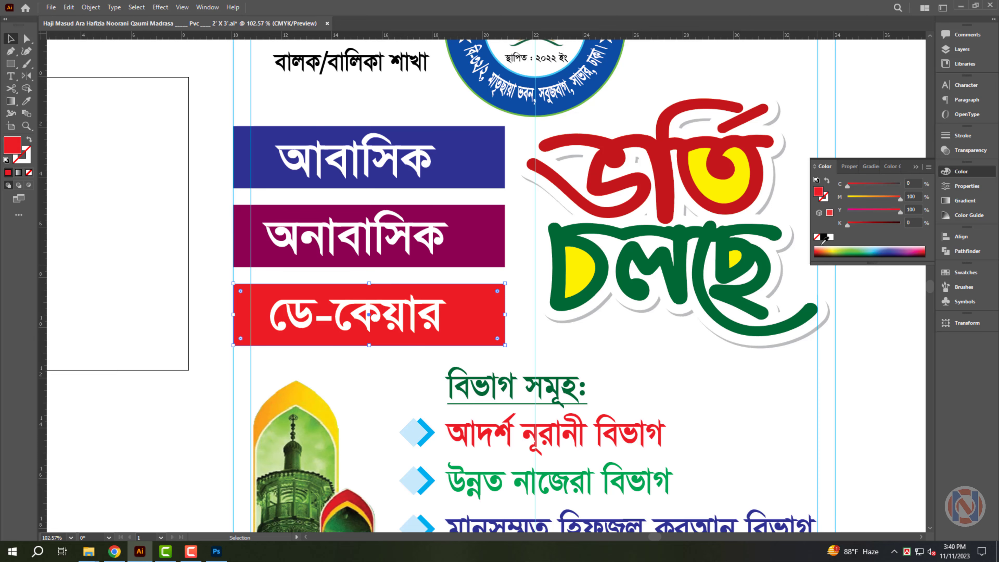
click(824, 236)
- Apply a Drop Shadow to all three bars in Multiply mode with 75% opacity and a 0.2 in X offset
shift+click(488, 252)
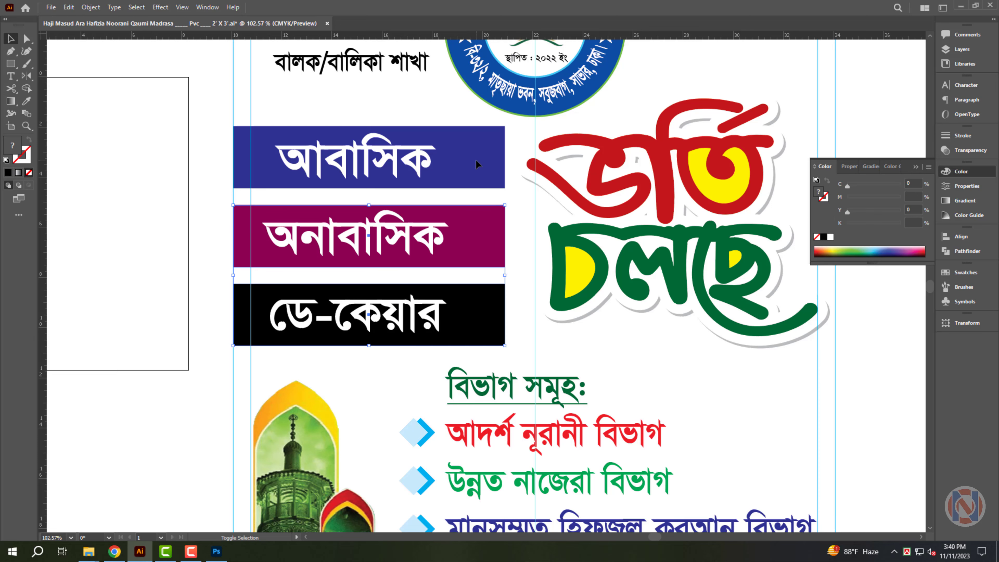
drag(510, 252, 501, 252)
click(160, 7)
mouse_move(177, 124)
click(295, 125)
key(Tab)
key(Tab)
key(Tab)
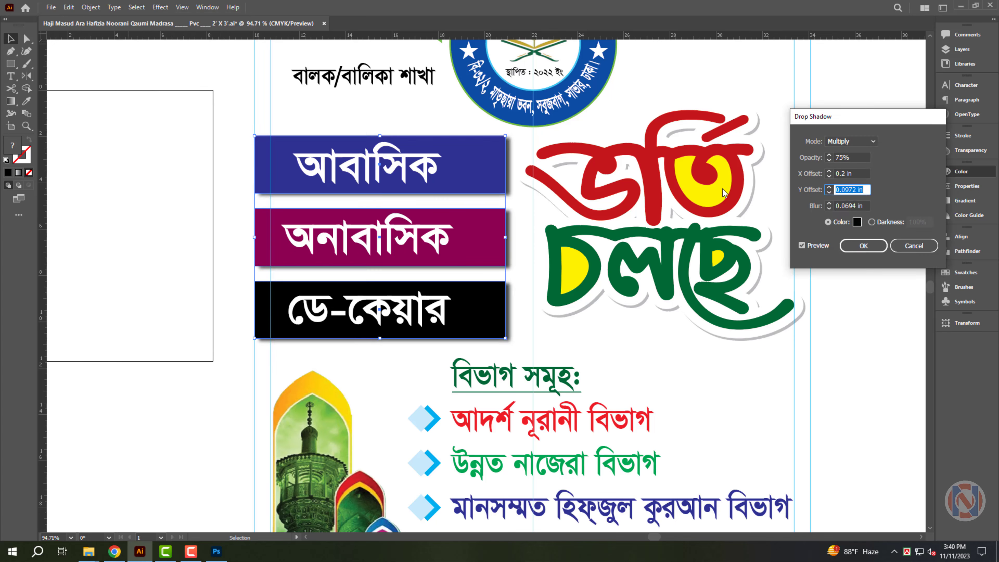
text(.3)
key(Return)
- Expand the appearance of the three bars and stretch their shadows out past the bars' left ends
click(91, 7)
click(123, 141)
drag(248, 244, 208, 239)
- Warp the shadow behind the ডে-কেয়ার bar with a horizontal Arc envelope, using a gentler bend than 50%
click(236, 314)
key(ctrl+alt+shift+w)
drag(500, 213, 700, 163)
click(617, 288)
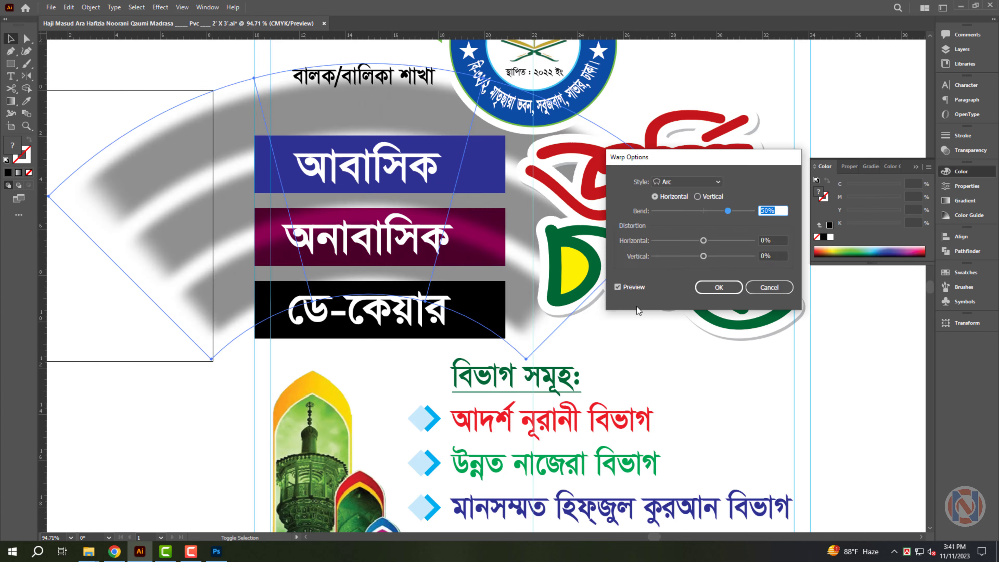
drag(727, 211, 714, 214)
click(719, 288)
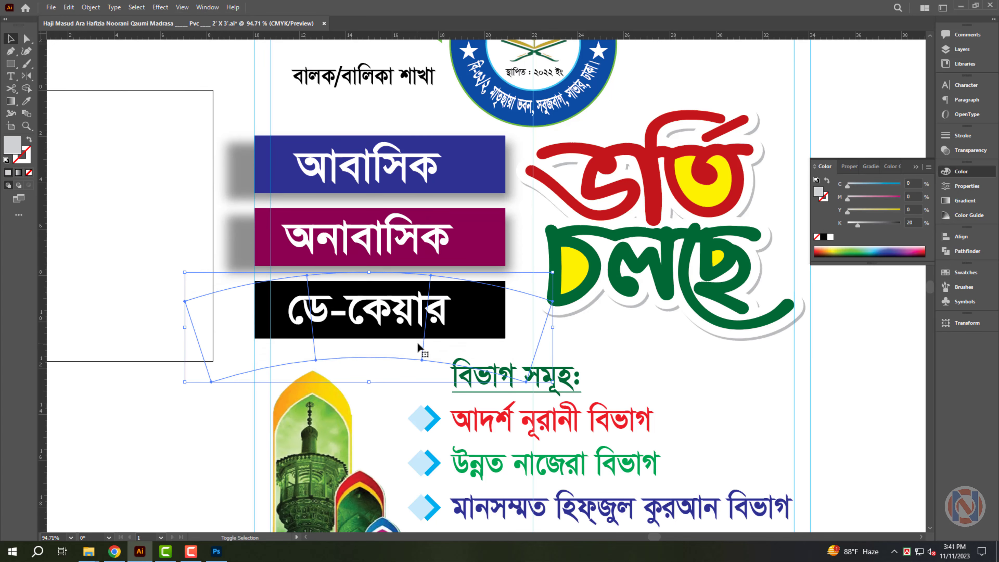
- Expand the arc-warped shadow behind the ডে-কেয়ার bar
scroll(393, 337, up, 1)
click(297, 349)
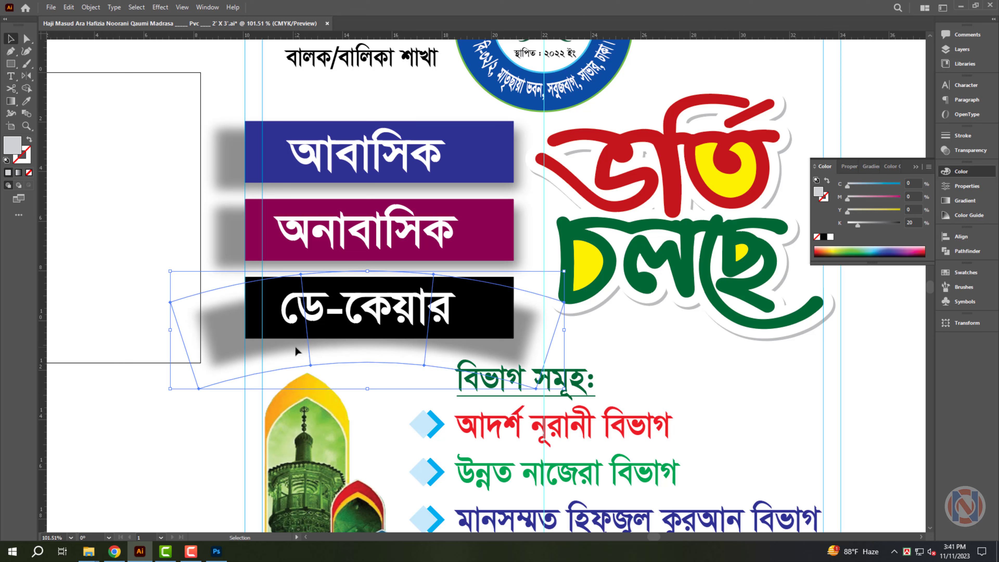
click(90, 7)
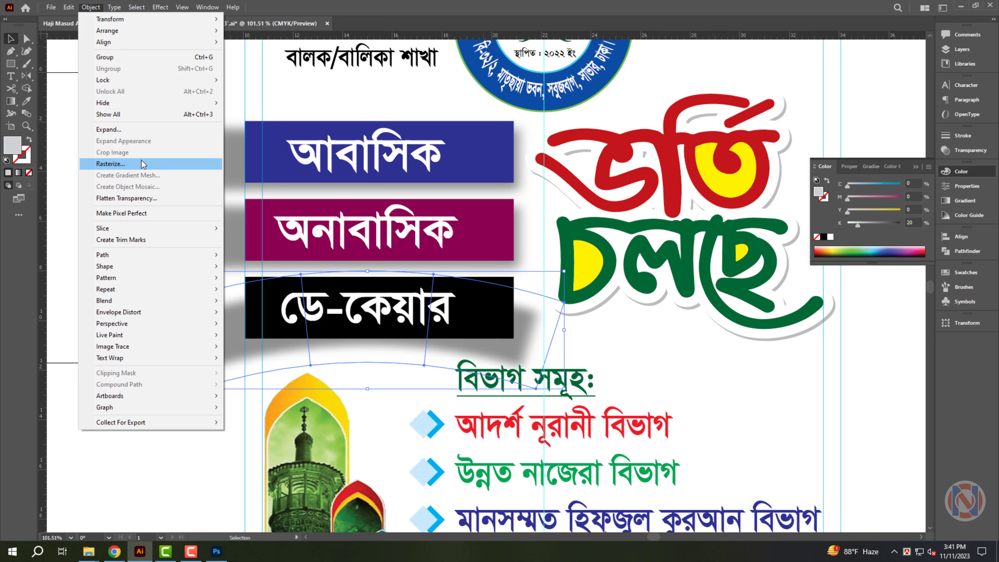
click(137, 133)
key(Return)
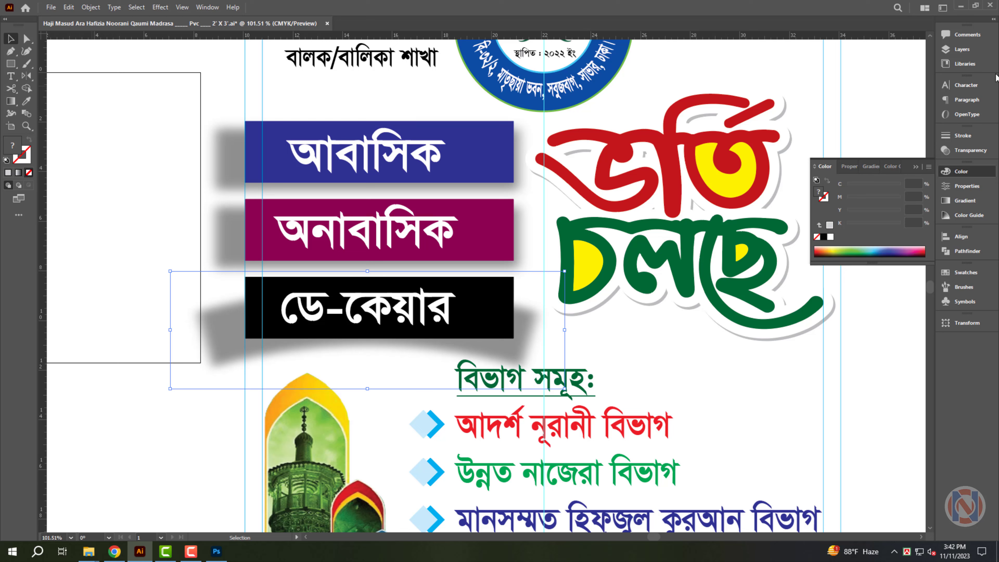
- Crop the arc-warped shadow image behind the ডে-কেয়ার bar so that it starts at the bar's left end
click(966, 186)
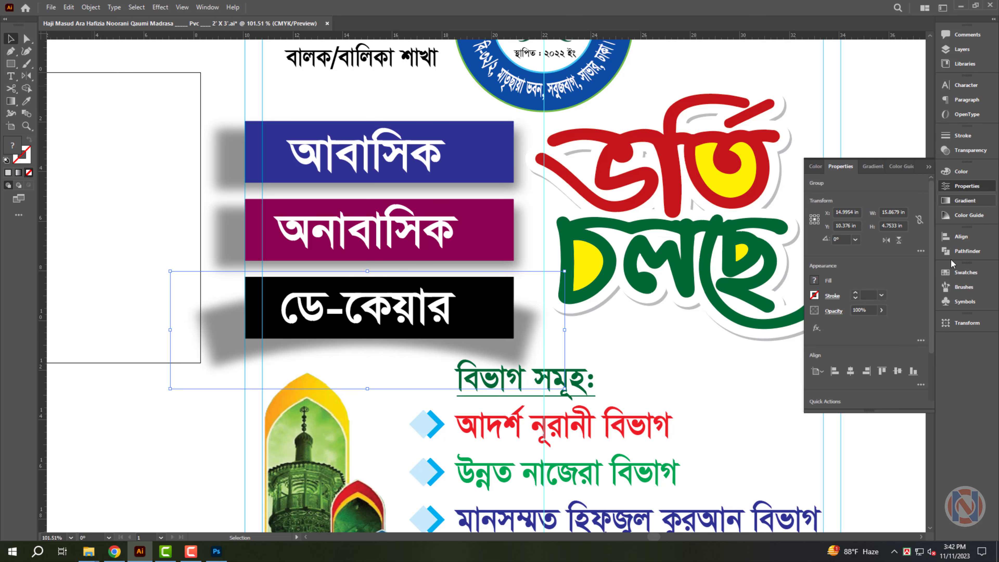
drag(869, 411, 869, 497)
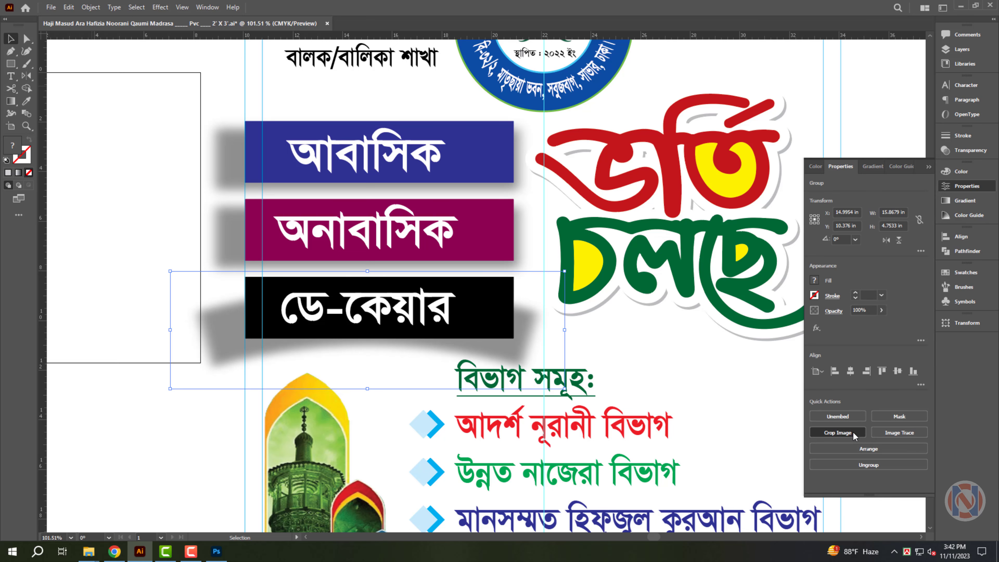
click(838, 432)
drag(171, 334, 247, 333)
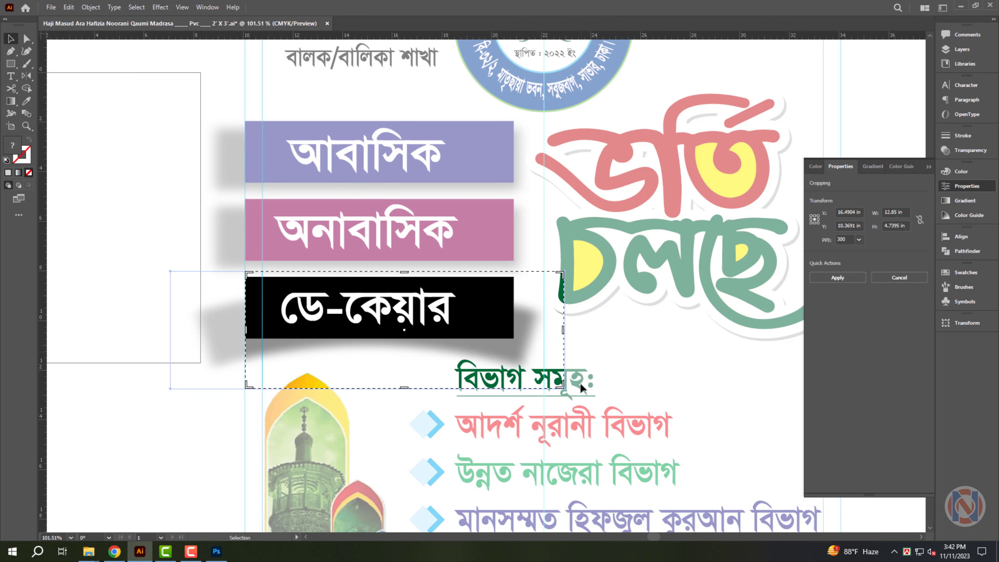
drag(563, 385, 563, 385)
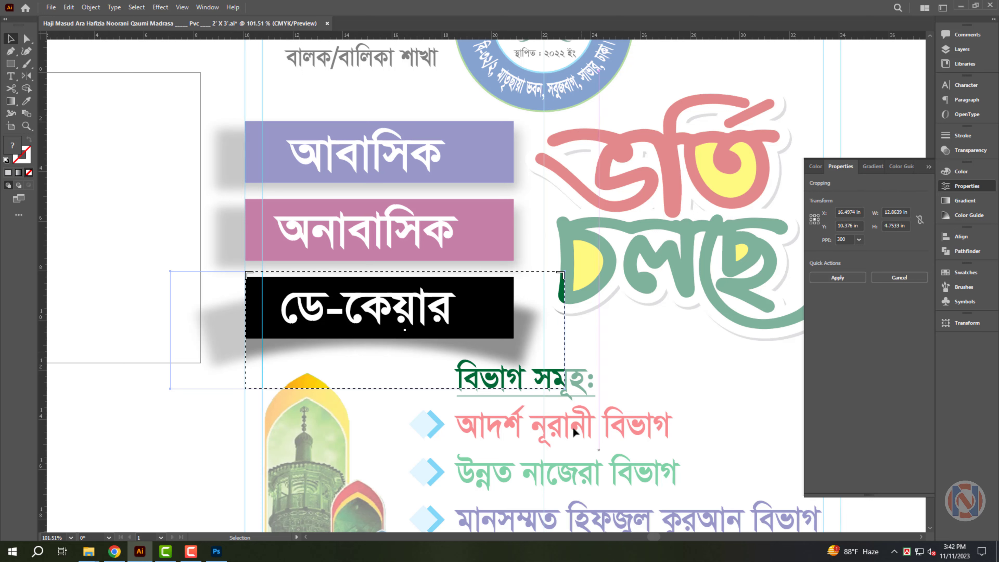
key(Return)
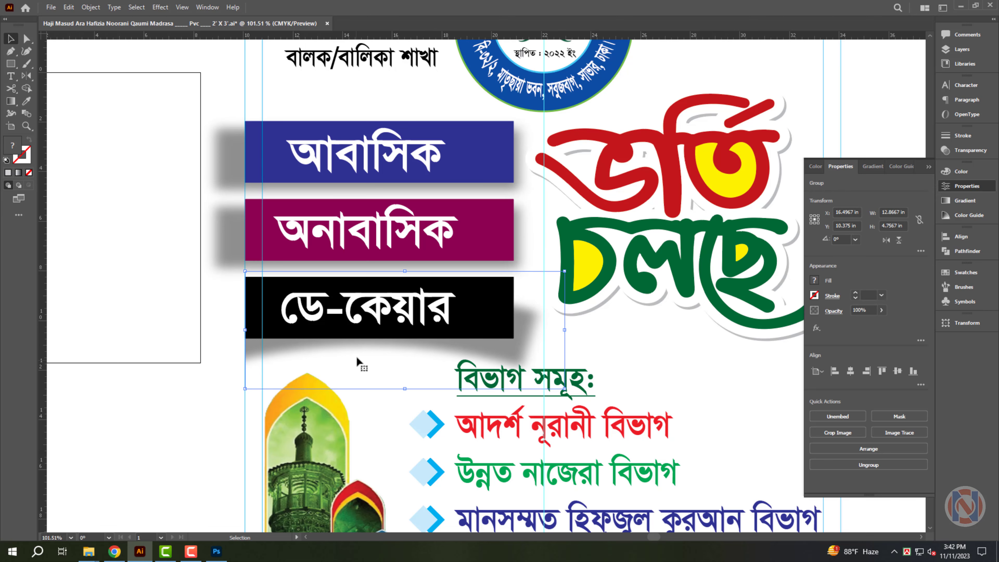
- Delete the straight shadows behind the অনাবাসিক and আবাসিক bars
click(239, 238)
key(Delete)
click(216, 167)
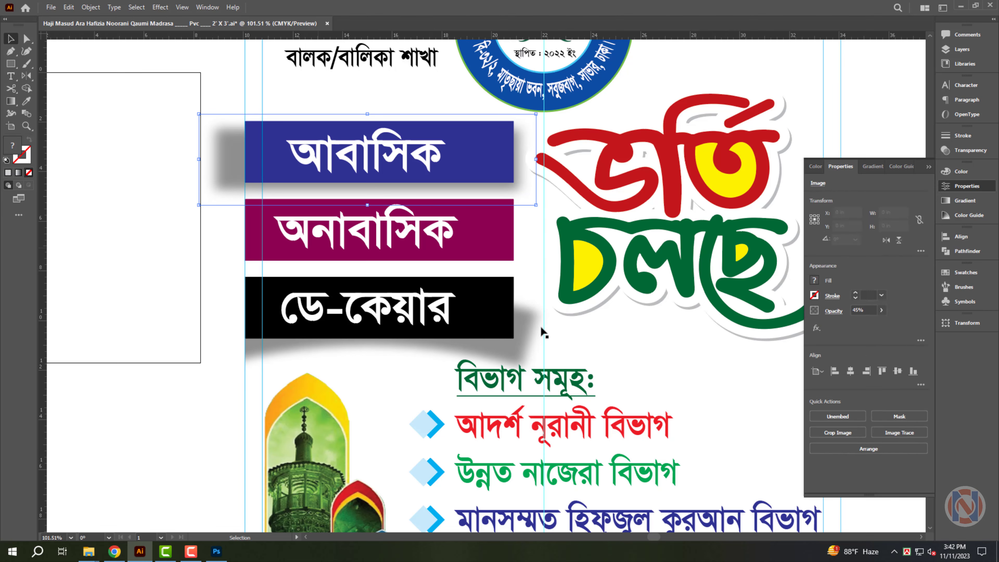
key(Delete)
- Try placing full-strength copies of the cropped shadow behind the অনাবাসিক and আবাসিক bars
mouse_move(521, 277)
mouse_down()
mouse_move(525, 244)
mouse_move(527, 262)
mouse_up()
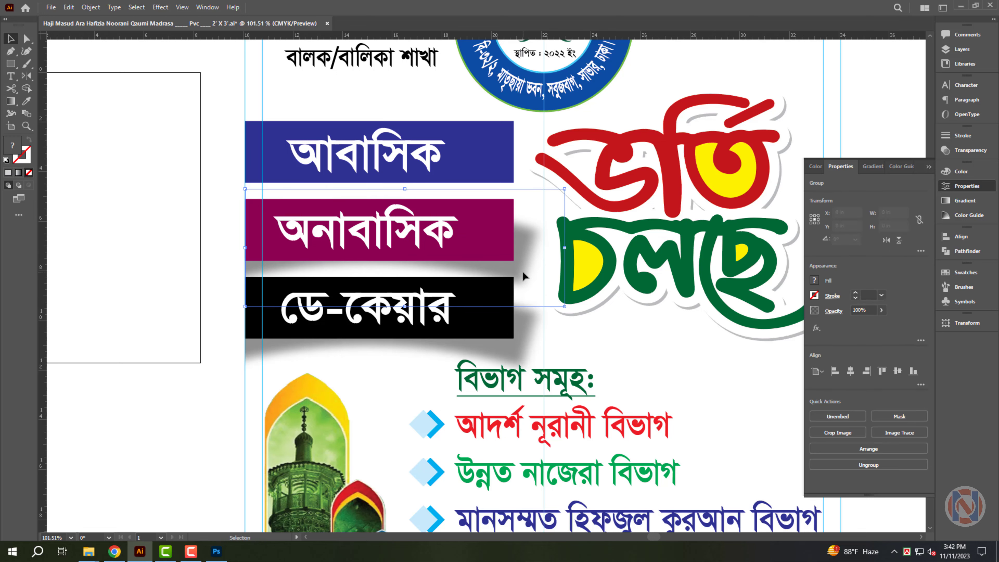
key(ctrl+d)
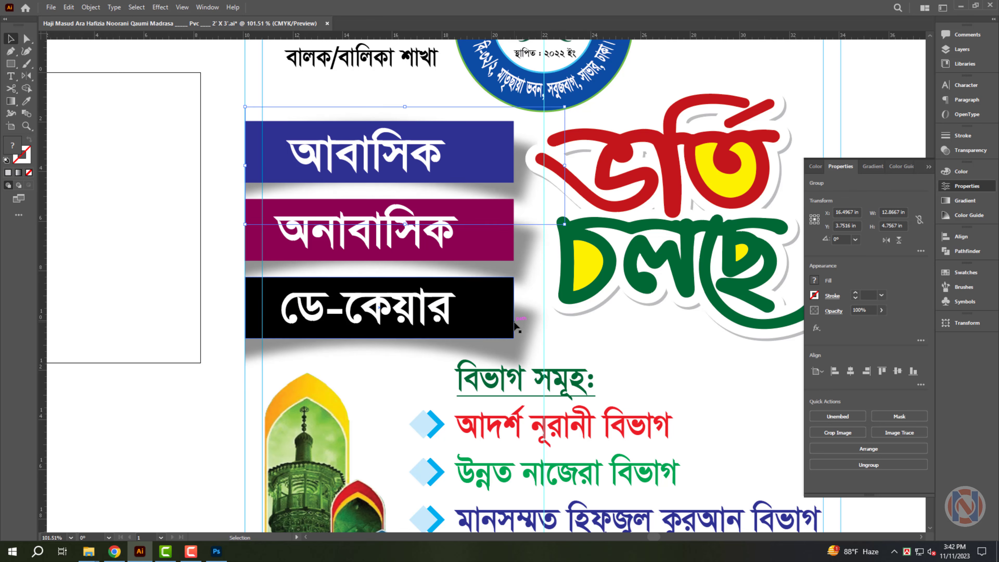
drag(511, 326, 511, 323)
key(ctrl+z)
key(ctrl+z)
key(v)
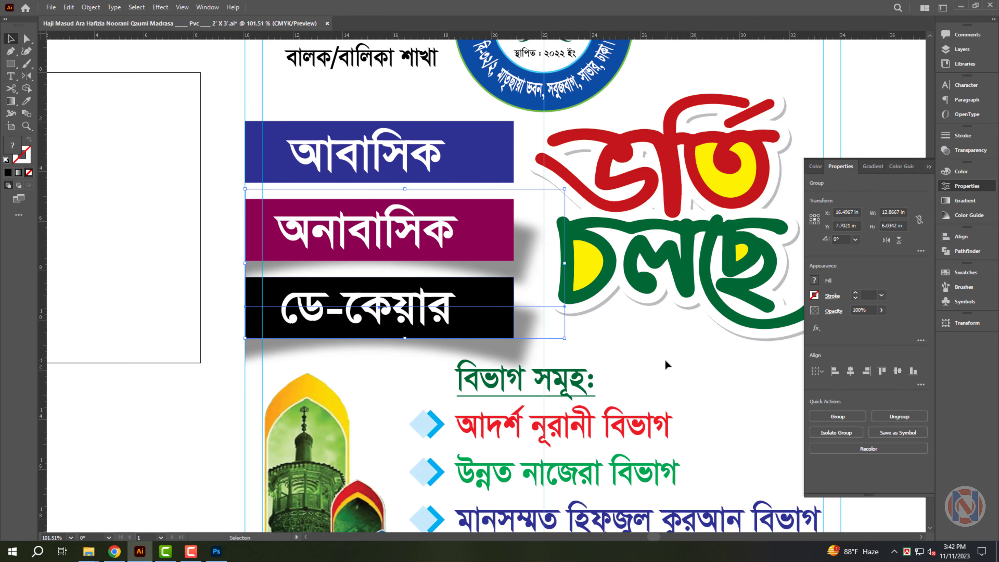
- Set the opacity of the cropped shadow behind the ডে-কেয়ার bar to 50%
click(557, 346)
click(979, 152)
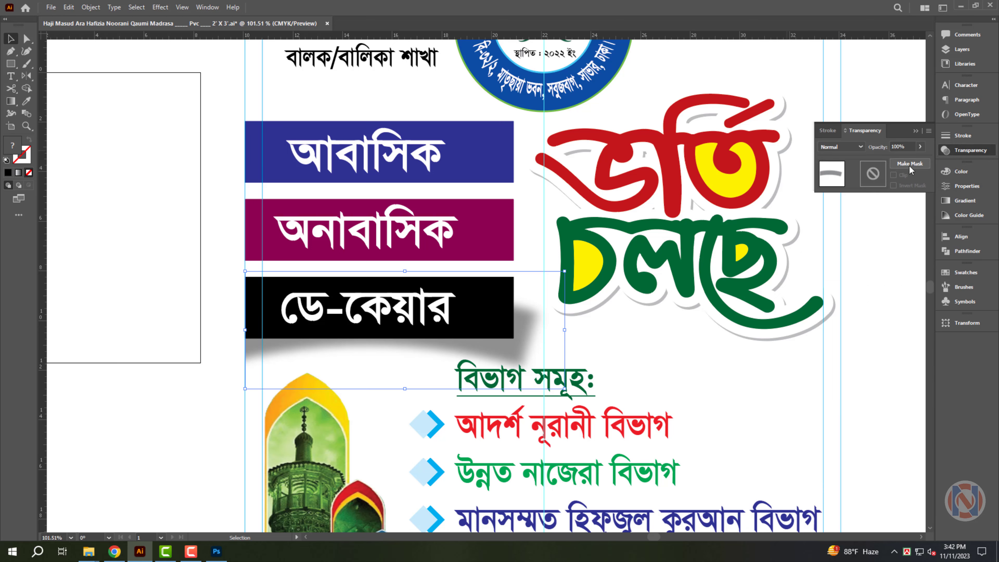
key(Return)
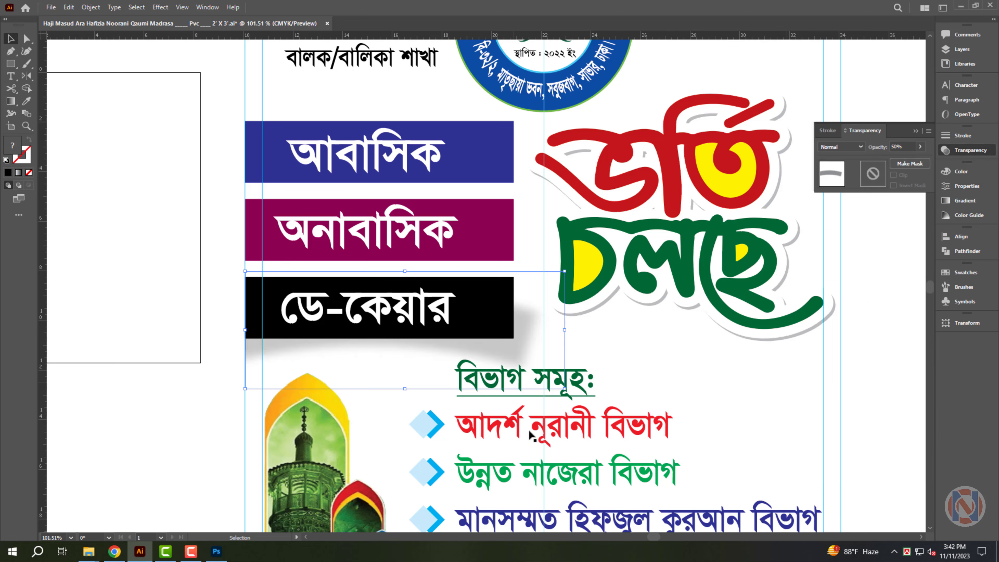
- Duplicate the softened ডে-কেয়ার shadow upward behind the অনাবাসিক bar and repeat the copy behind the আবাসিক bar
drag(524, 344, 539, 287)
key(ctrl+d)
click(122, 203)
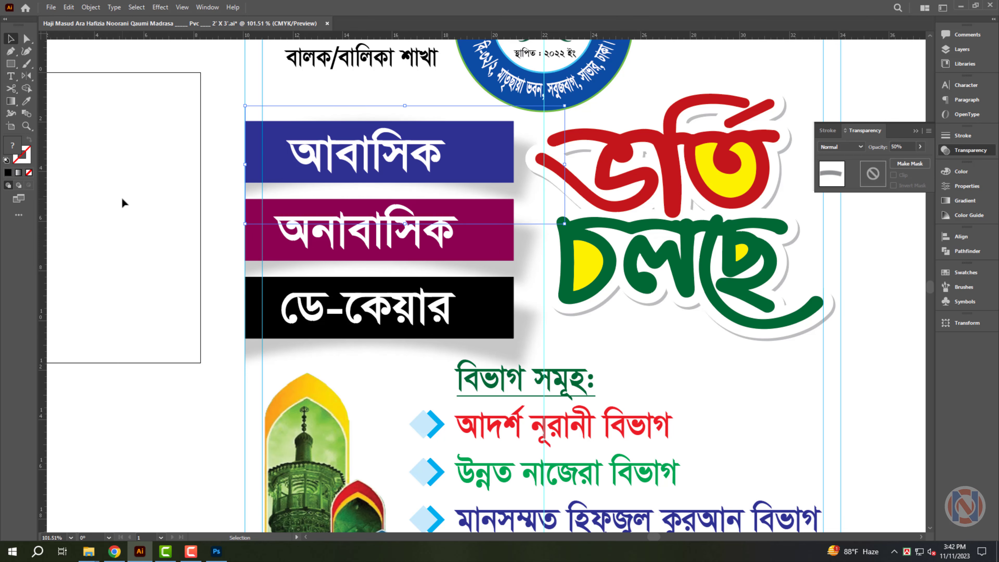
scroll(378, 253, down, 2)
click(585, 282)
click(797, 364)
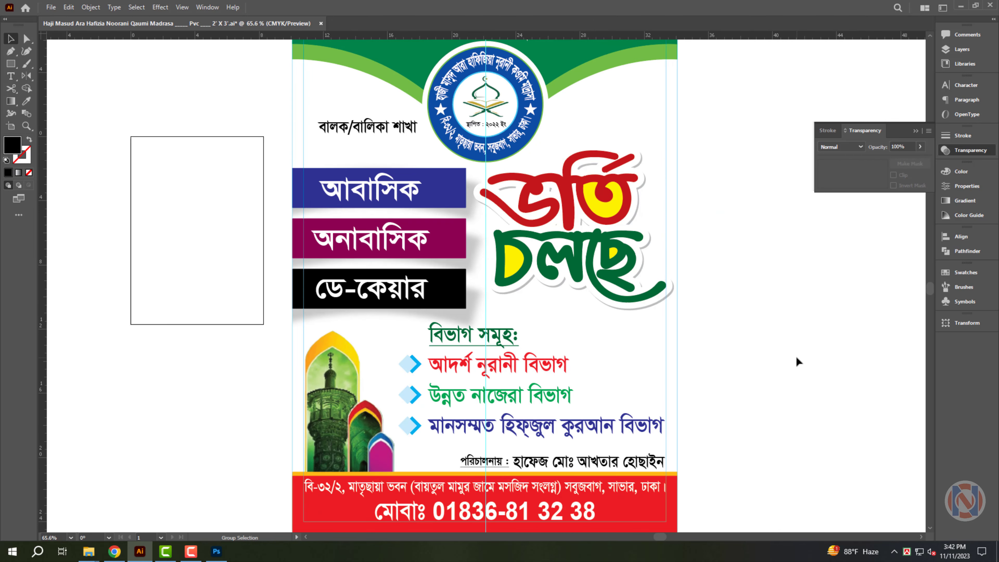
- Replace the slash in the বালক/বালিকা শাখা text with a line break, putting বালিকা শাখা on a second line
ctrl+click(395, 128)
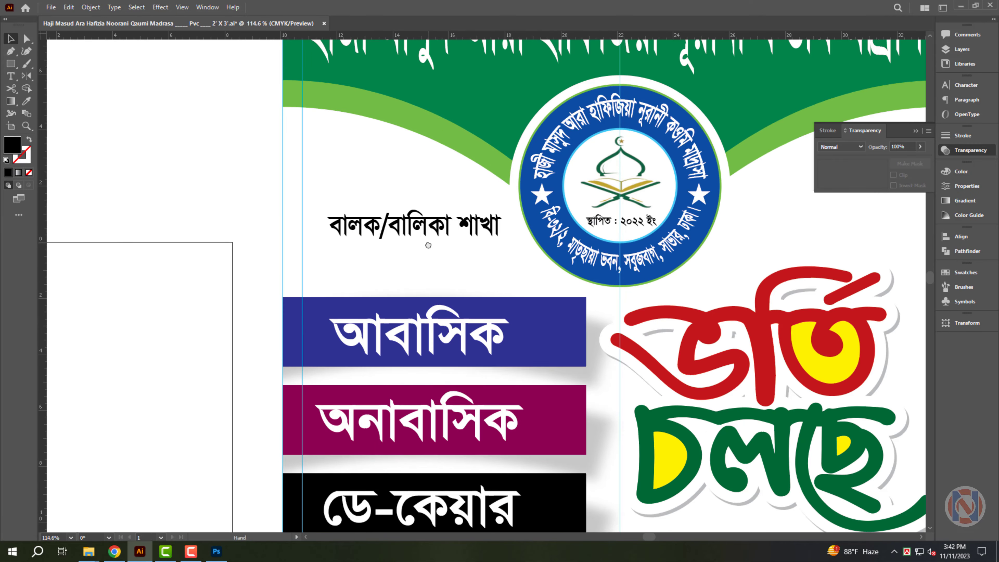
click(439, 230)
double_click(426, 229)
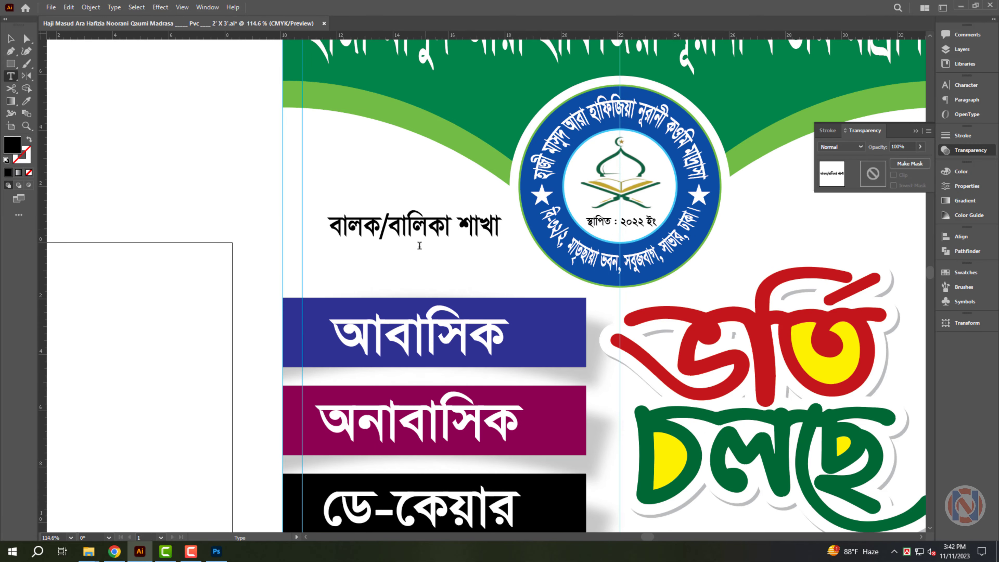
click(392, 231)
key(BackSpace)
key(Return)
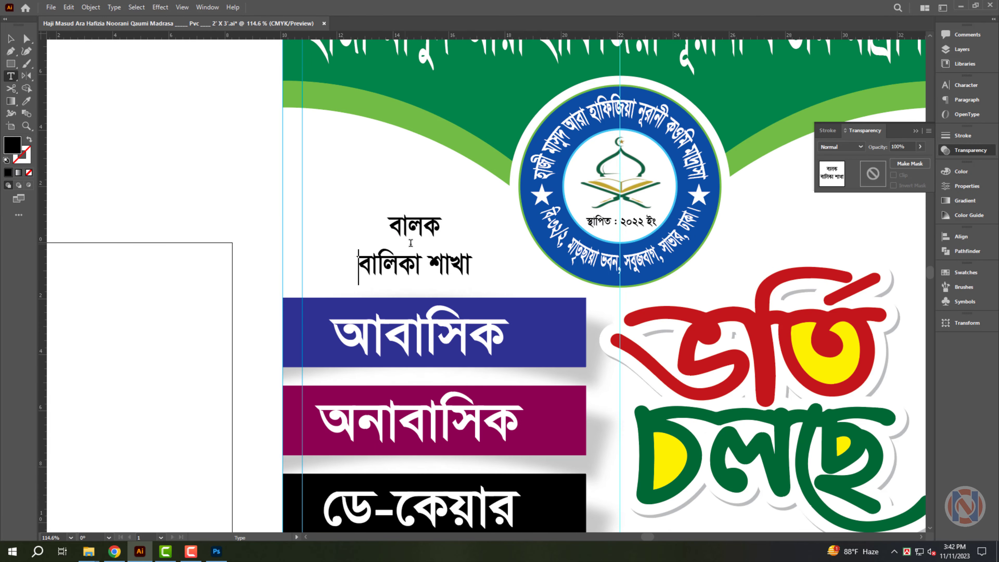
- Underline the first line, বালক, of the branch text
triple_click(417, 228)
key(ctrl+t)
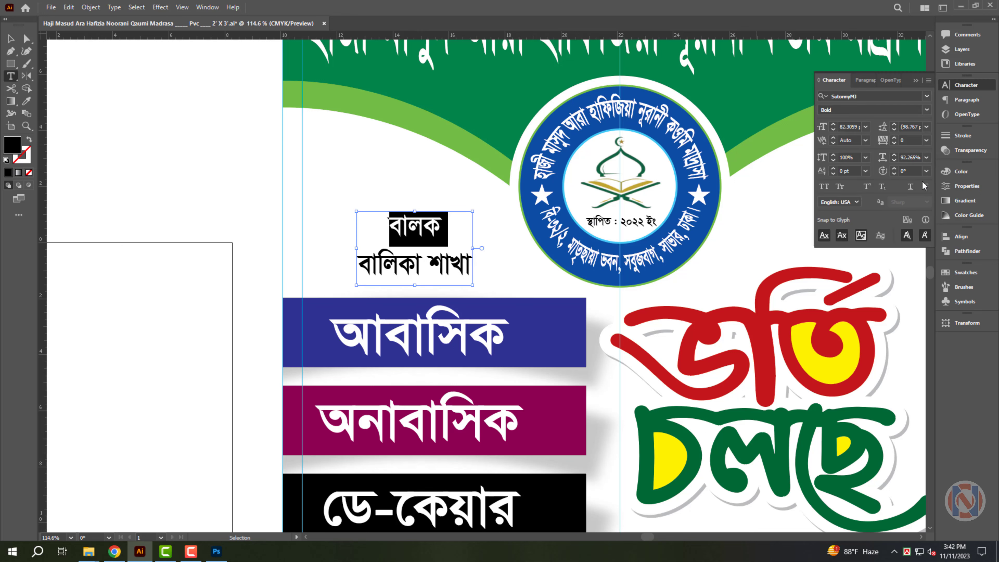
key(Escape)
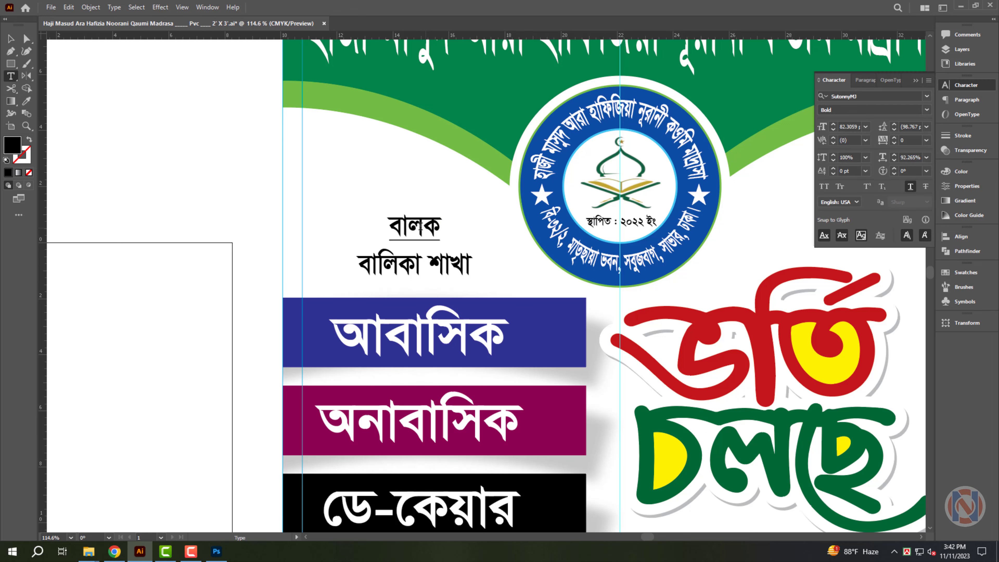
- Enlarge the two-line branch text to about 133 pt above the bars and set its font to Shorif Sayef Bijoy 2003
drag(419, 213, 430, 169)
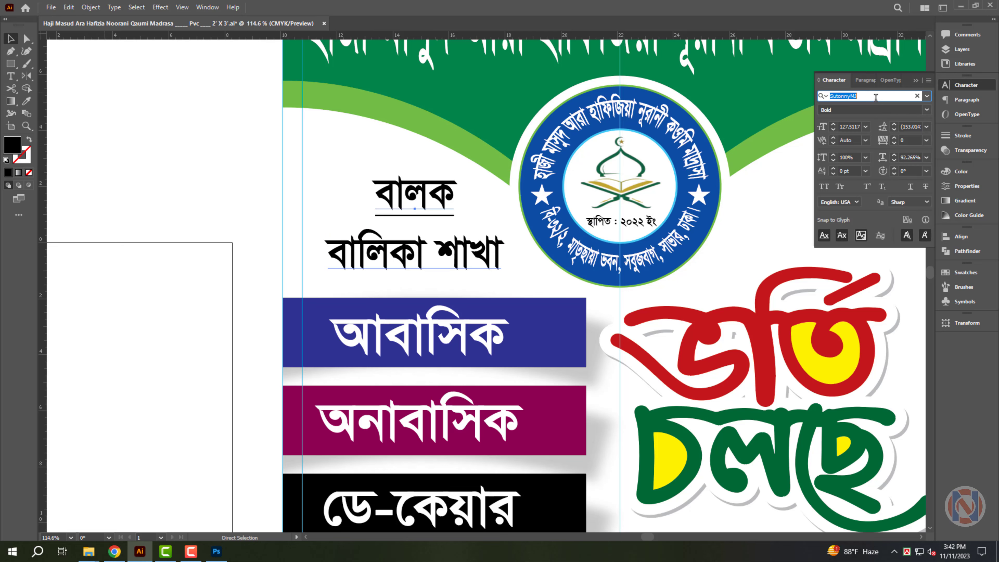
text(SHOR)
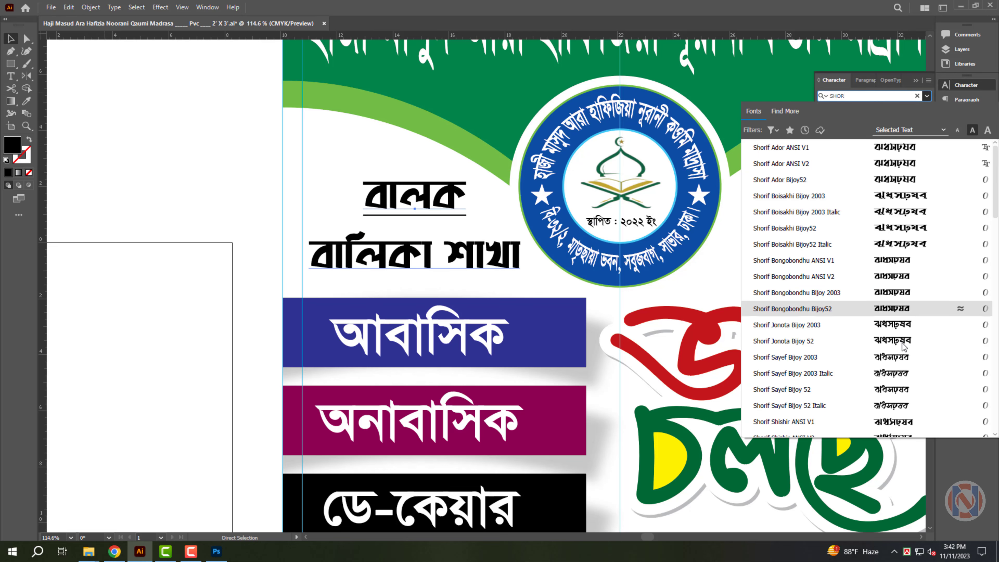
click(900, 357)
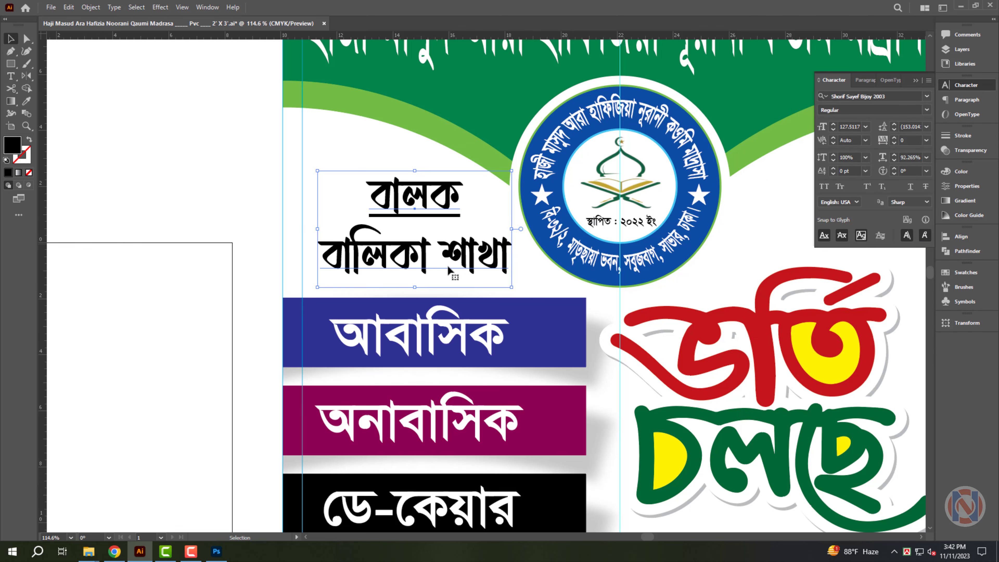
drag(417, 290, 417, 295)
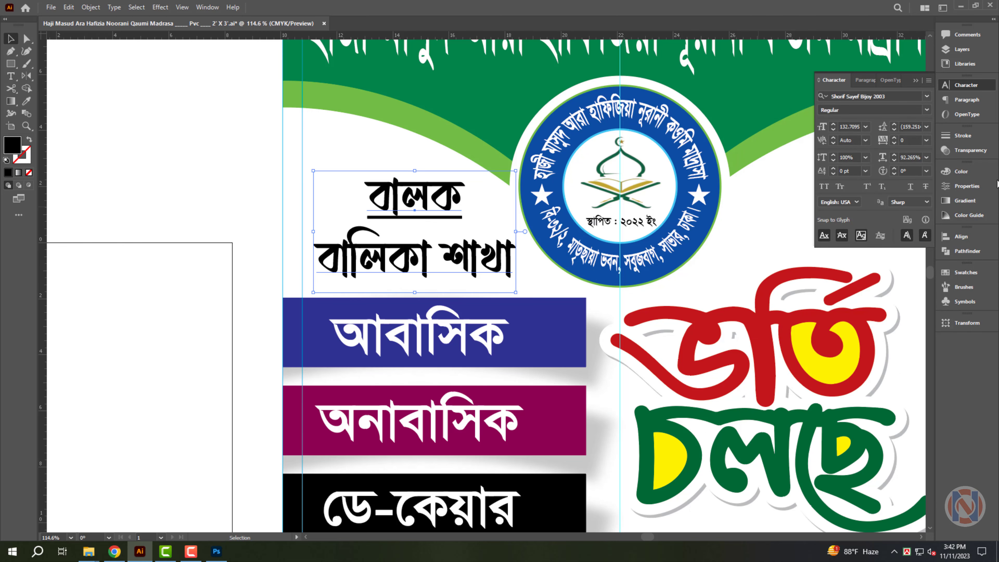
- Recolour the বালক বালিকা শাখা text to C 100, M 100, Y 0, K 0
click(989, 174)
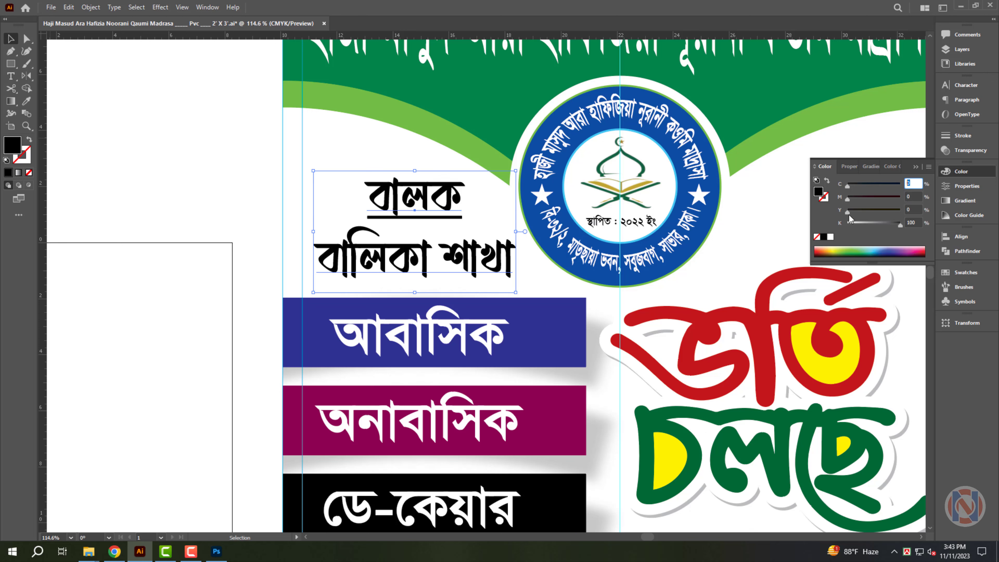
drag(901, 224, 847, 224)
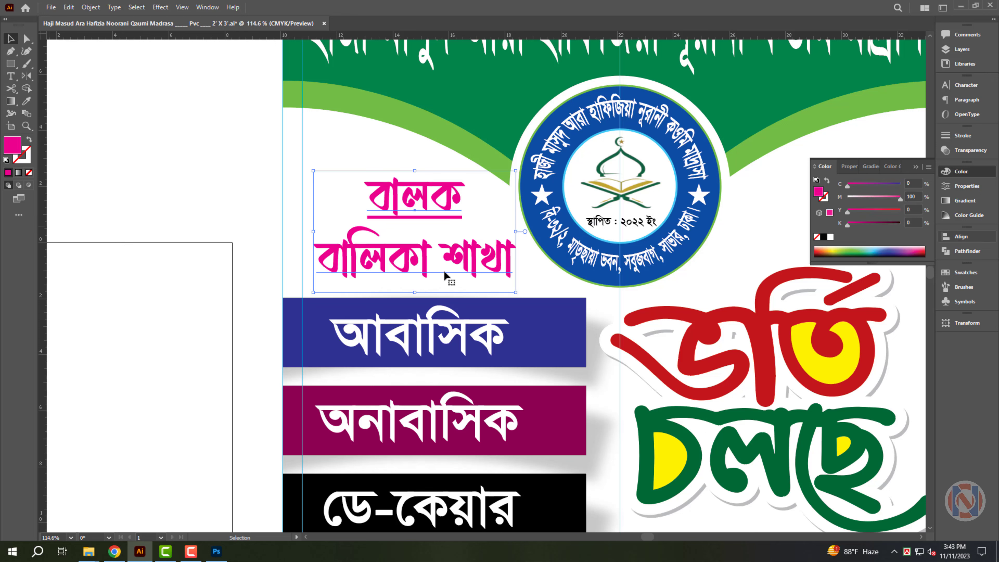
click(153, 188)
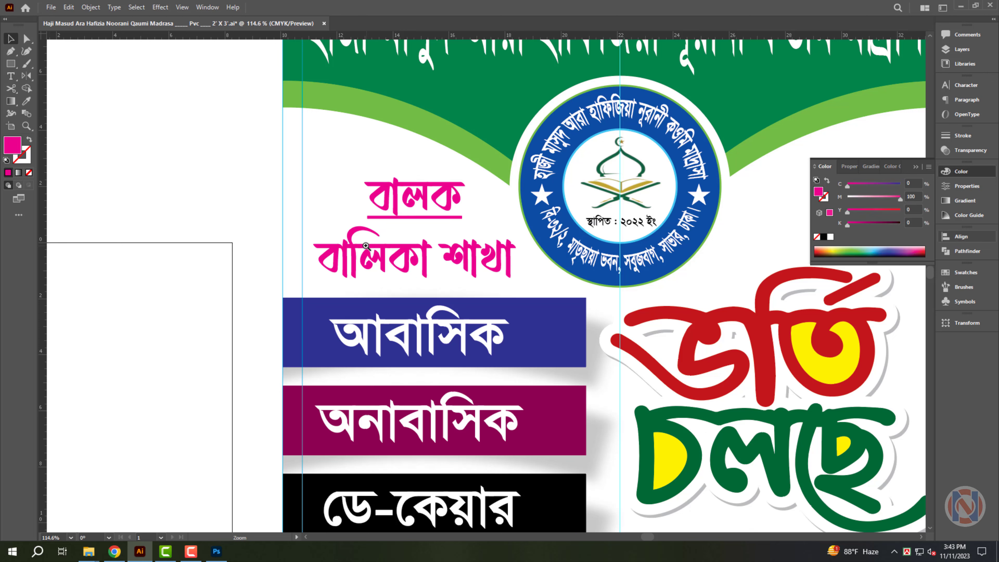
click(422, 217)
drag(847, 185, 901, 185)
drag(345, 222, 333, 223)
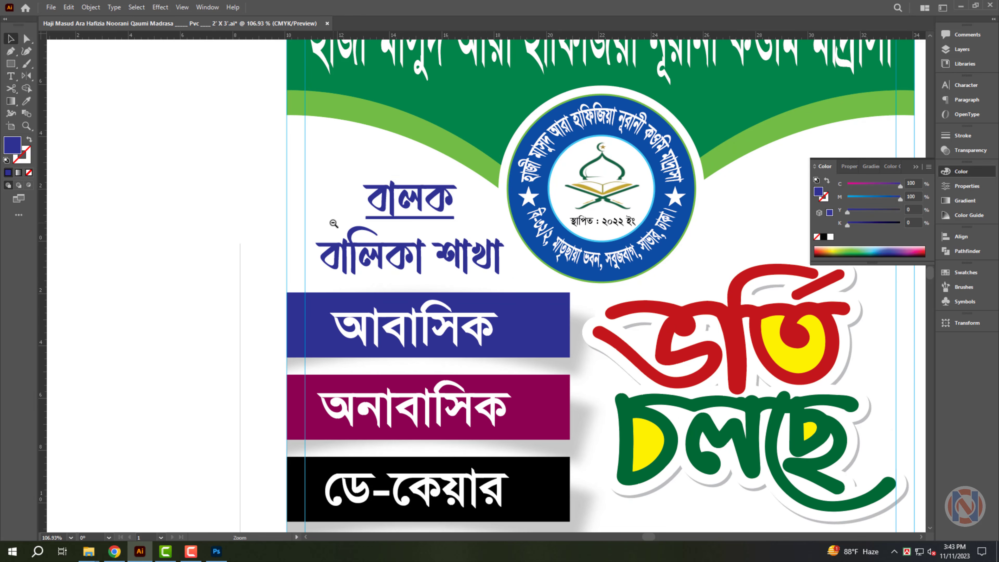
drag(420, 231, 461, 240)
drag(346, 238, 248, 236)
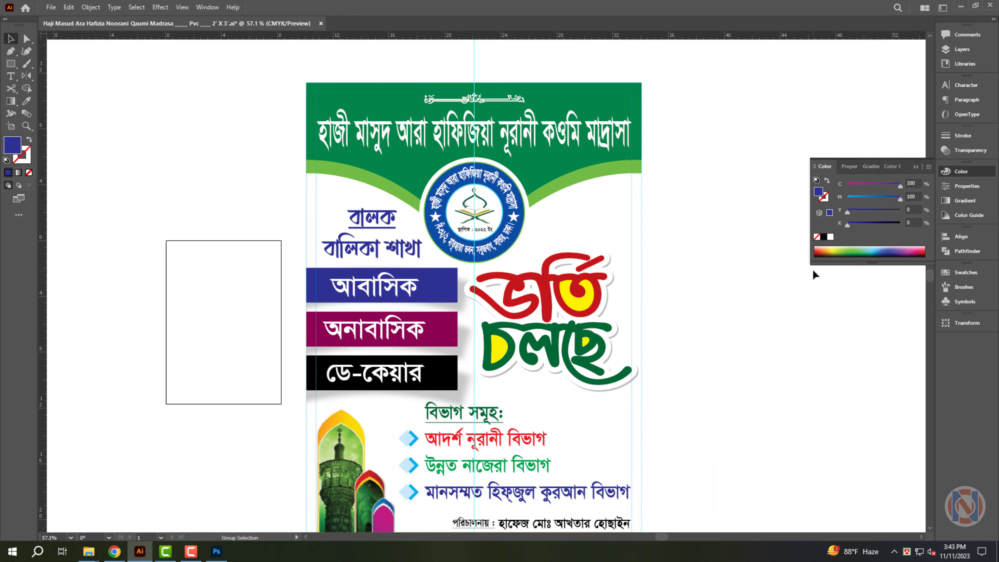
- Hide the guides over the banner
key(ctrl+semicolon)
drag(560, 256, 522, 256)
drag(668, 390, 673, 363)
scroll(513, 382, down, 2)
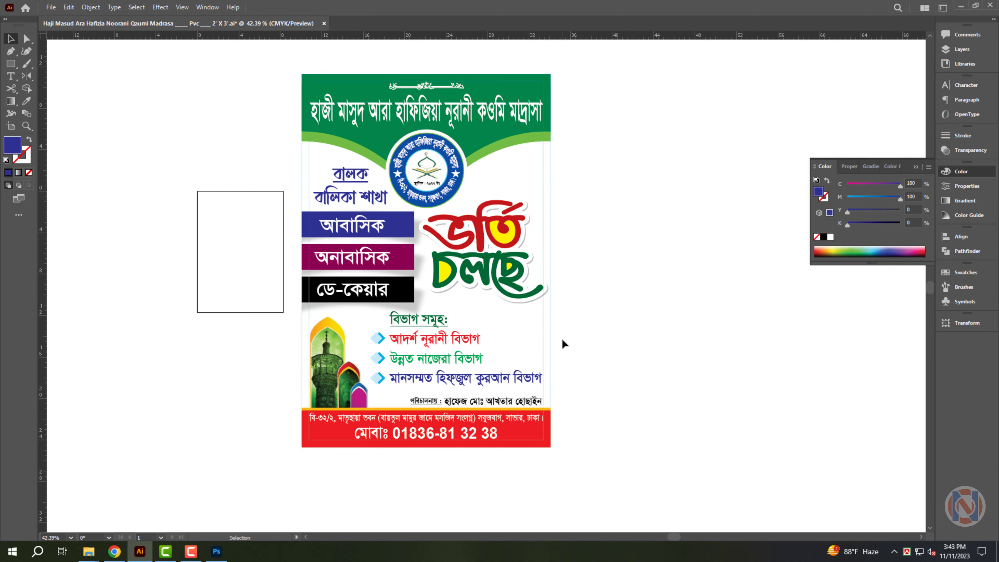
- Fill the banner's background rectangle with C 10, M 0, Y 0, K 0 and send it behind all other artwork
click(551, 341)
key(ctrl+shift+bracketright)
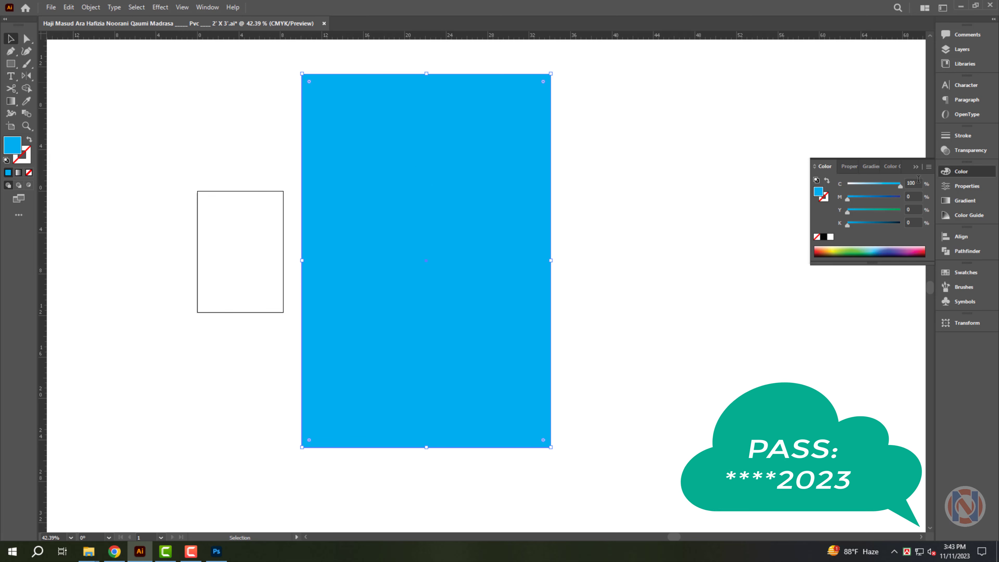
drag(917, 184, 823, 223)
text(0)
key(Tab)
key(Tab)
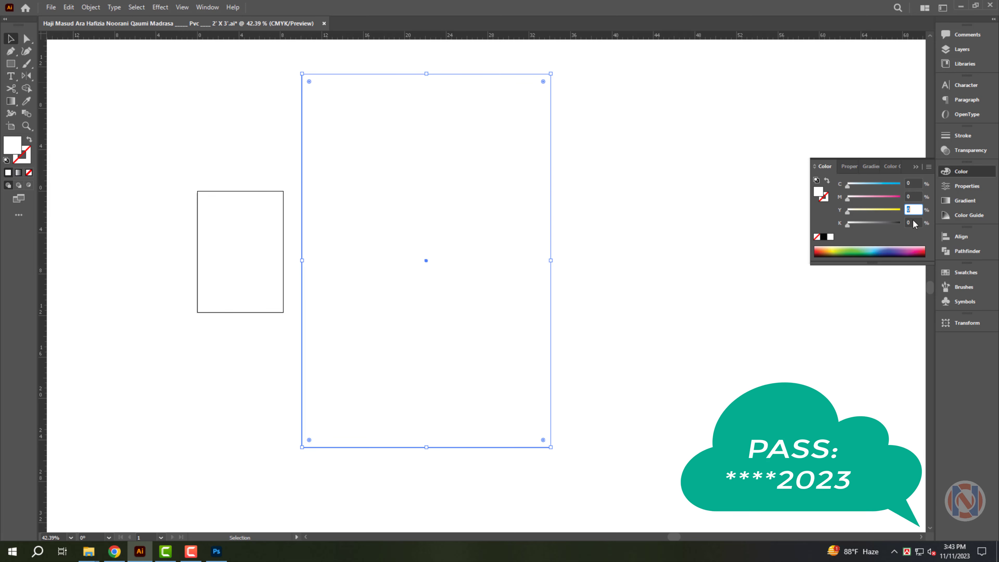
drag(915, 183, 853, 202)
text(10)
key(Return)
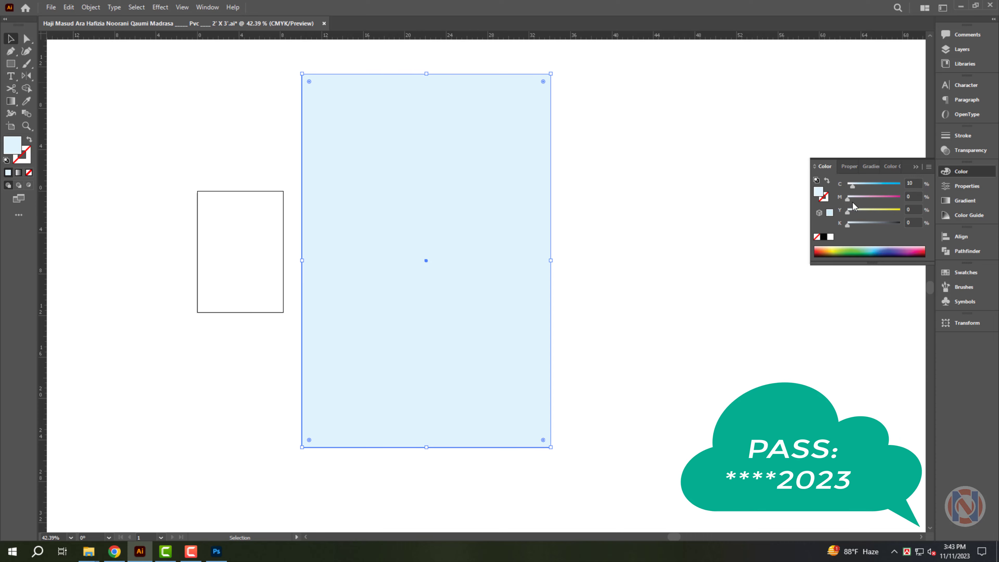
key(ctrl+shift+bracketleft)
scroll(252, 246, up, 1)
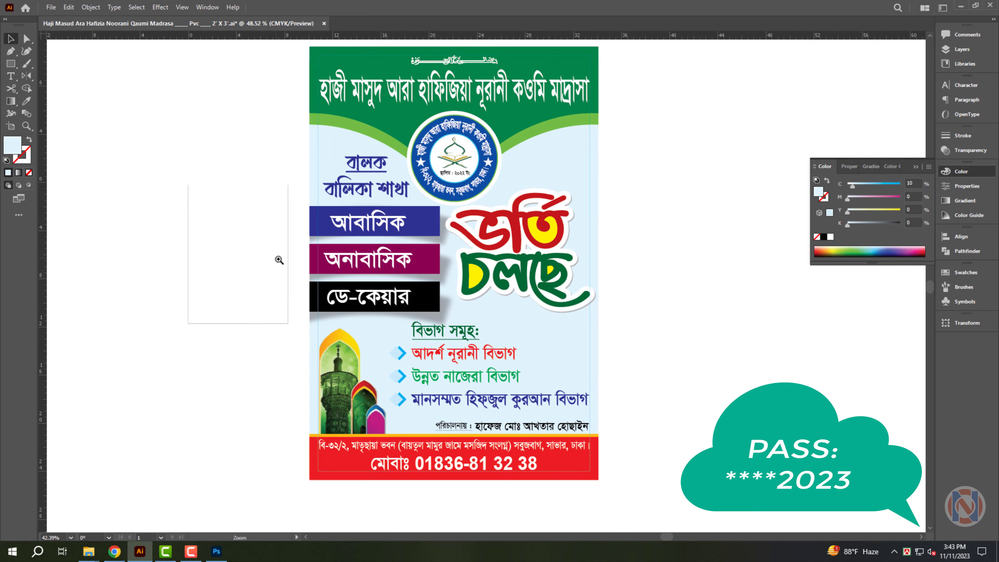
click(714, 363)
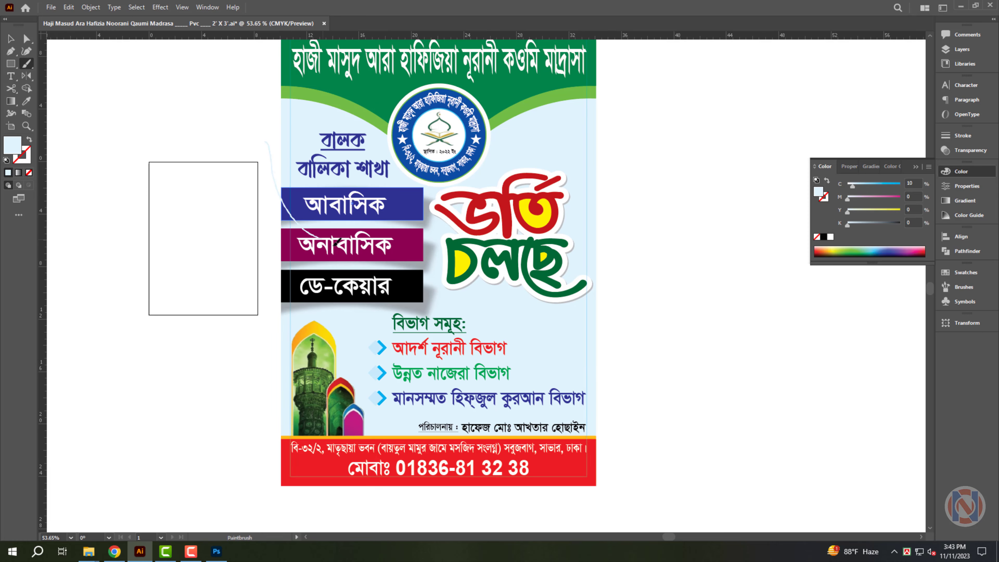
- Divide the light blue background rectangle along a freehand curve swept diagonally across the banner and ungroup the pieces
click(574, 314)
shift+click(639, 430)
click(960, 250)
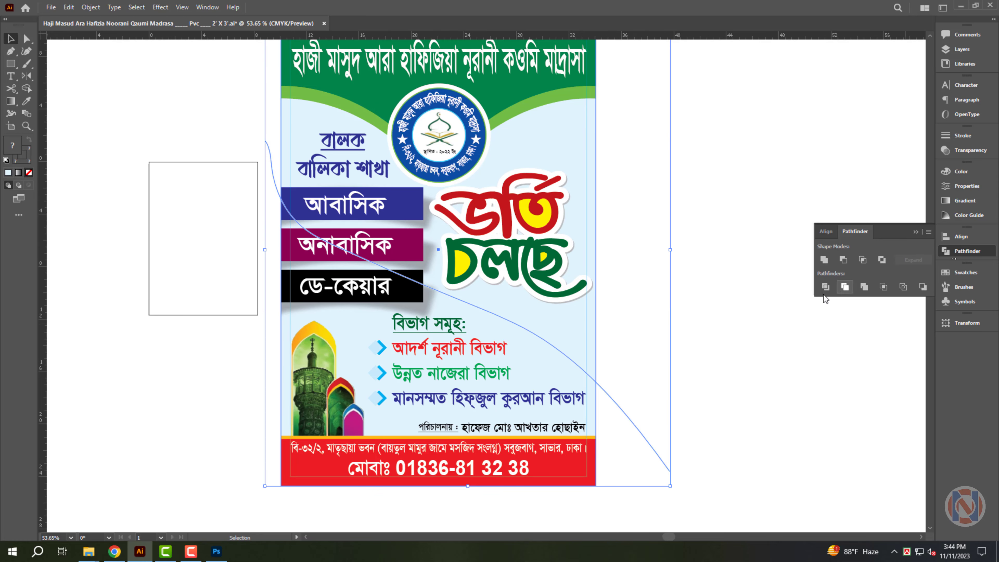
right_click(672, 203)
click(726, 289)
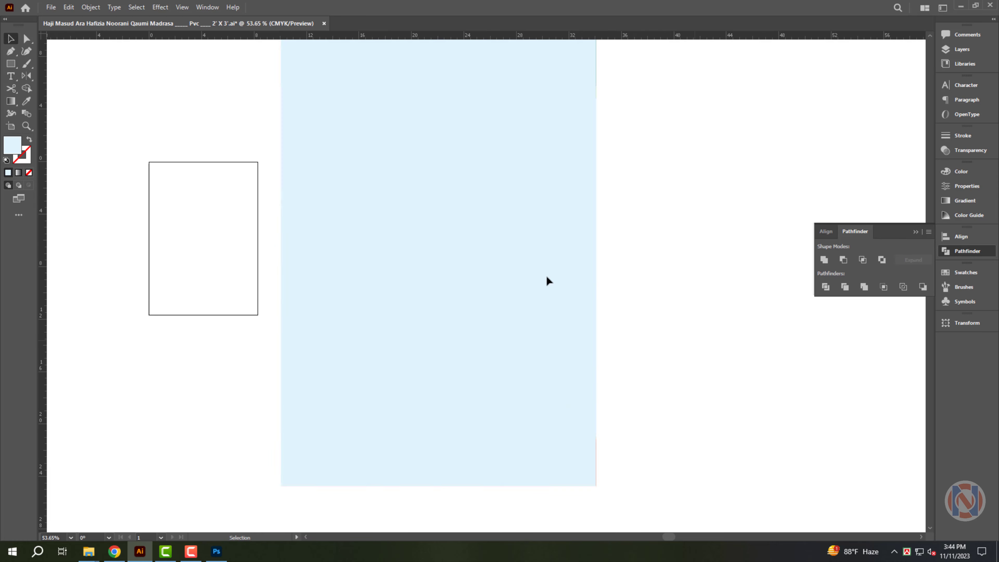
- Ungroup the divided light blue background shape and delete the piece above the curve
click(456, 377)
key(ctrl+z)
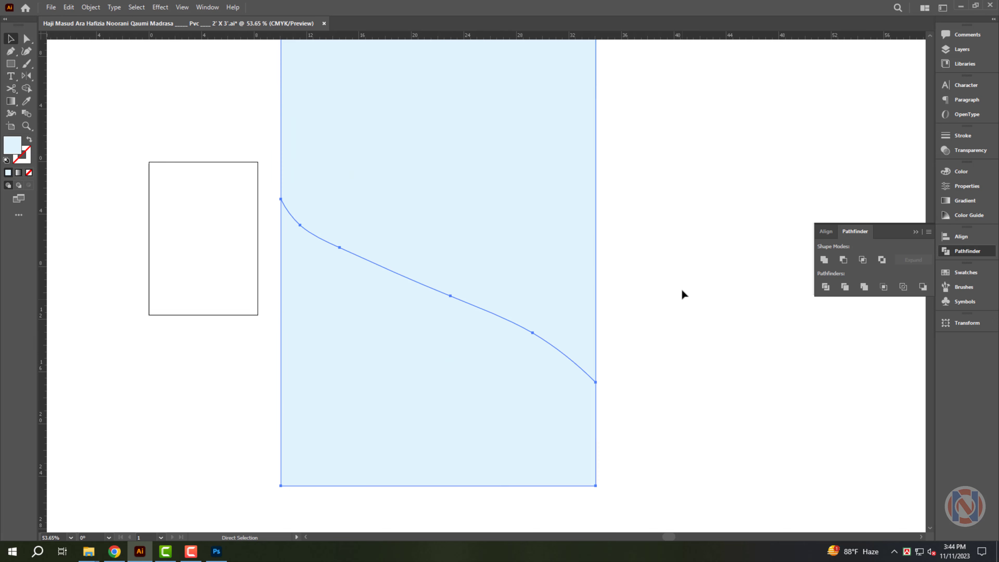
click(681, 291)
right_click(491, 179)
click(537, 265)
click(639, 300)
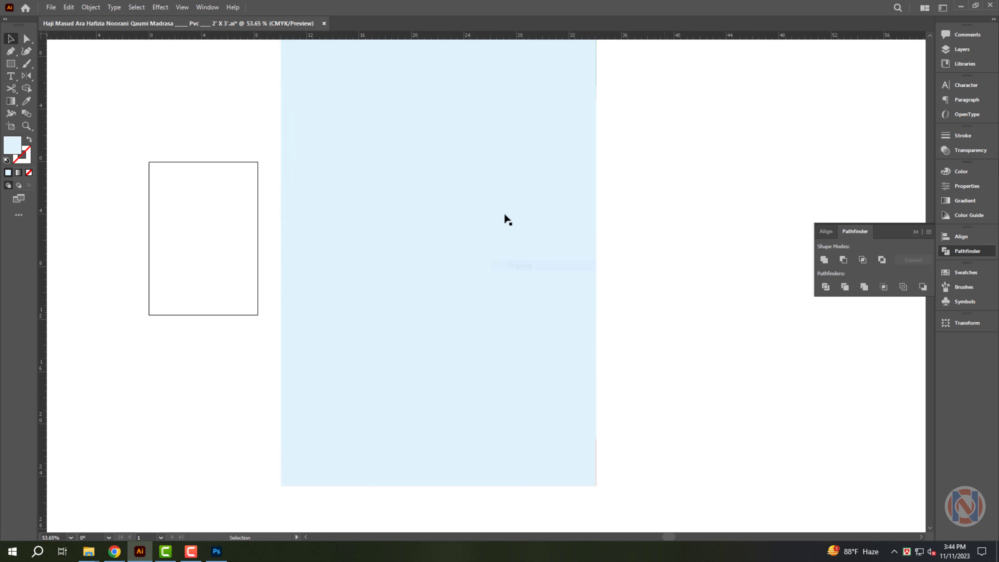
click(504, 213)
key(Delete)
- Send the background piece below the curve behind the artwork and fill it with C 5, M 0, Y 0, K 0
click(454, 385)
key(ctrl+shift+bracketleft)
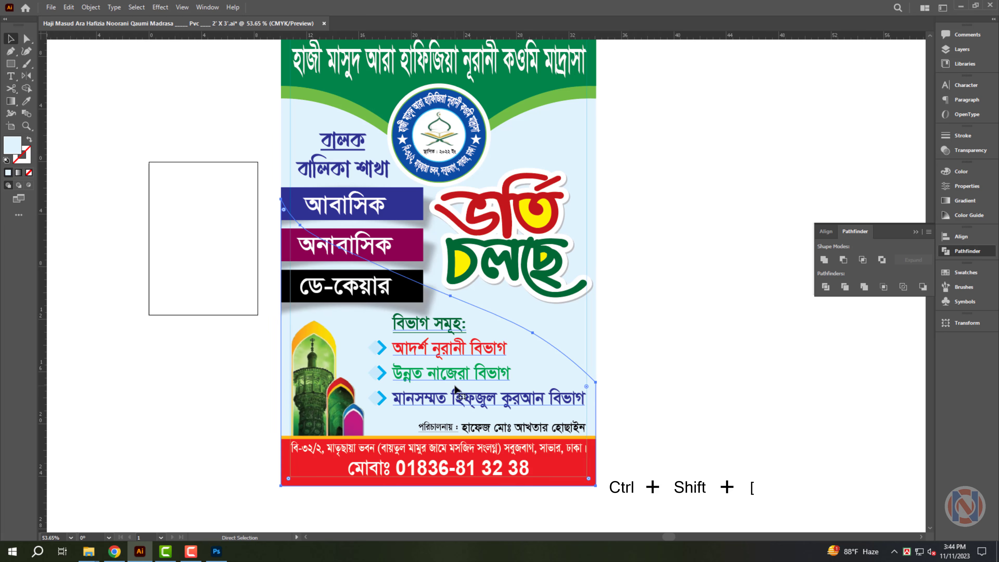
scroll(551, 335, up, 1)
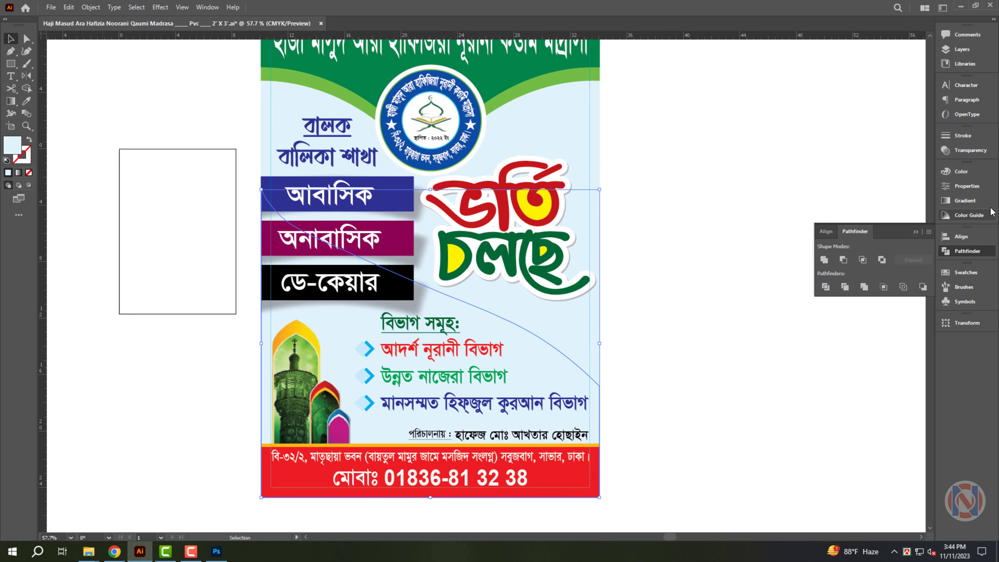
click(961, 171)
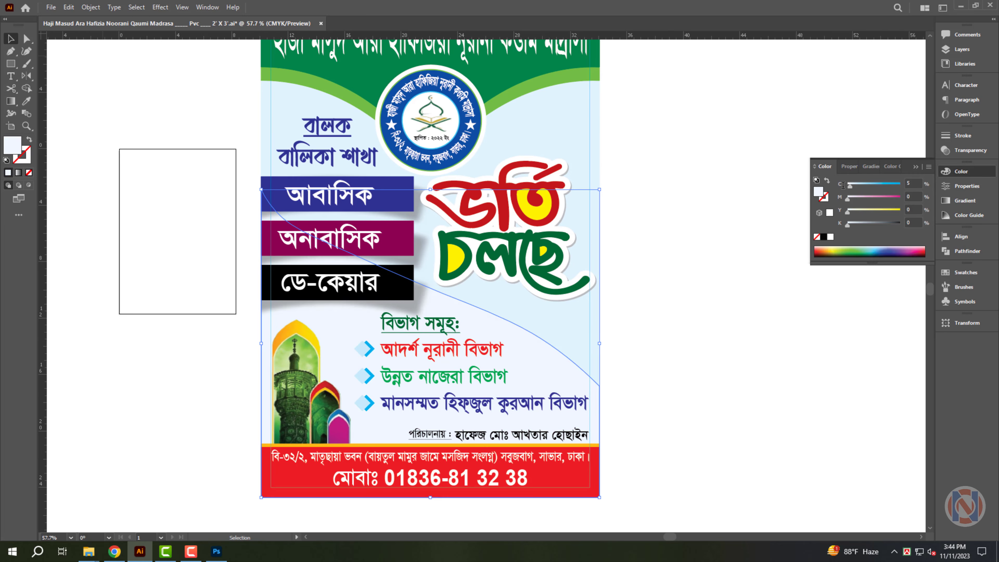
click(754, 423)
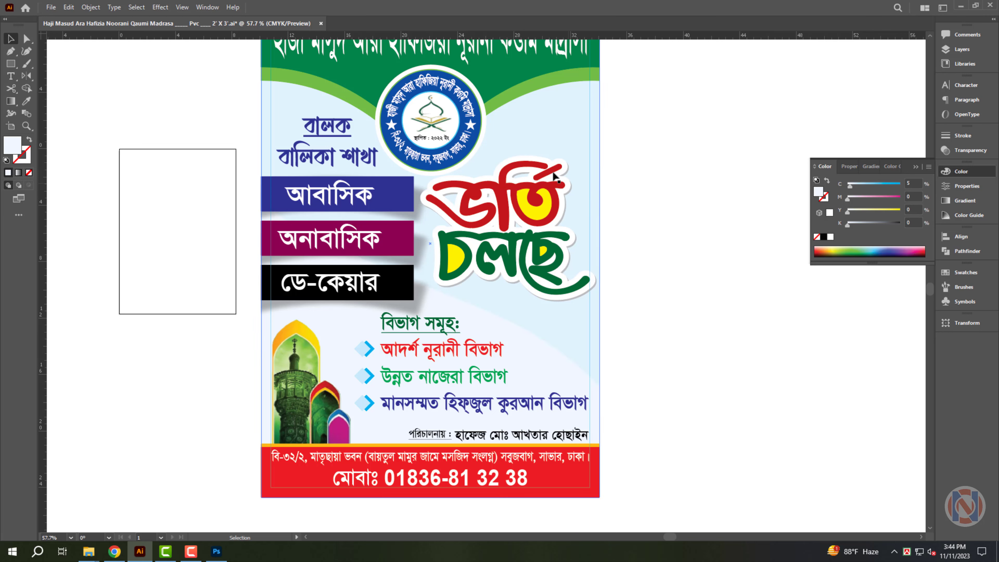
- Try a cyan value of 8 for the fill of the full-size background rectangle
click(840, 184)
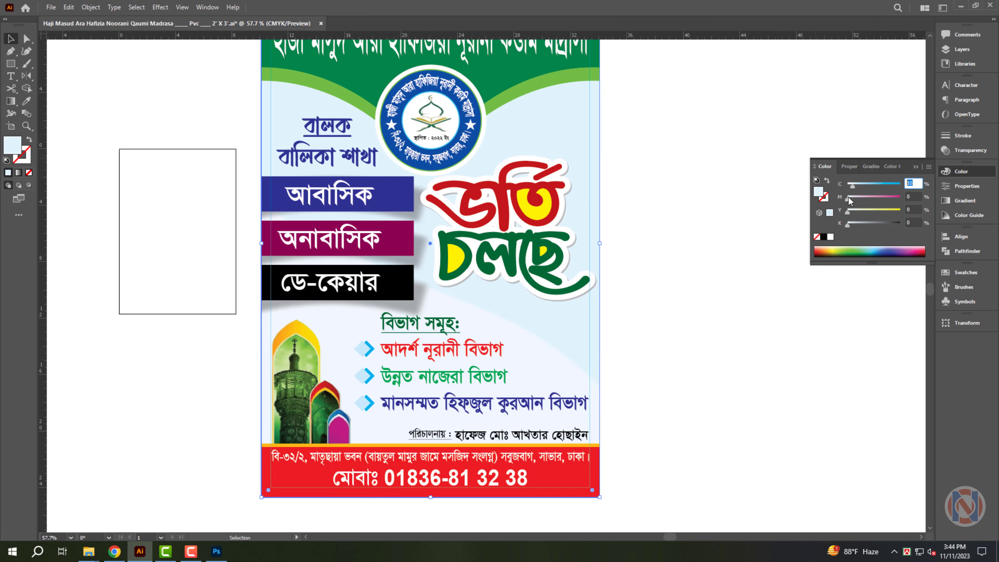
text(8)
key(Return)
key(ctrl+z)
key(a)
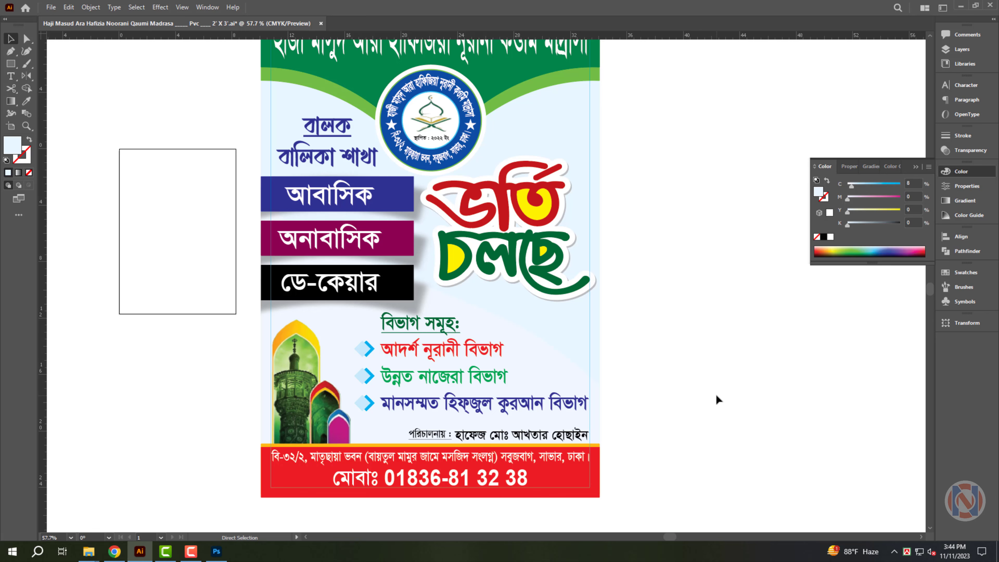
key(z)
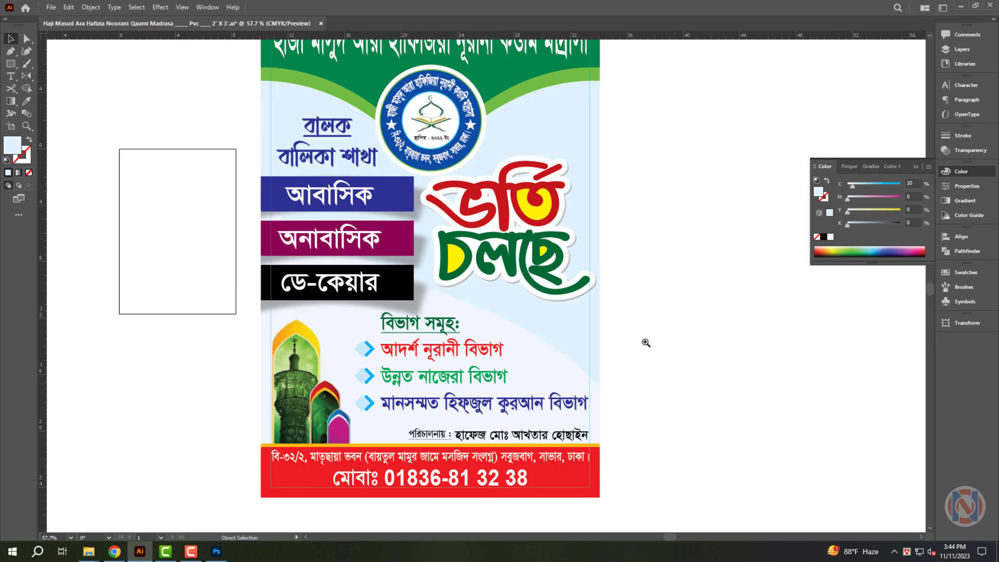
- Draw a straight horizontal line from the banner's right edge between the last department entry and the পরিচালনায় line
alt+click(590, 359)
drag(591, 360, 619, 384)
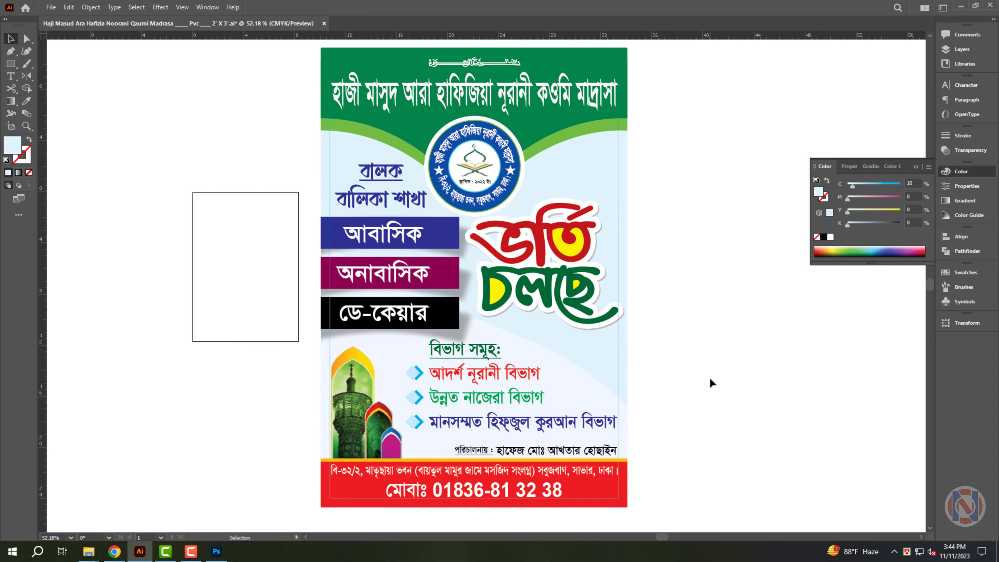
click(514, 452)
drag(509, 471, 661, 474)
drag(824, 416, 807, 359)
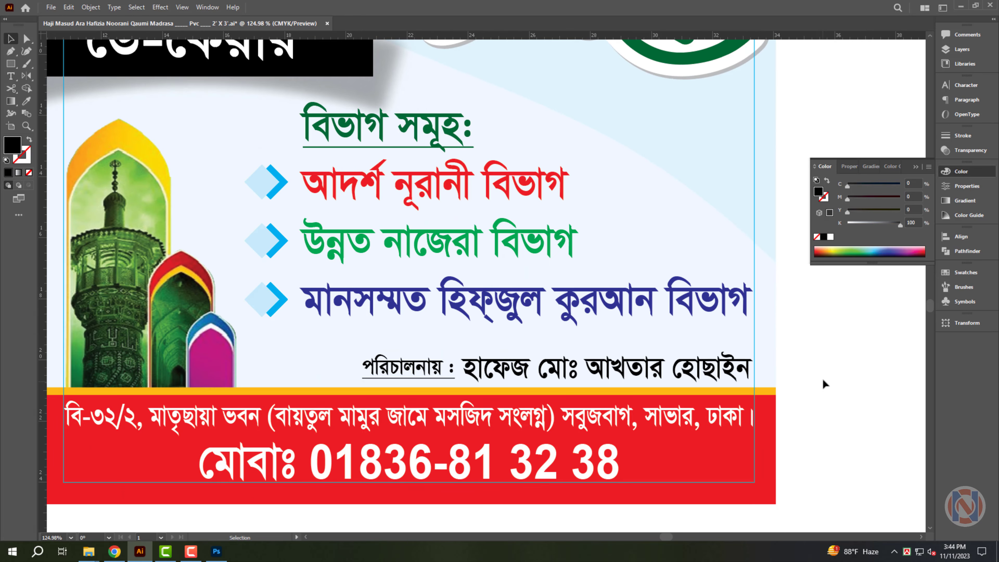
click(777, 423)
key(p)
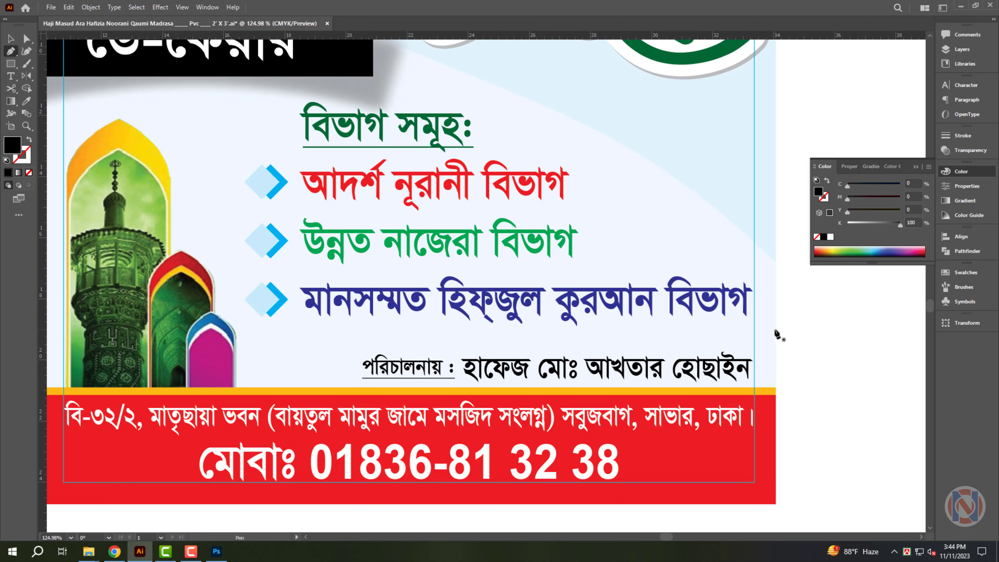
click(775, 335)
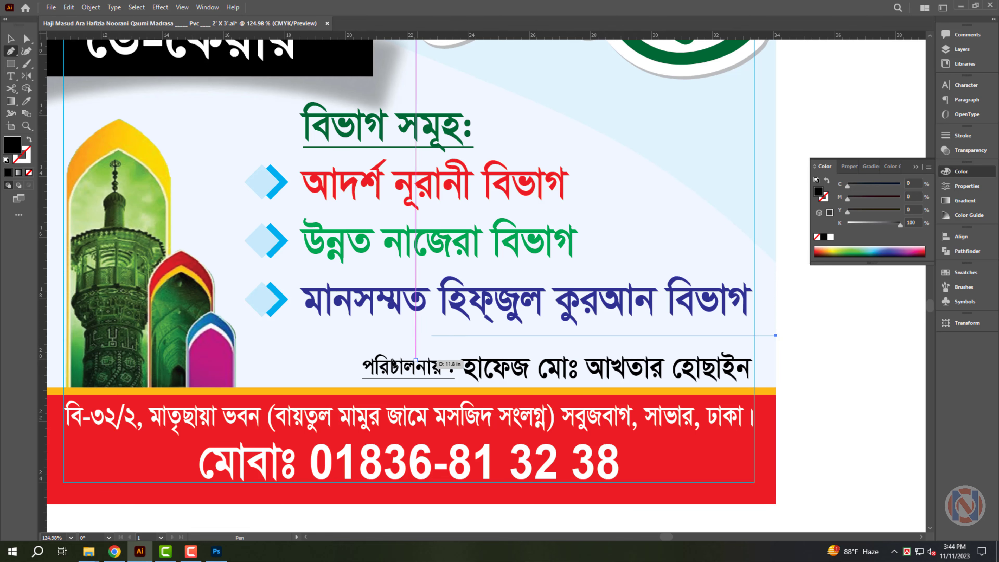
shift+click(302, 352)
- Swap the new line's fill and stroke, and set its stroke colour to C 0, M 0, Y 0, K 30
key(v)
click(30, 140)
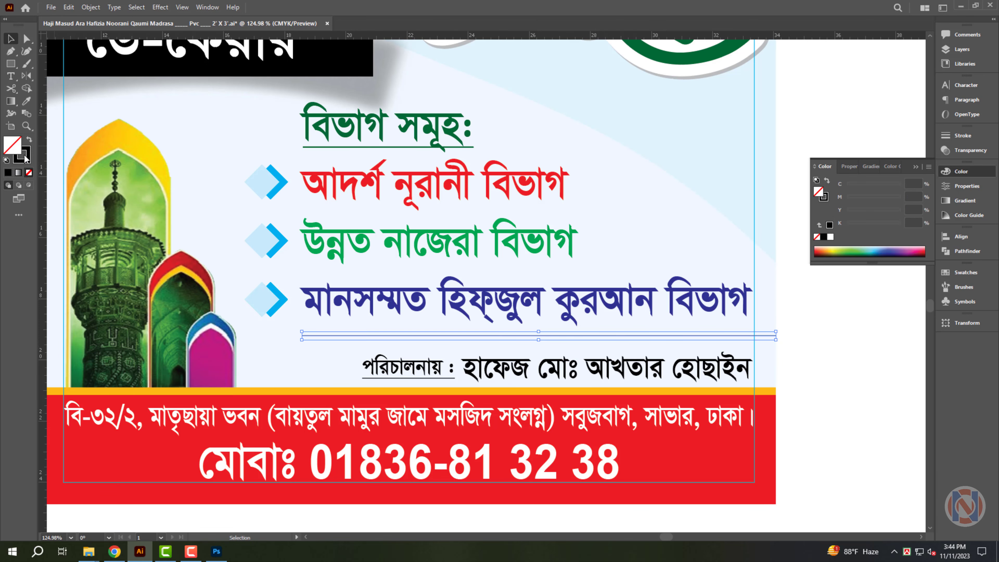
click(25, 157)
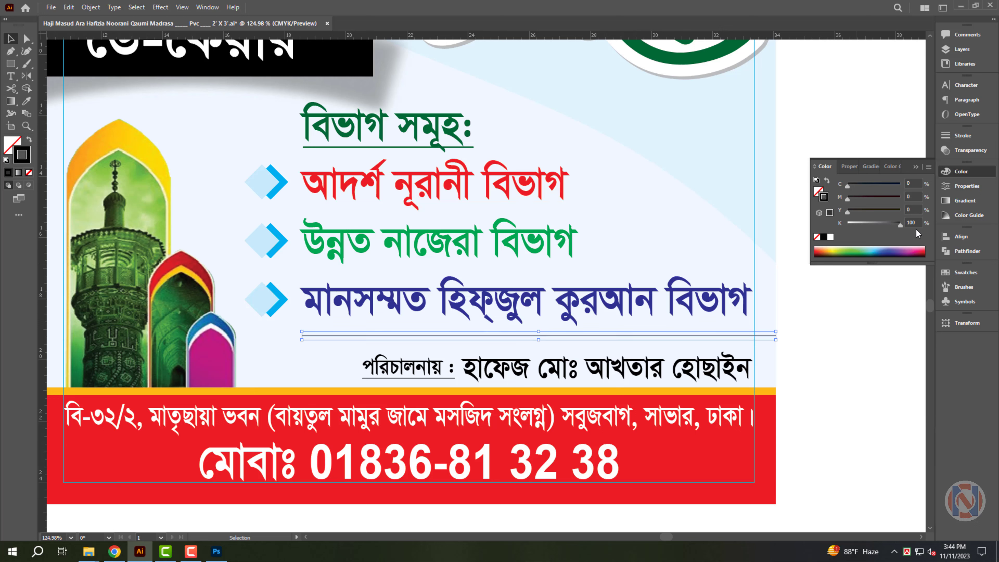
text(30)
key(Return)
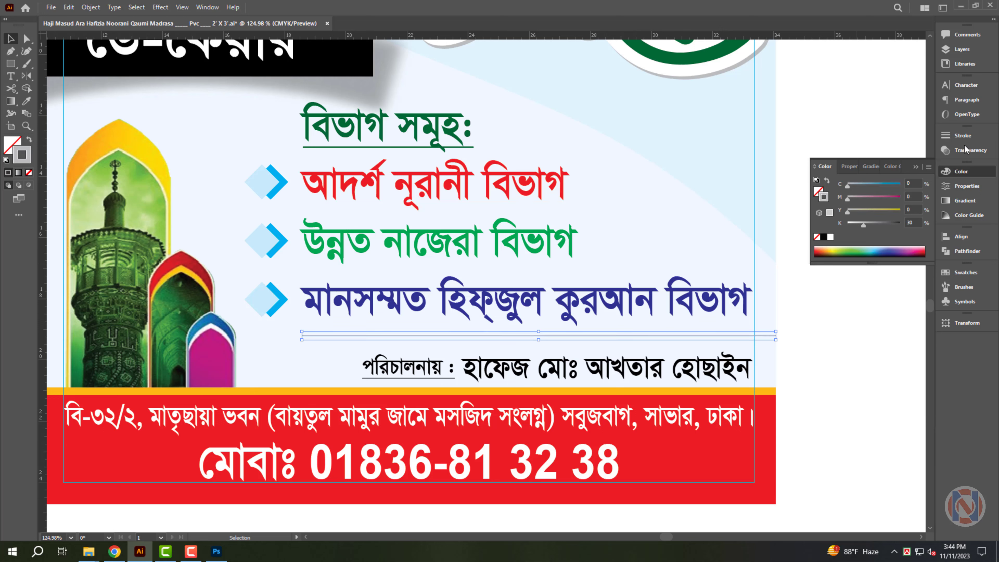
- Apply the wedge-shaped width profile to the line's stroke, tapering it towards the mosque picture
click(962, 135)
click(876, 146)
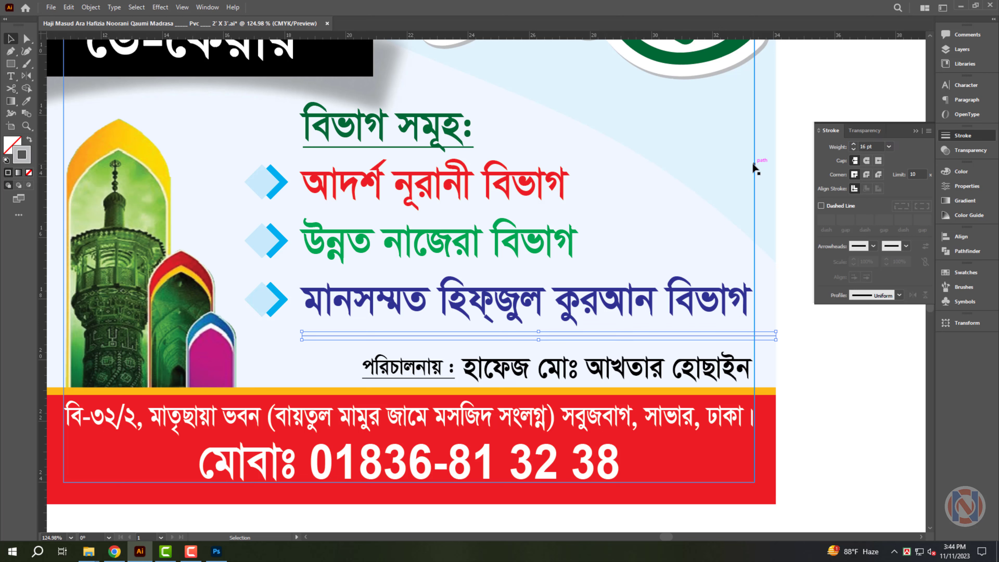
click(900, 296)
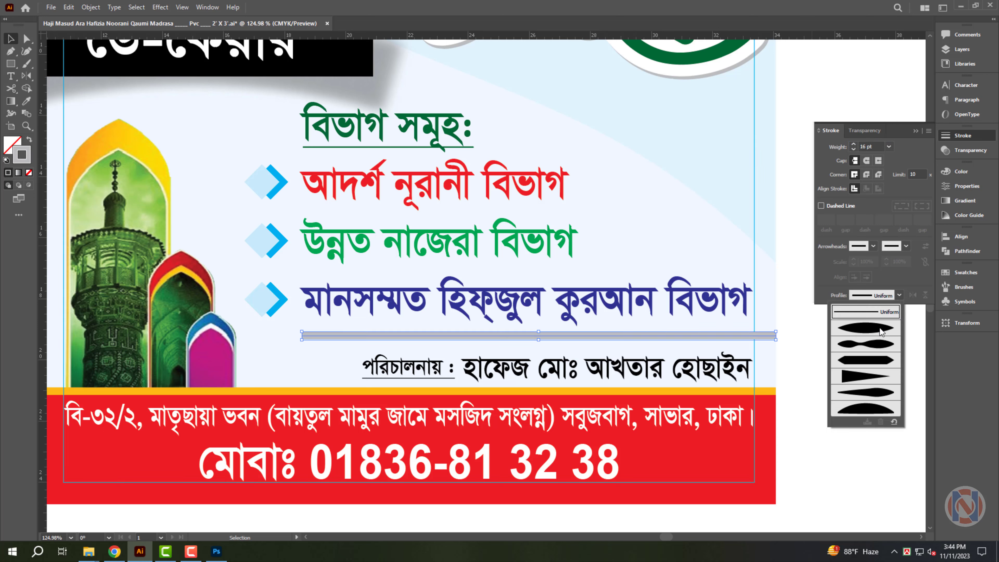
click(854, 381)
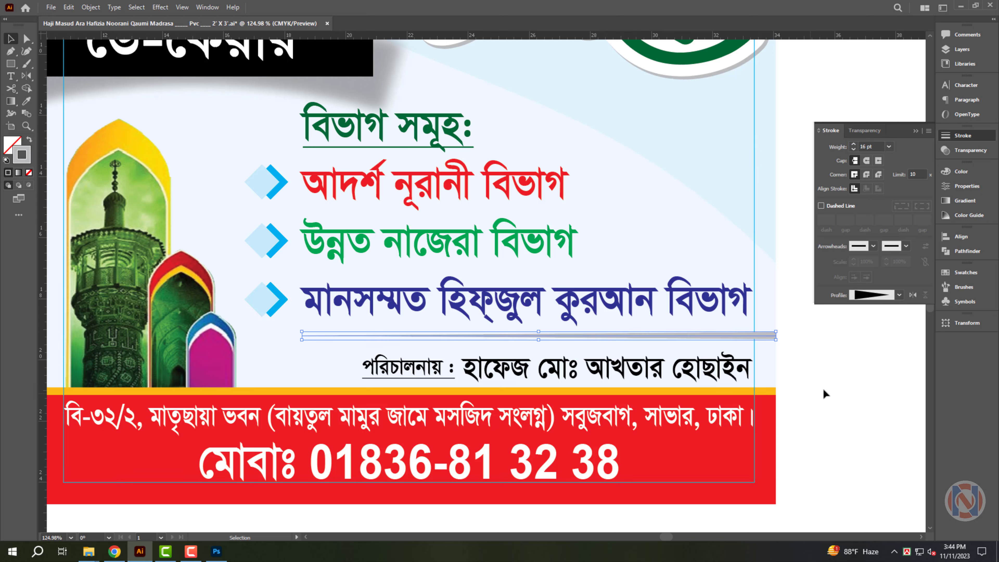
- Set the tapered grey line's opacity to 30%
click(968, 150)
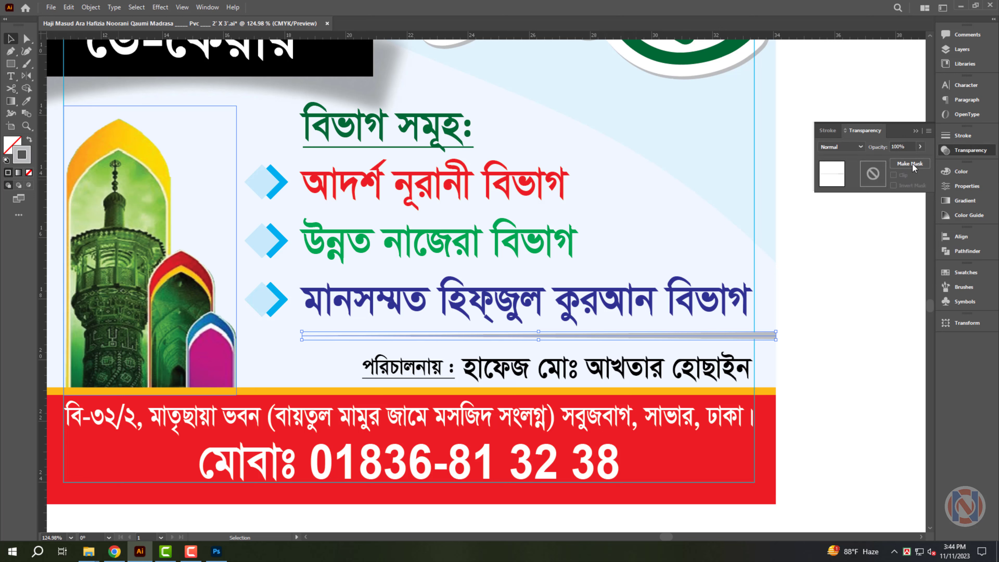
text(3)
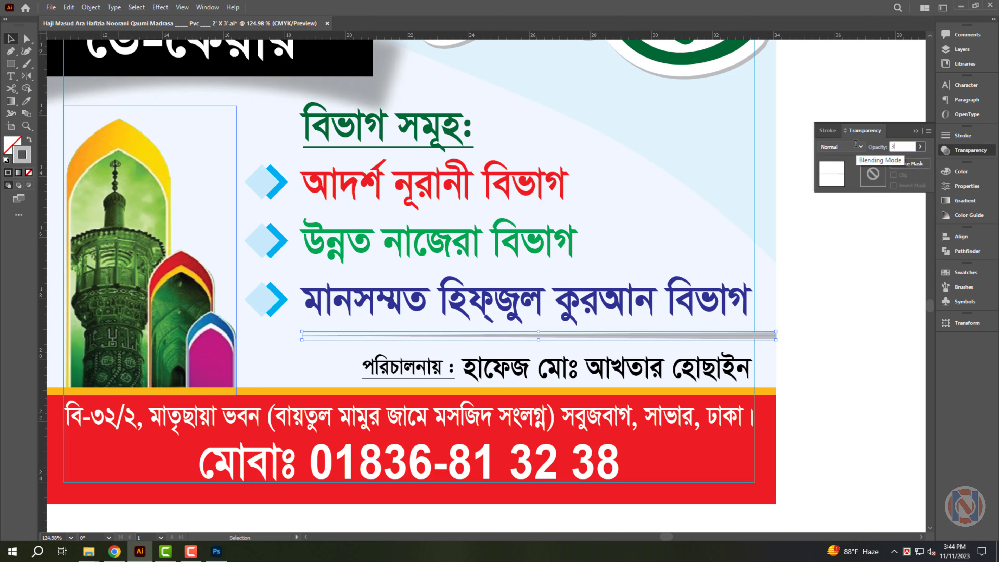
text(0)
key(Return)
click(864, 294)
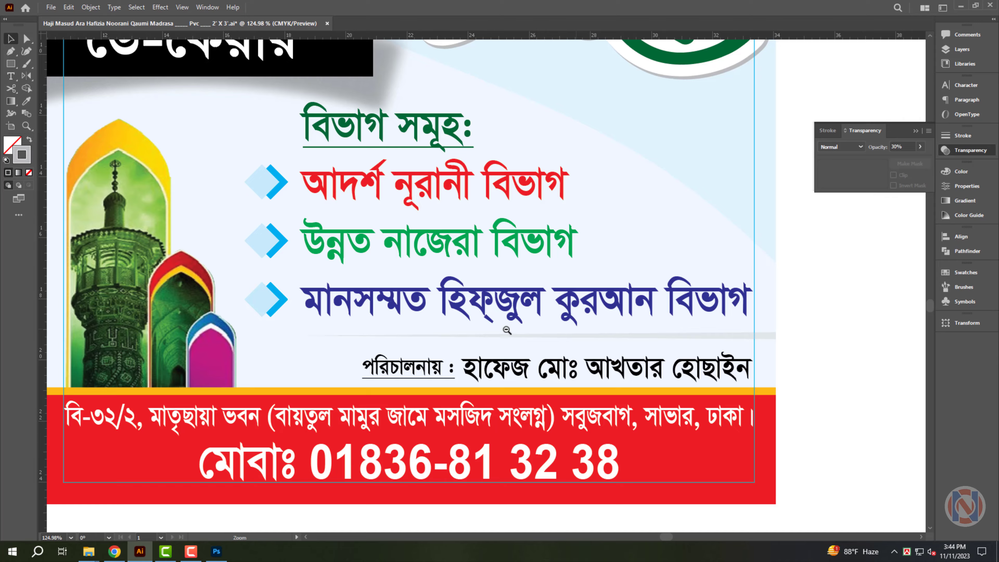
- Give the white madrasa name in the green header a drop shadow with 75% opacity and X and Y offsets of 0.05 in
drag(506, 330, 399, 330)
drag(582, 263, 605, 341)
drag(574, 174, 572, 217)
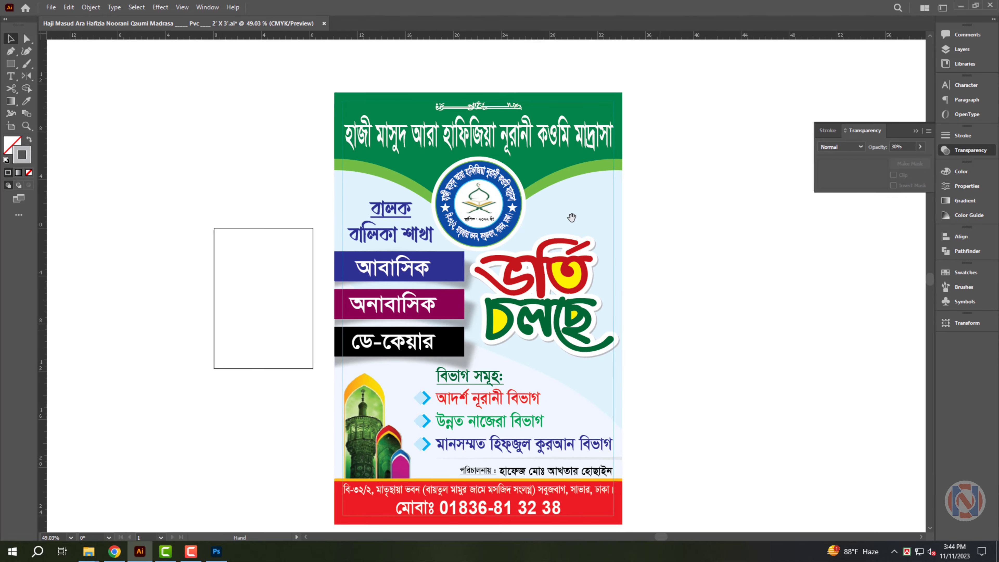
scroll(514, 93, up, 5)
click(486, 207)
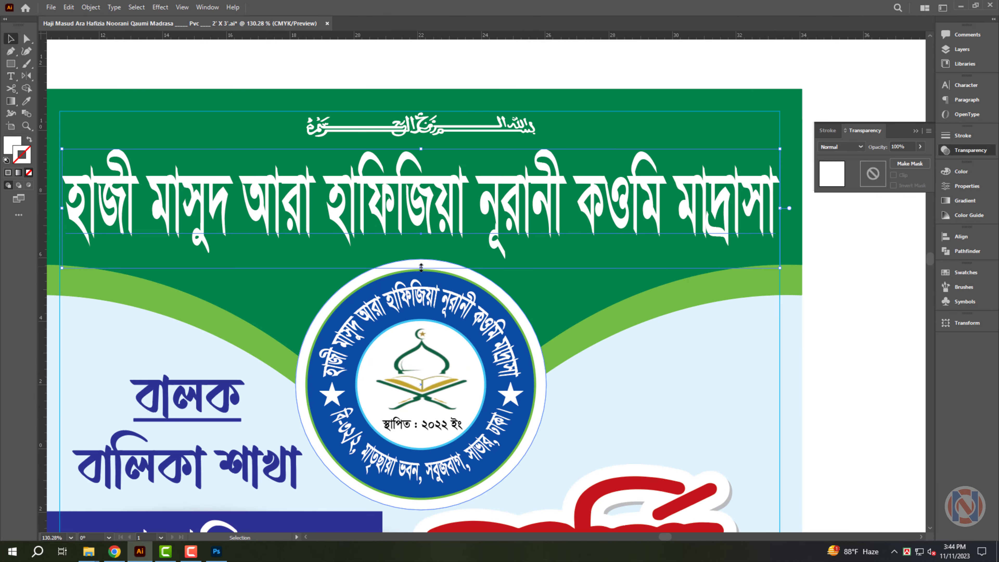
scroll(547, 246, down, 1)
key(a)
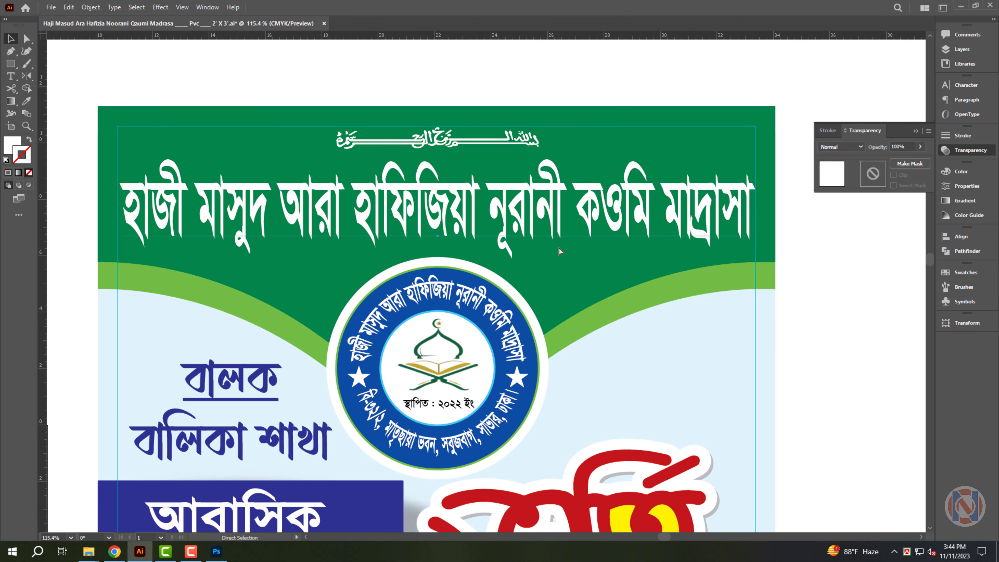
click(157, 8)
mouse_move(238, 127)
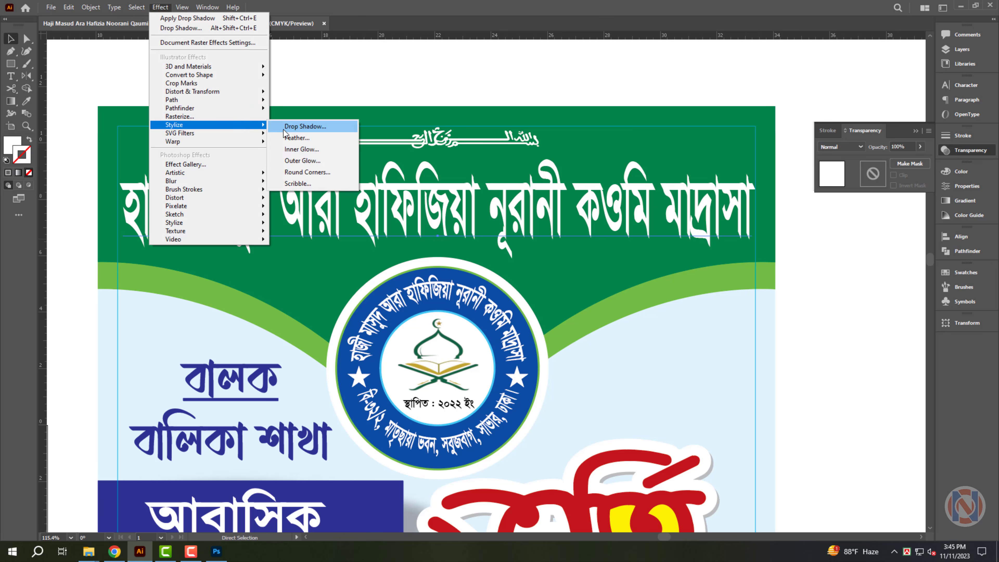
click(299, 127)
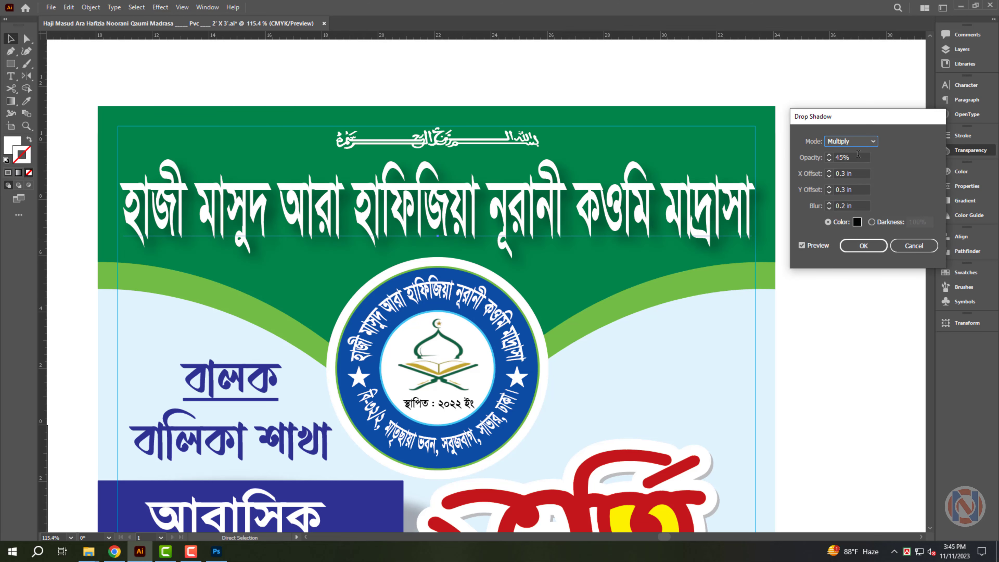
text(75)
key(Tab)
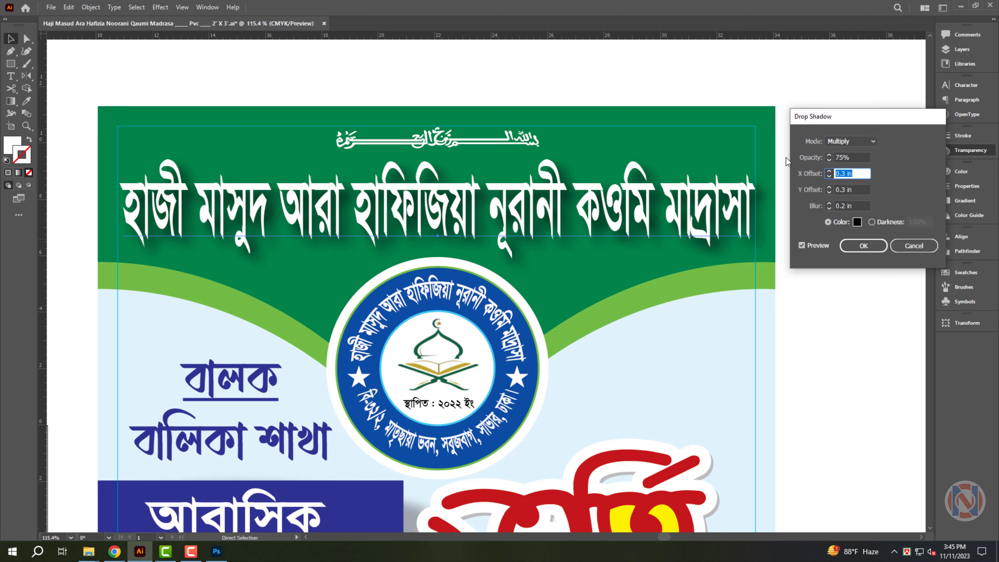
text(.05)
key(Tab)
text(.05)
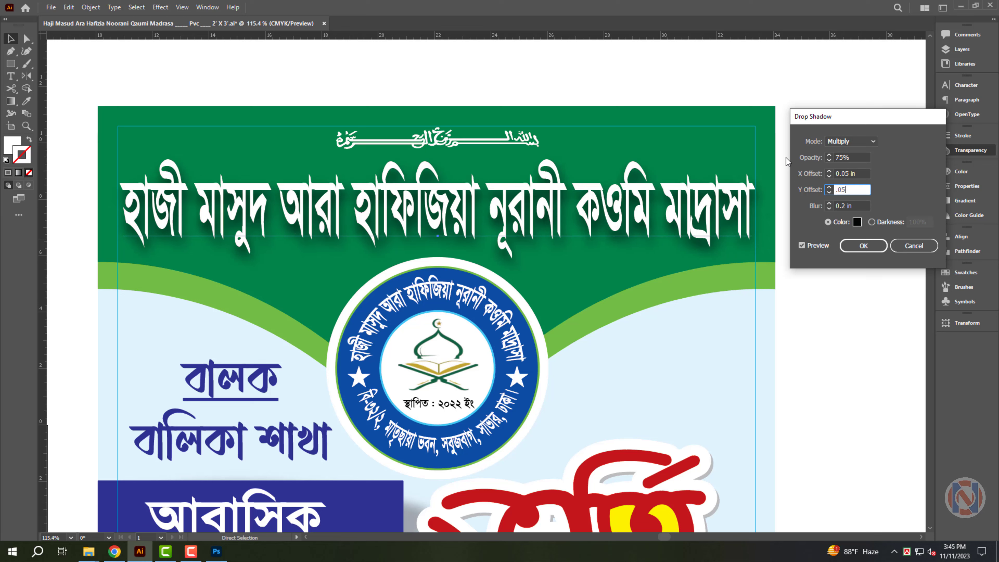
- Set the madrasa name shadow's blur to 0.03 in and apply the effect
key(Tab)
text(.02)
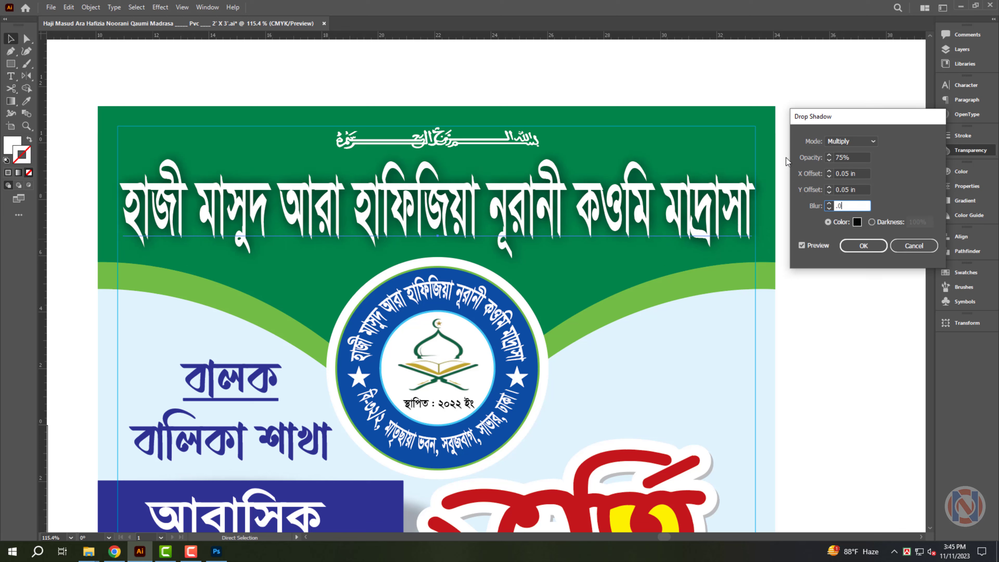
key(Tab)
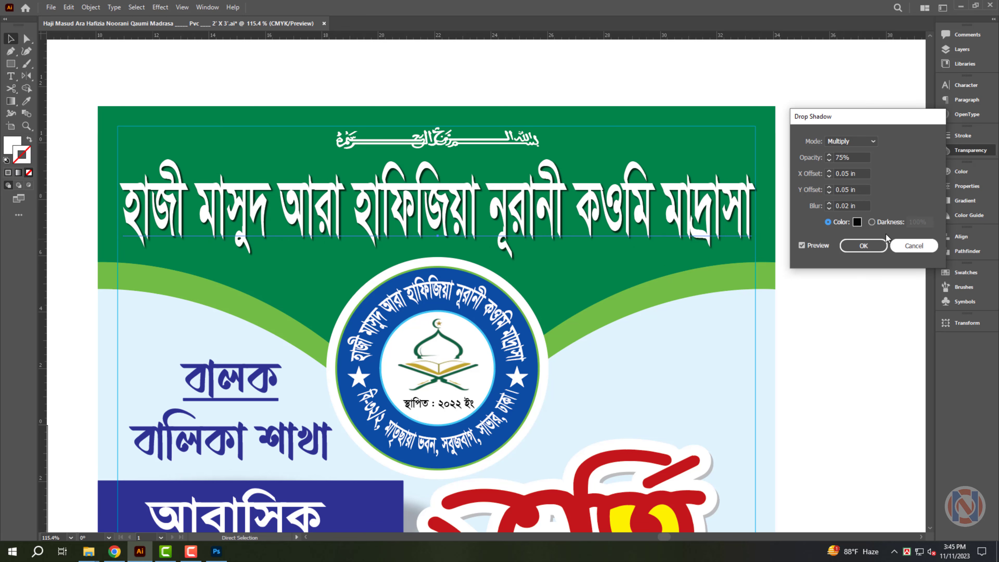
key(shift+Tab)
text(.03)
key(Tab)
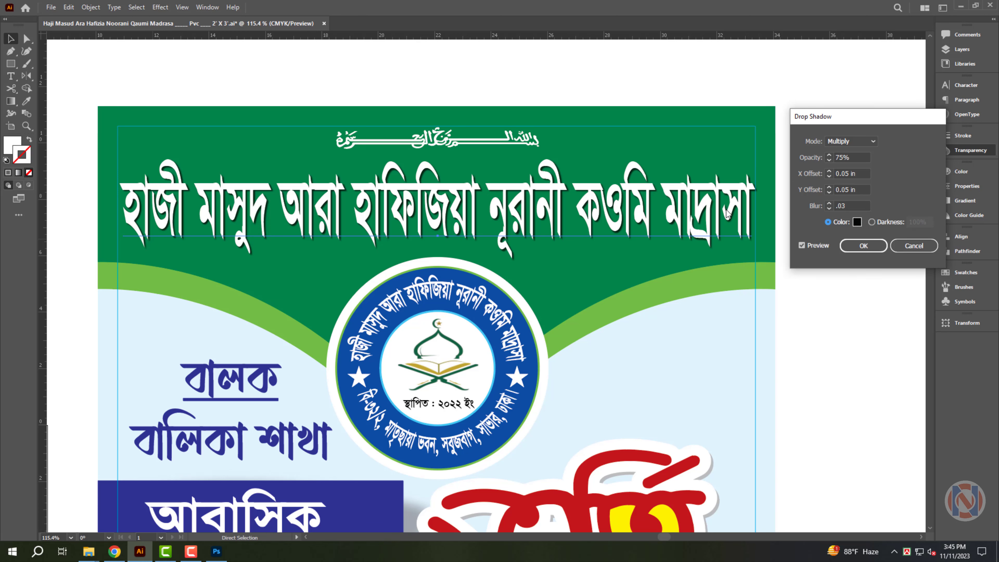
click(864, 246)
- Expand the appearance of the shadowed madrasa name and ungroup it
click(91, 7)
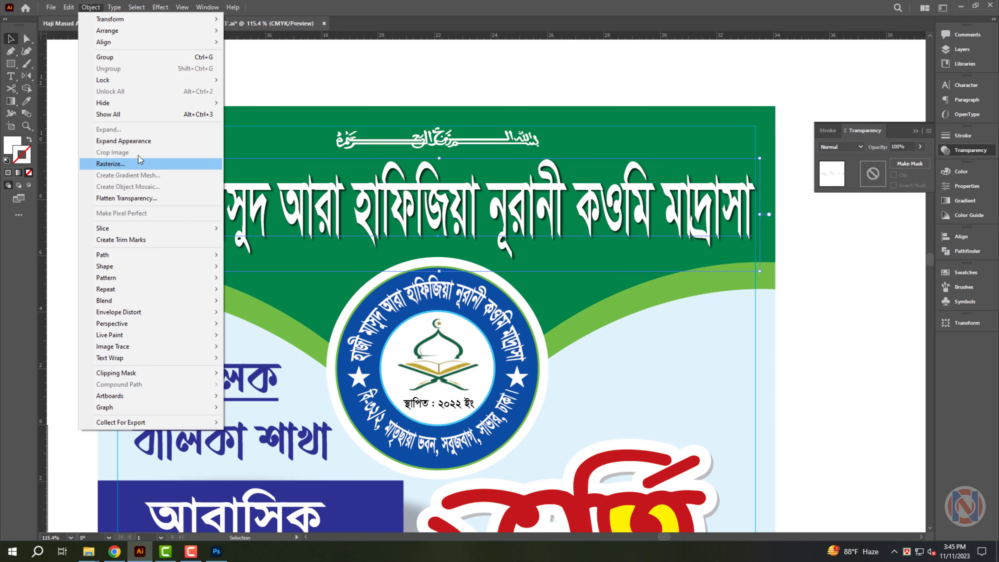
click(123, 140)
right_click(523, 199)
click(558, 287)
click(858, 295)
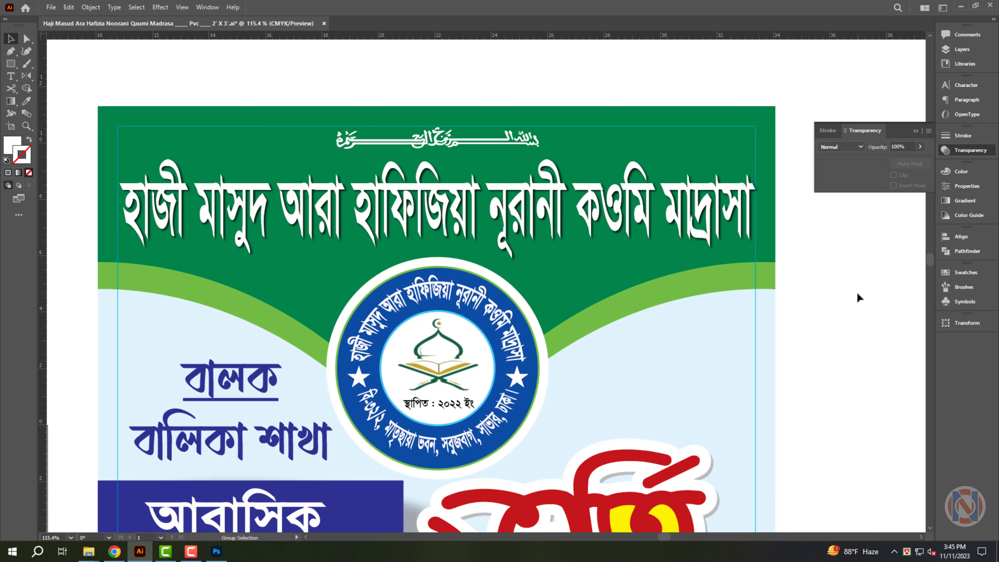
drag(371, 222, 292, 234)
drag(484, 295, 474, 298)
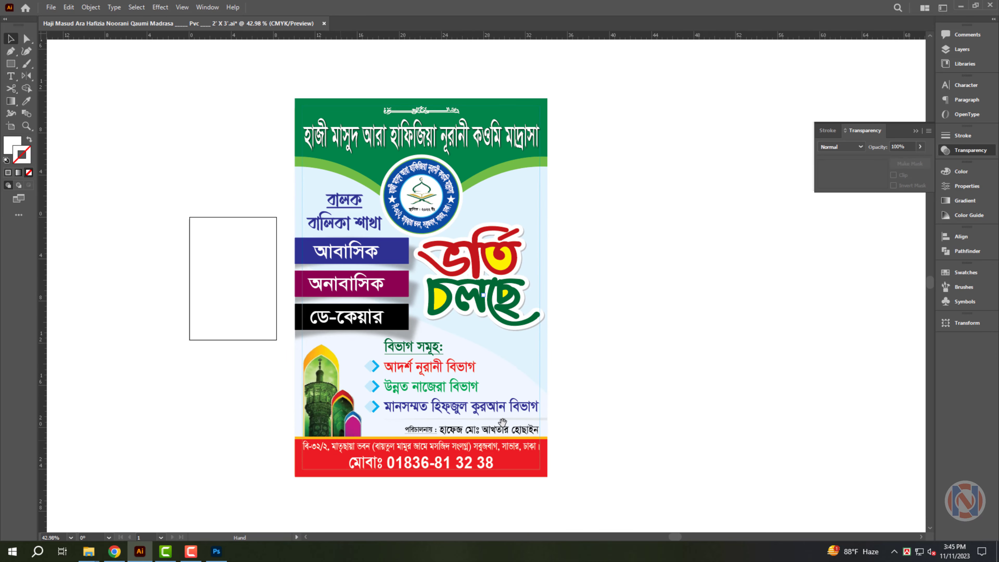
- Show the guides and place a centre-aligned text object on the vertical guide just below the red footer
click(590, 377)
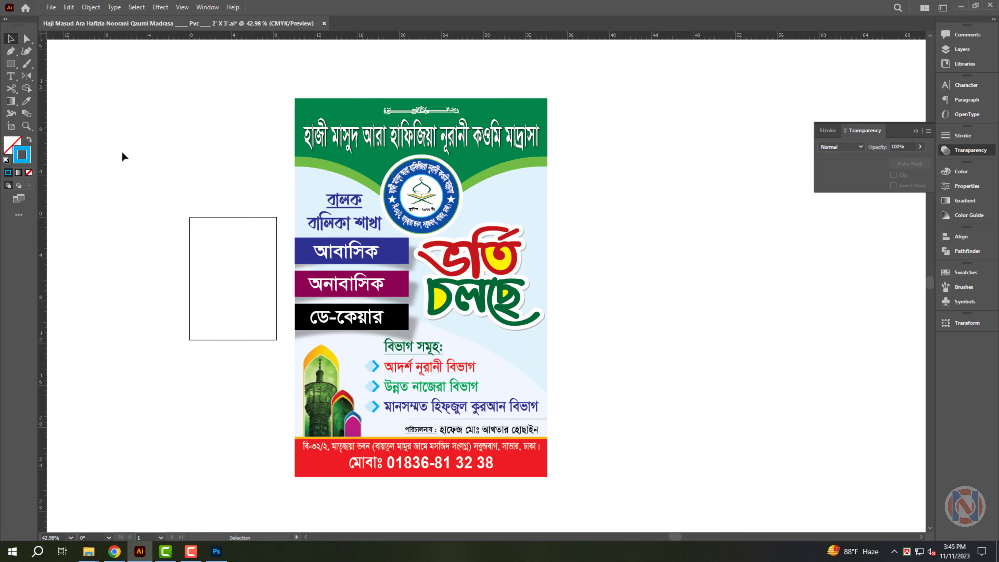
key(ctrl+semicolon)
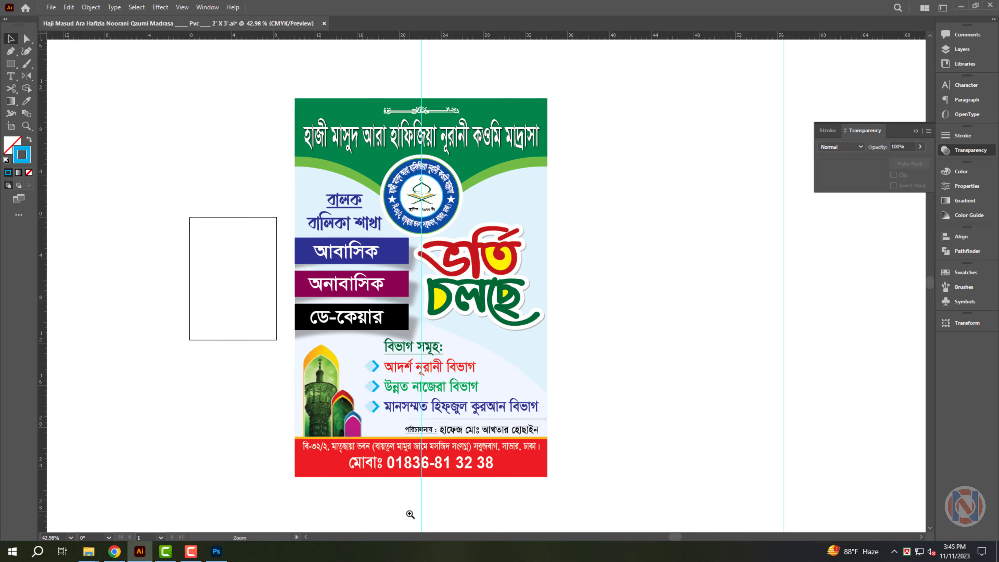
drag(414, 508, 517, 496)
key(t)
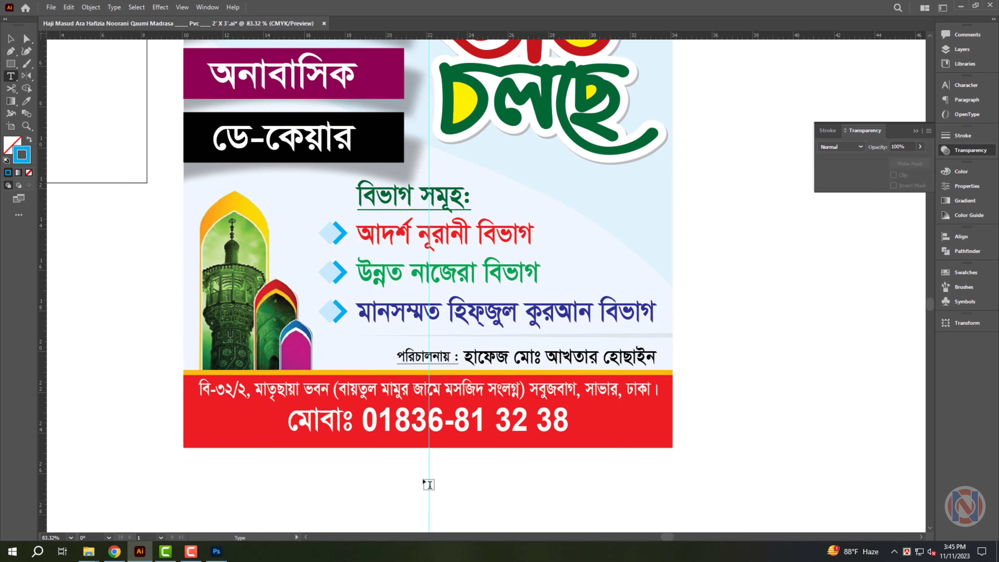
click(429, 484)
key(Escape)
key(ctrl+shift+c)
- Set the font of the new text below the footer to Myriad Variable Concept Light SemiExtended
key(ctrl+t)
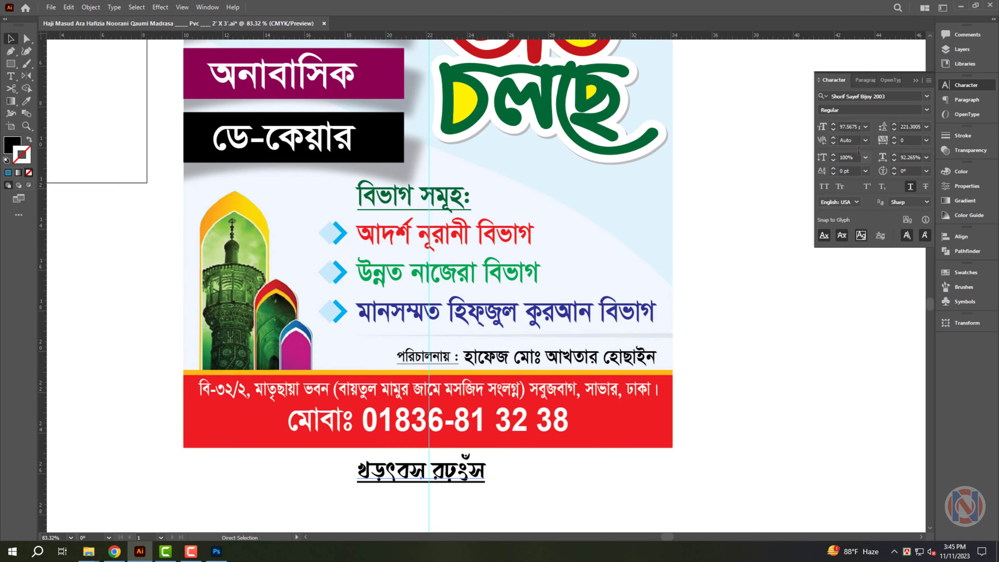
click(867, 97)
text(MY)
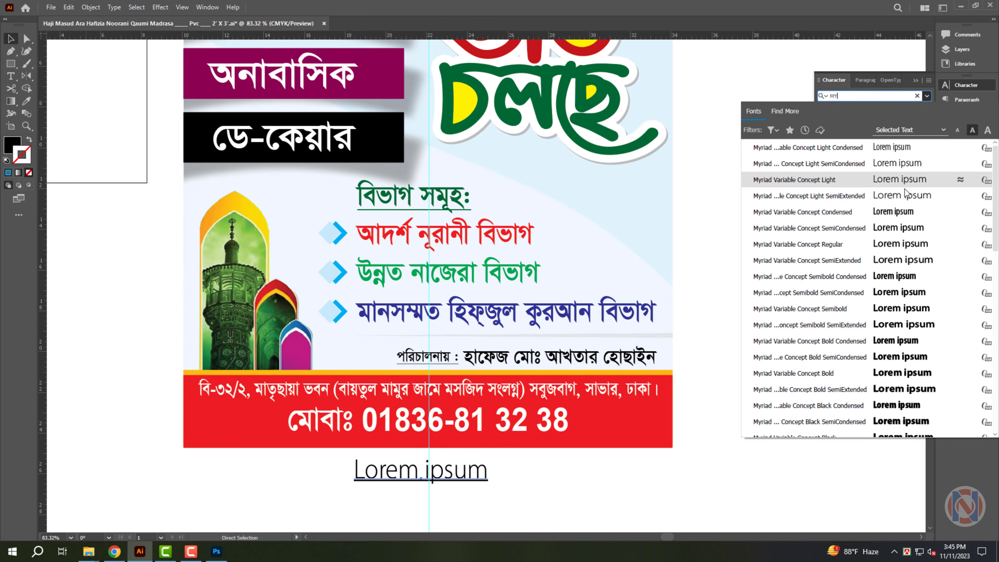
click(904, 196)
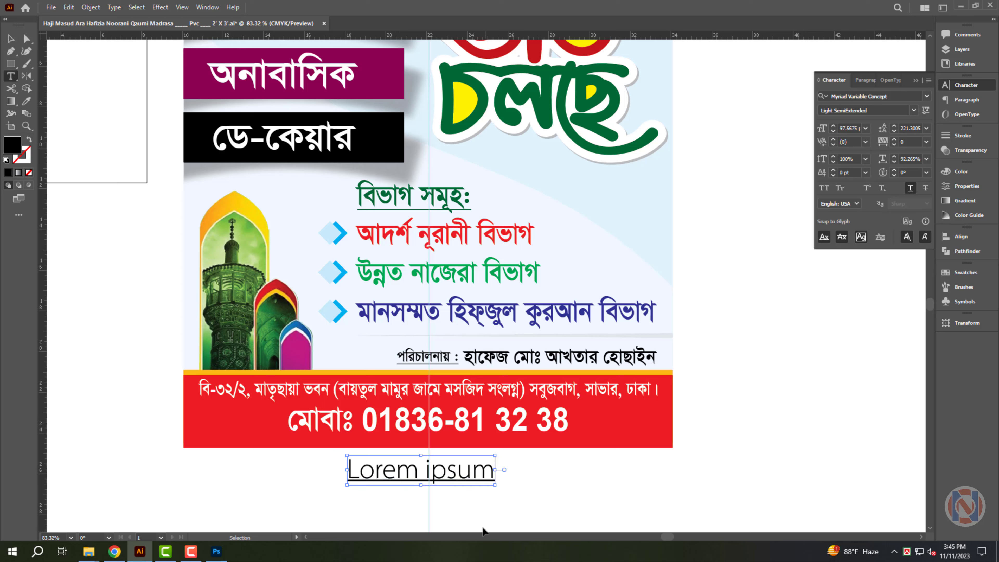
- Replace the placeholder text below the footer with the non-underlined print note Size__ 24" X 36" __ 00 Pcs
key(Return)
text(sIZE     )
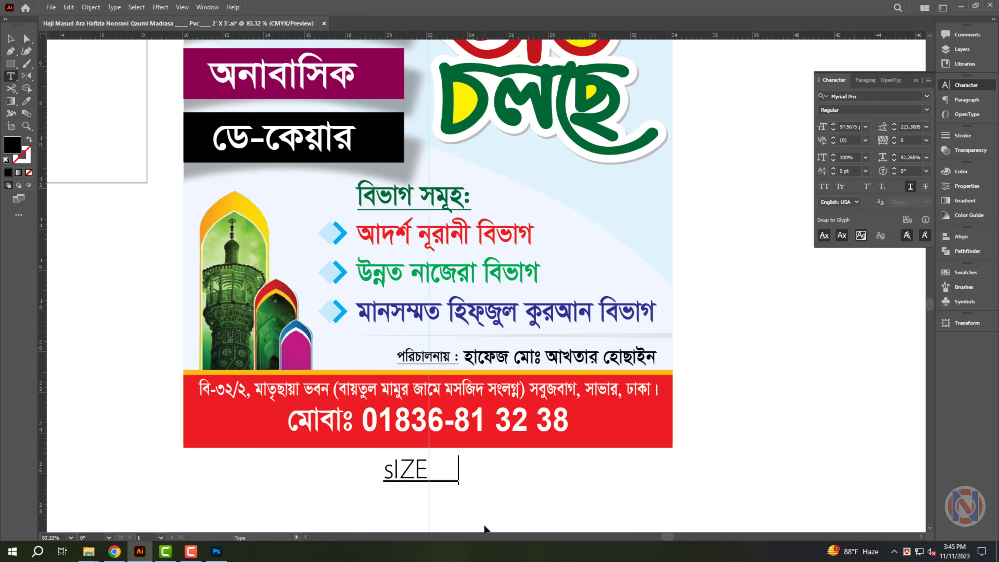
text(S)
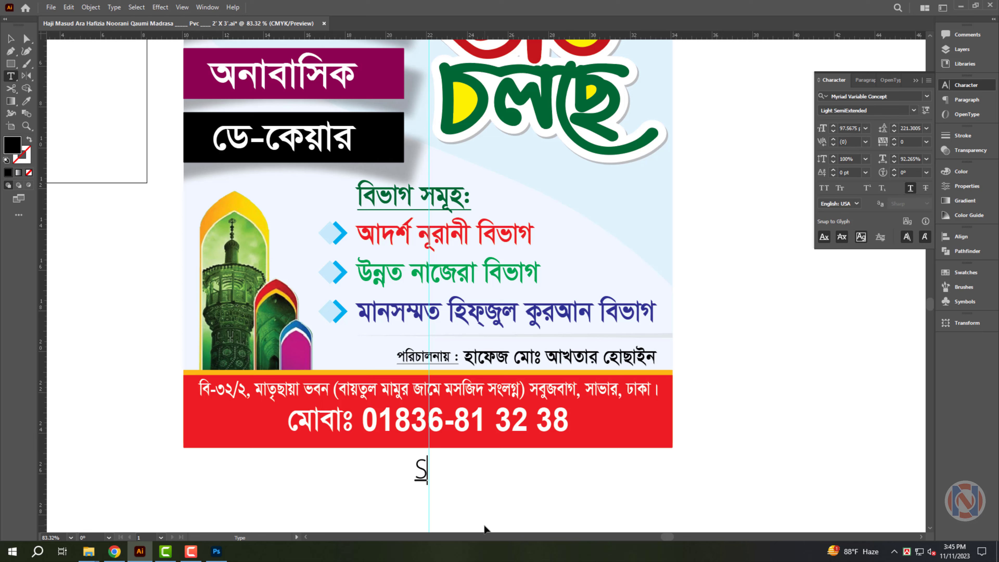
text(ize)
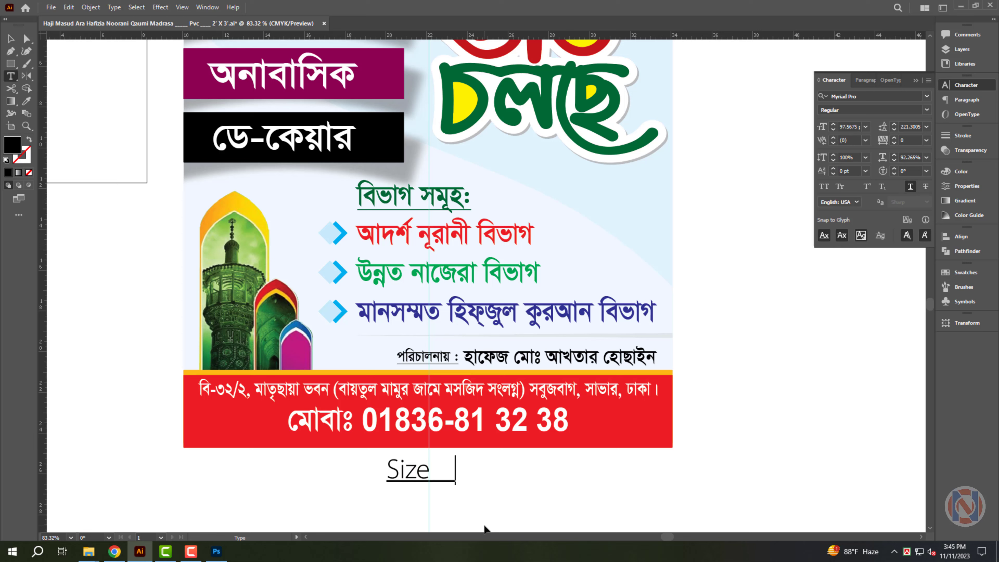
text(    24" X 36"    00 Pc)
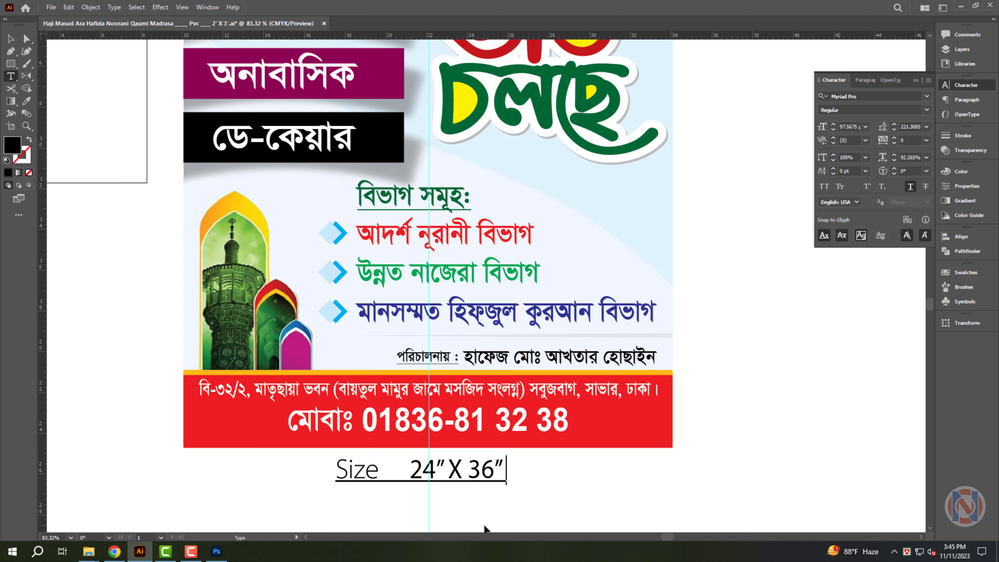
text(s)
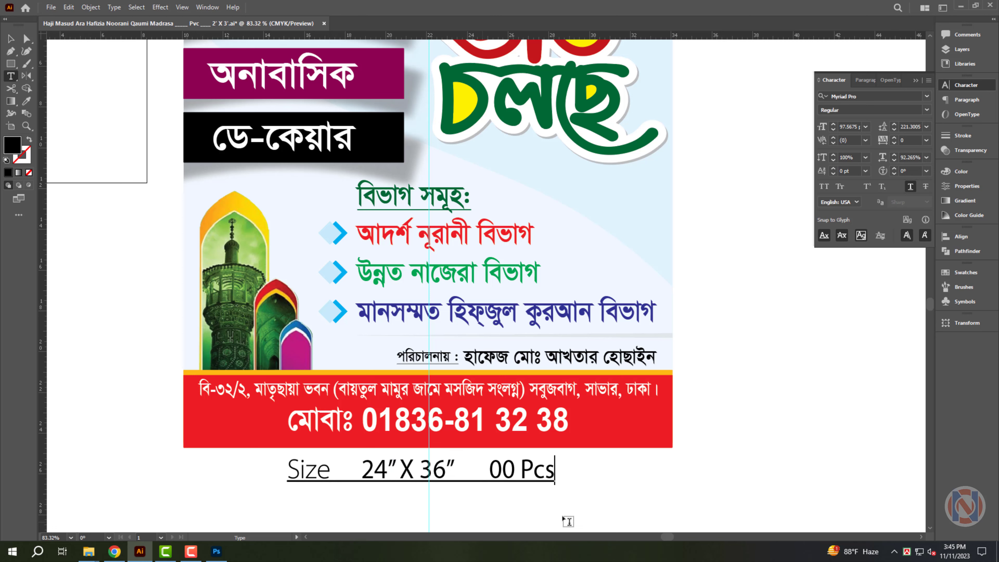
key(Escape)
- Match the whole print note to the style of its word Size, and scale it down centred beneath the footer
key(i)
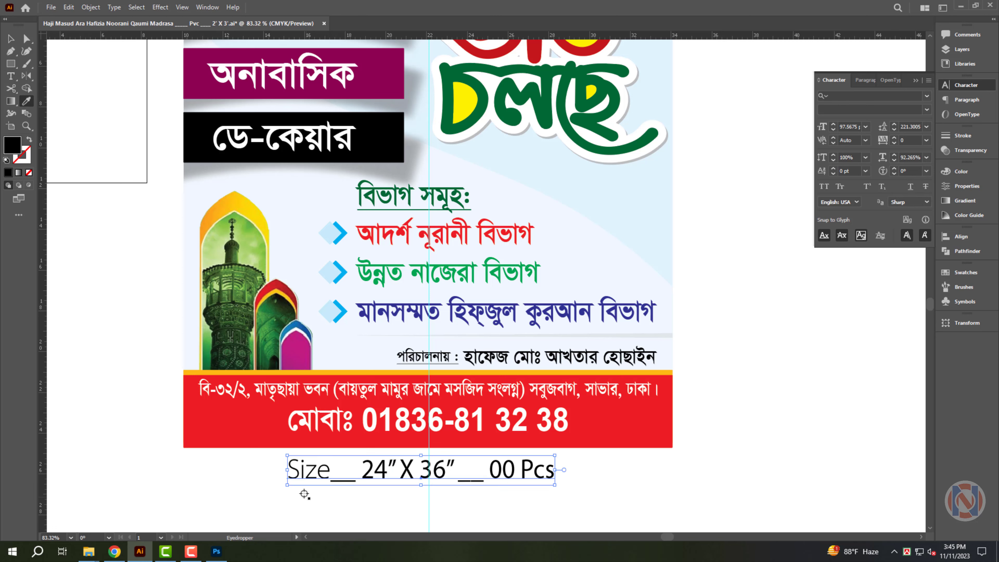
click(307, 474)
key(v)
drag(558, 471, 486, 482)
drag(469, 473, 311, 473)
click(656, 306)
key(ctrl+;)
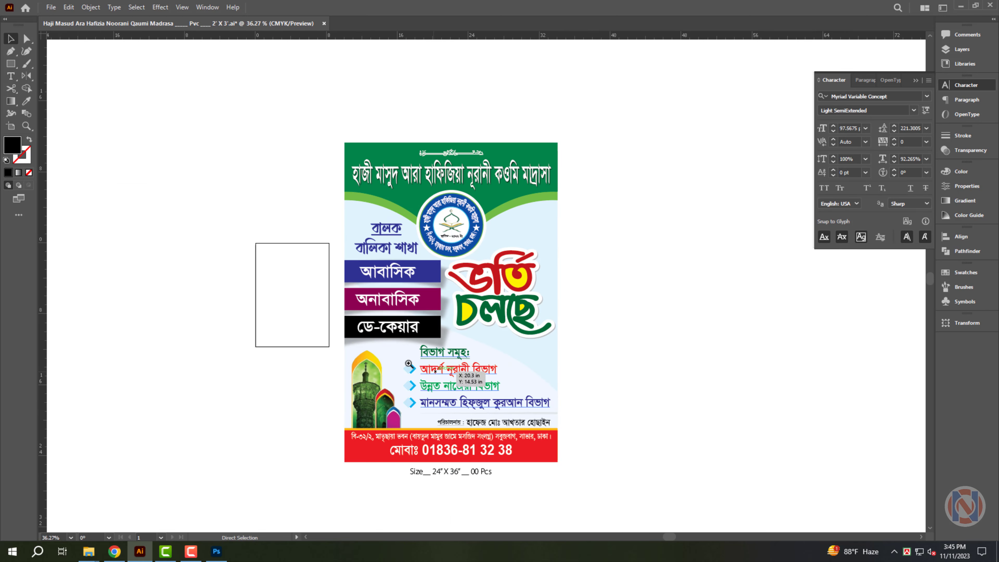
- Resize the artboard to frame the whole banner and its print note with a narrow margin, and hide the guides
scroll(346, 353, up, 2)
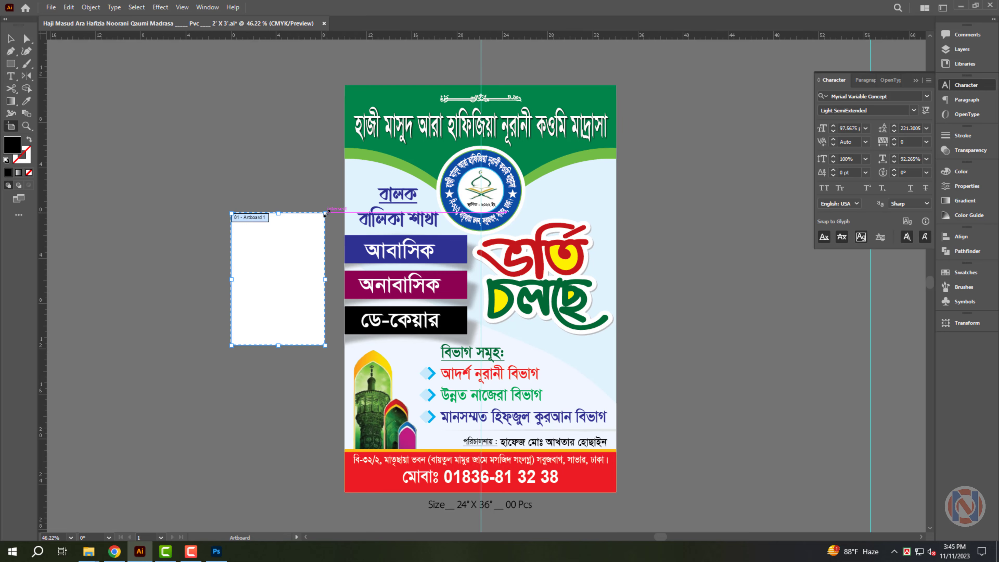
drag(325, 214, 625, 79)
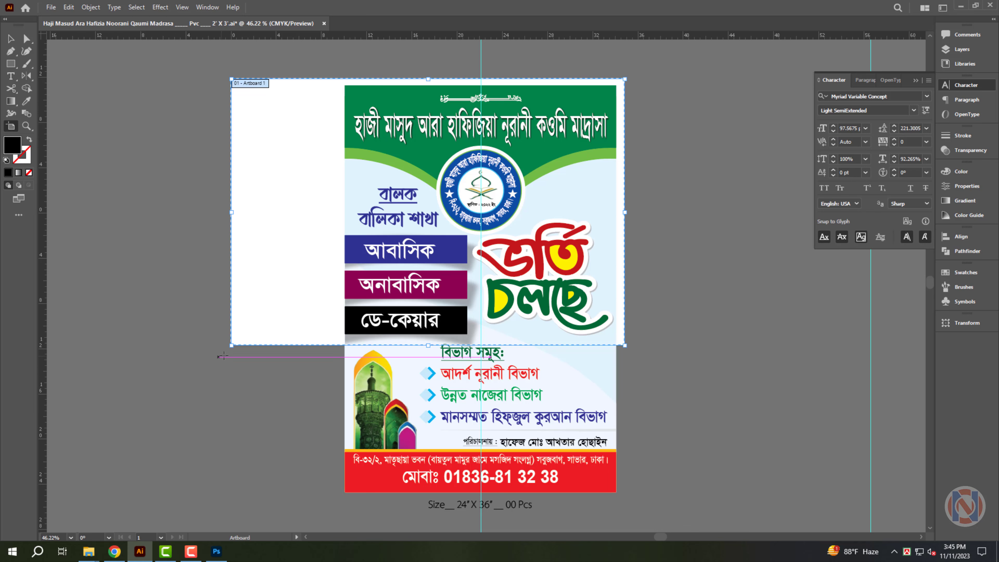
drag(232, 345, 338, 452)
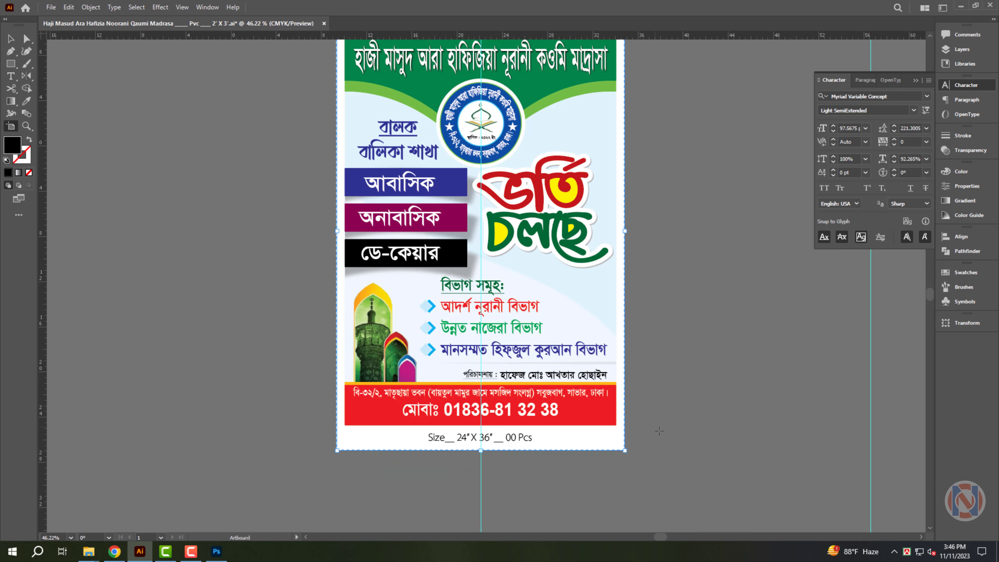
key(Escape)
scroll(694, 371, up, 2)
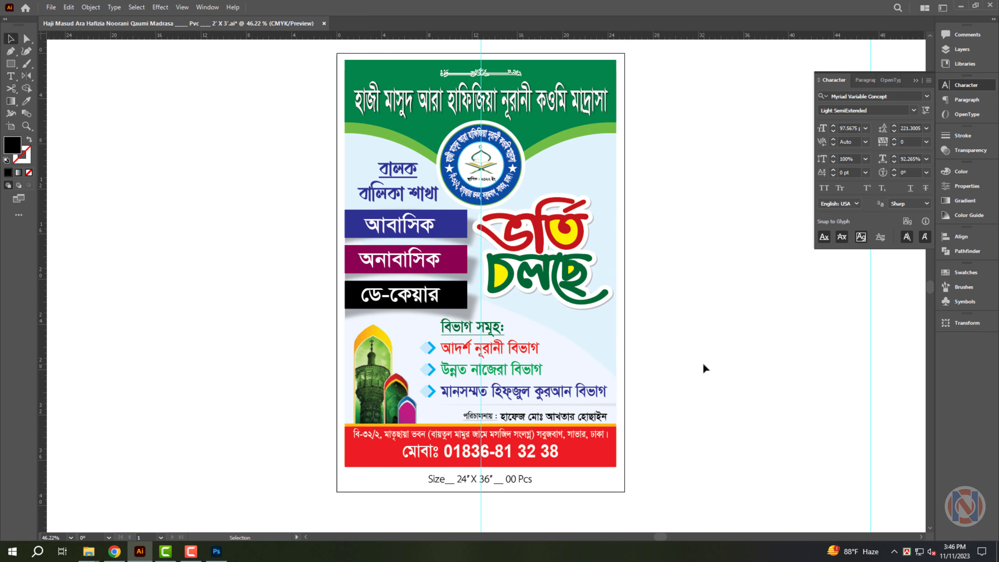
drag(641, 245, 657, 226)
key(ctrl+0)
key(a)
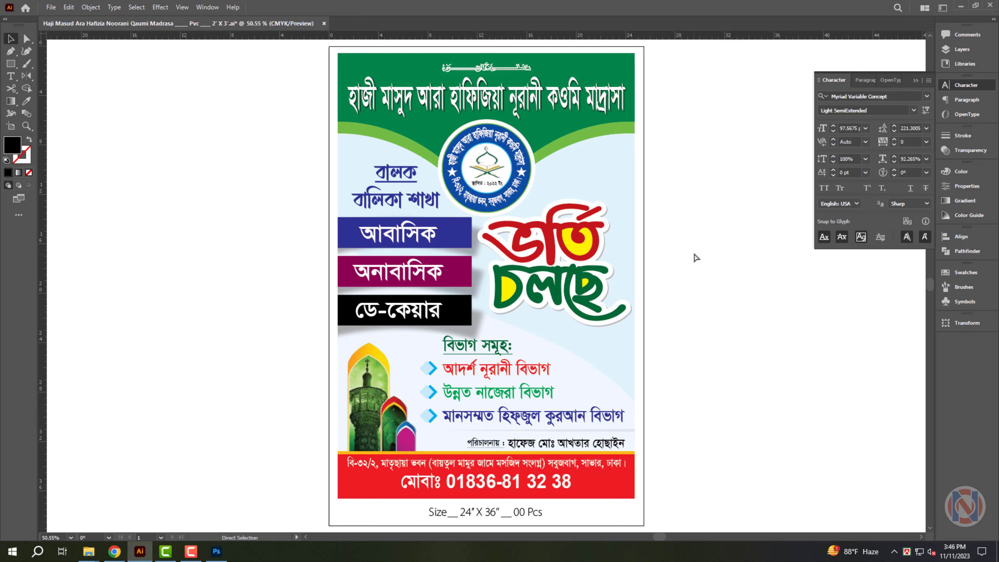